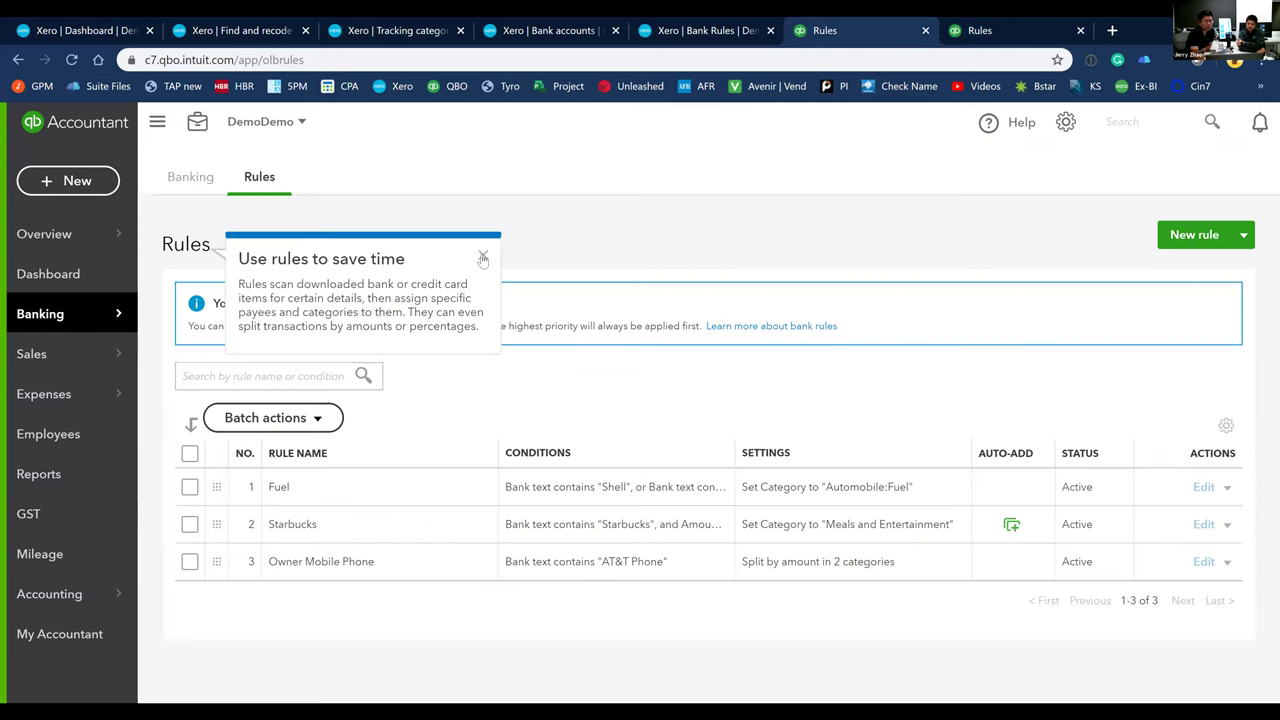
# Dismiss the tip about using rules and switch to Xero's Find and recode page
pyautogui.click(483, 258)
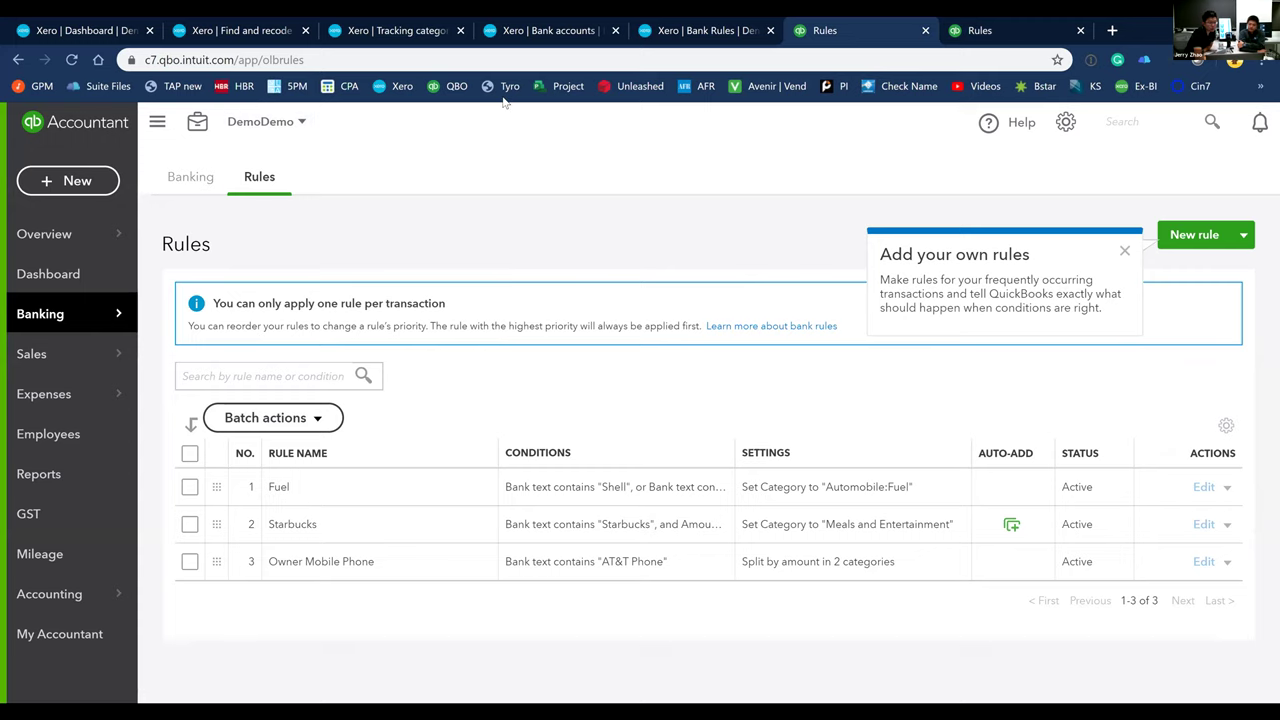
pyautogui.click(390, 30)
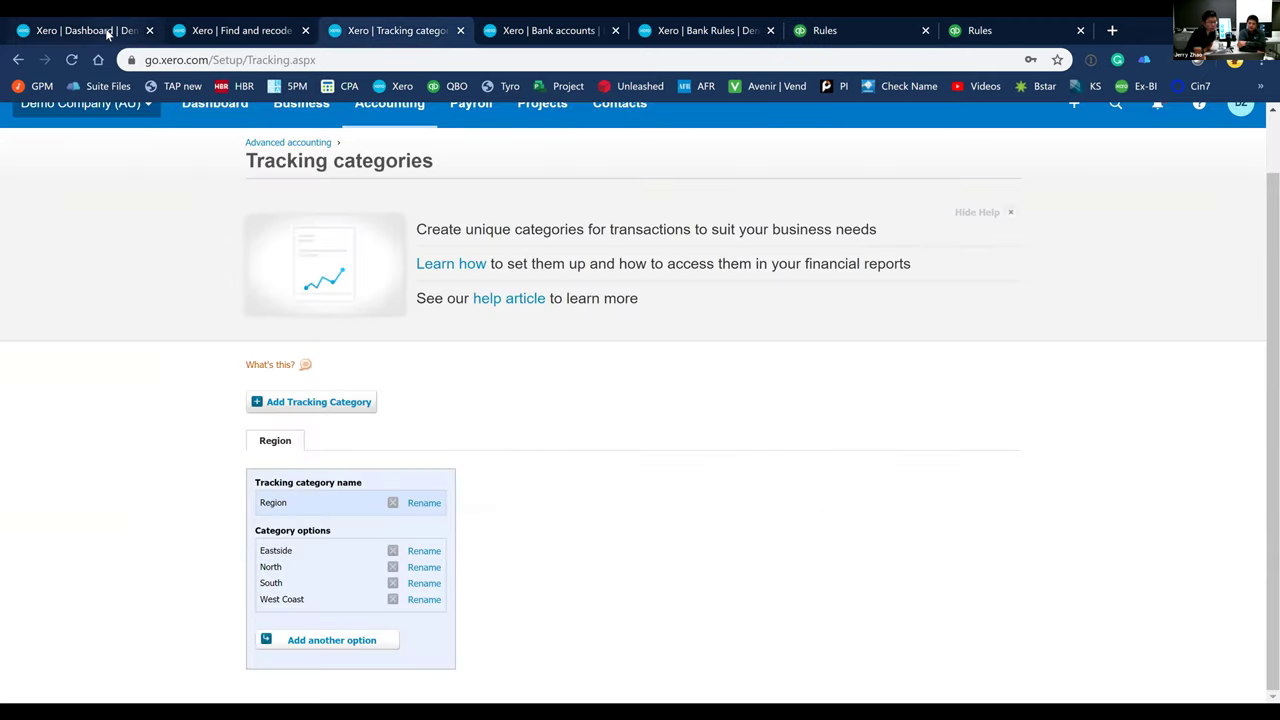
pyautogui.click(107, 31)
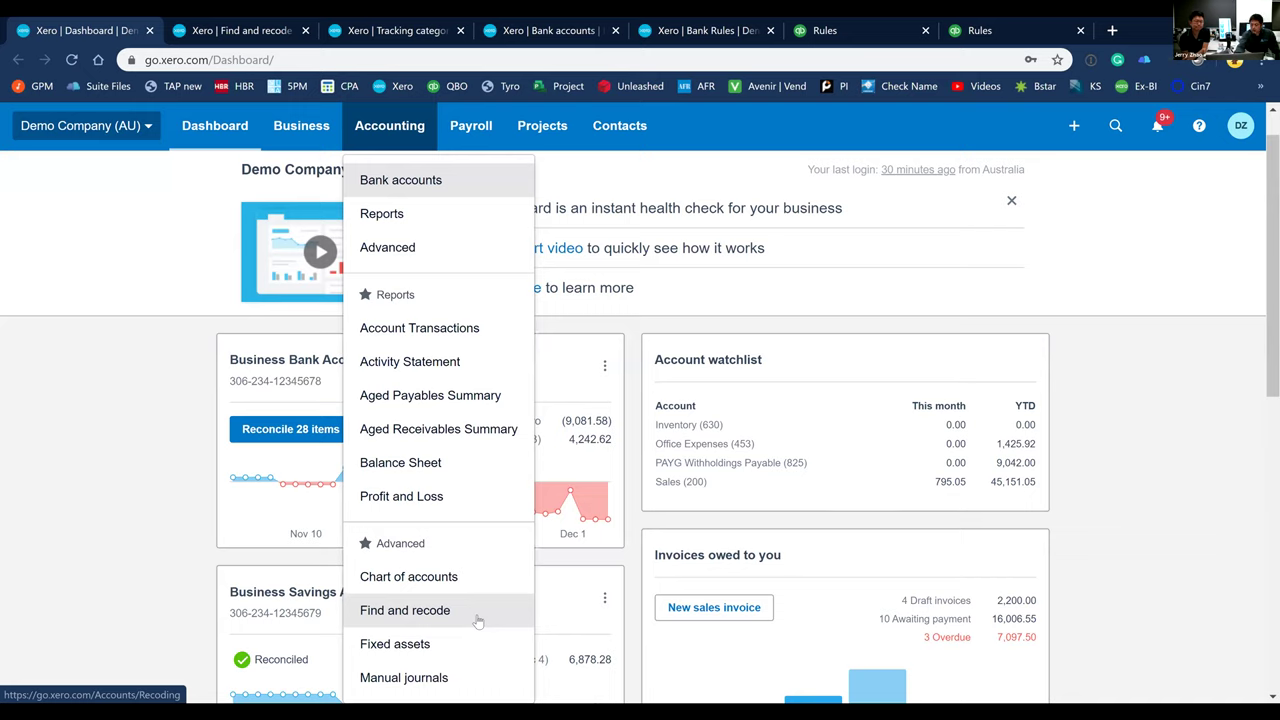
pyautogui.click(205, 30)
pyautogui.scroll(-1, 416, 384)
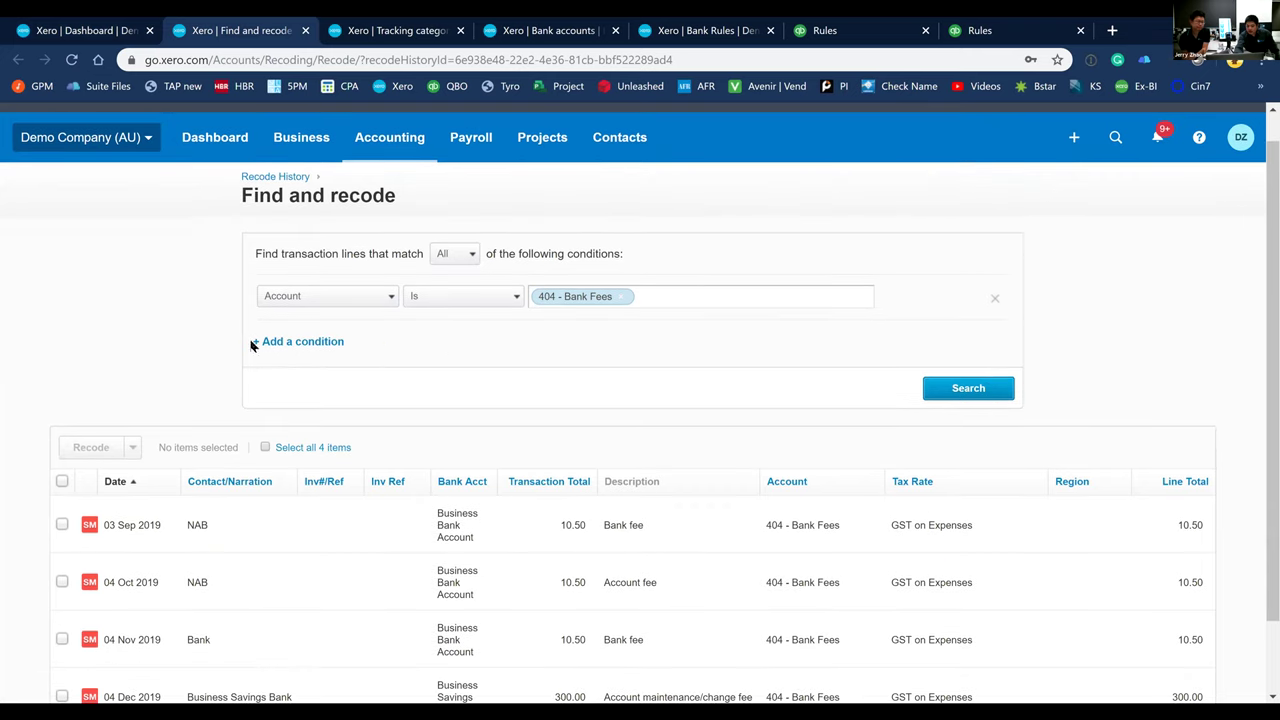
# Examine the available search condition types and the transaction lines listed for account 404 - Bank Fees
pyautogui.click(301, 343)
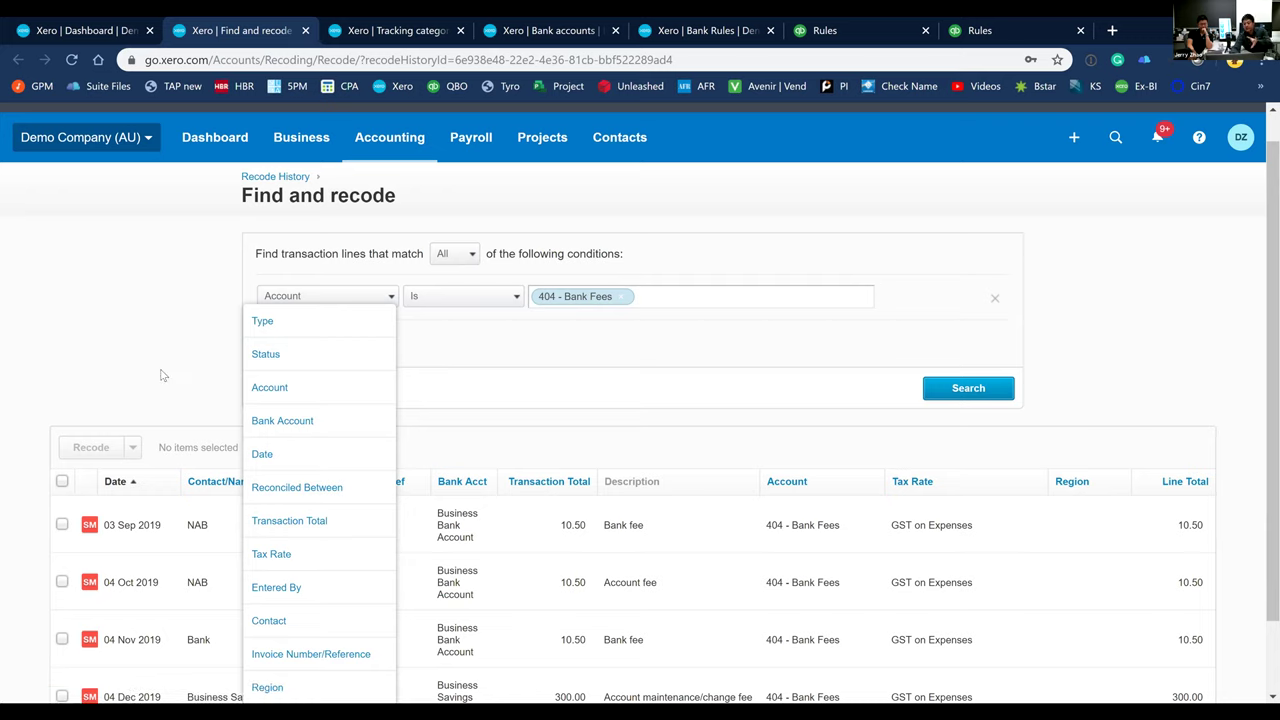
pyautogui.click(587, 348)
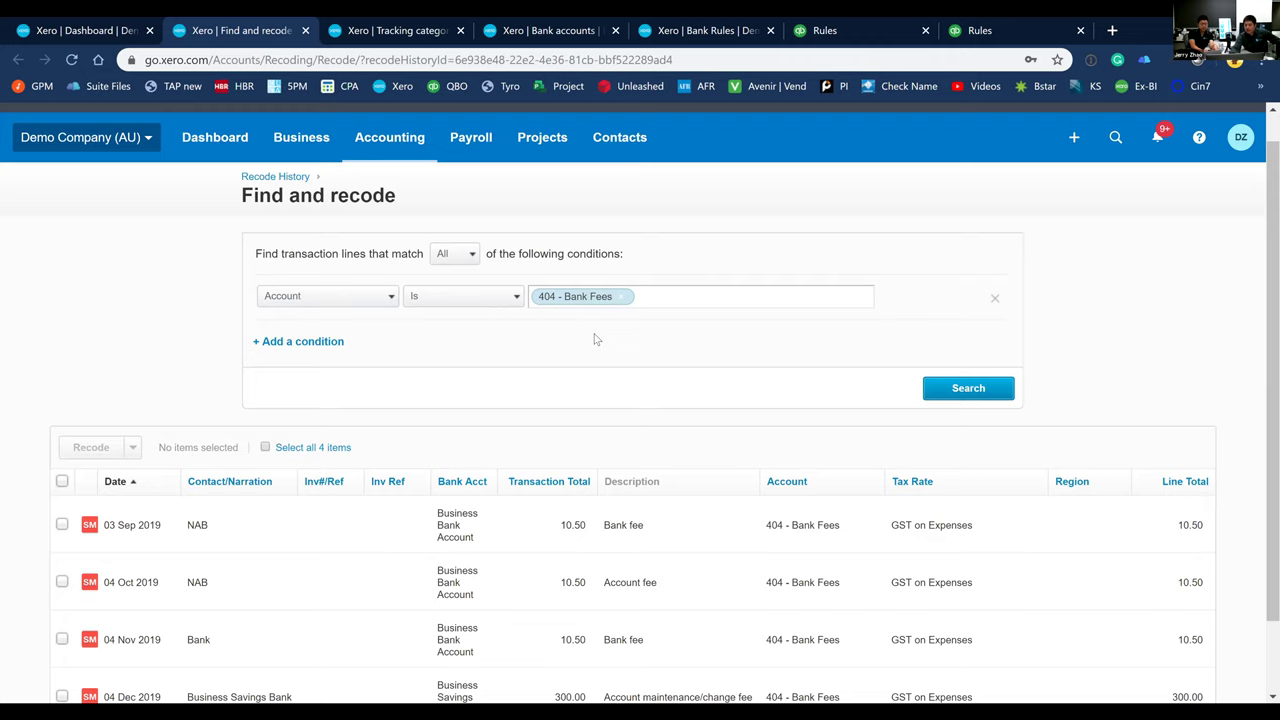
pyautogui.scroll(-1, 531, 382)
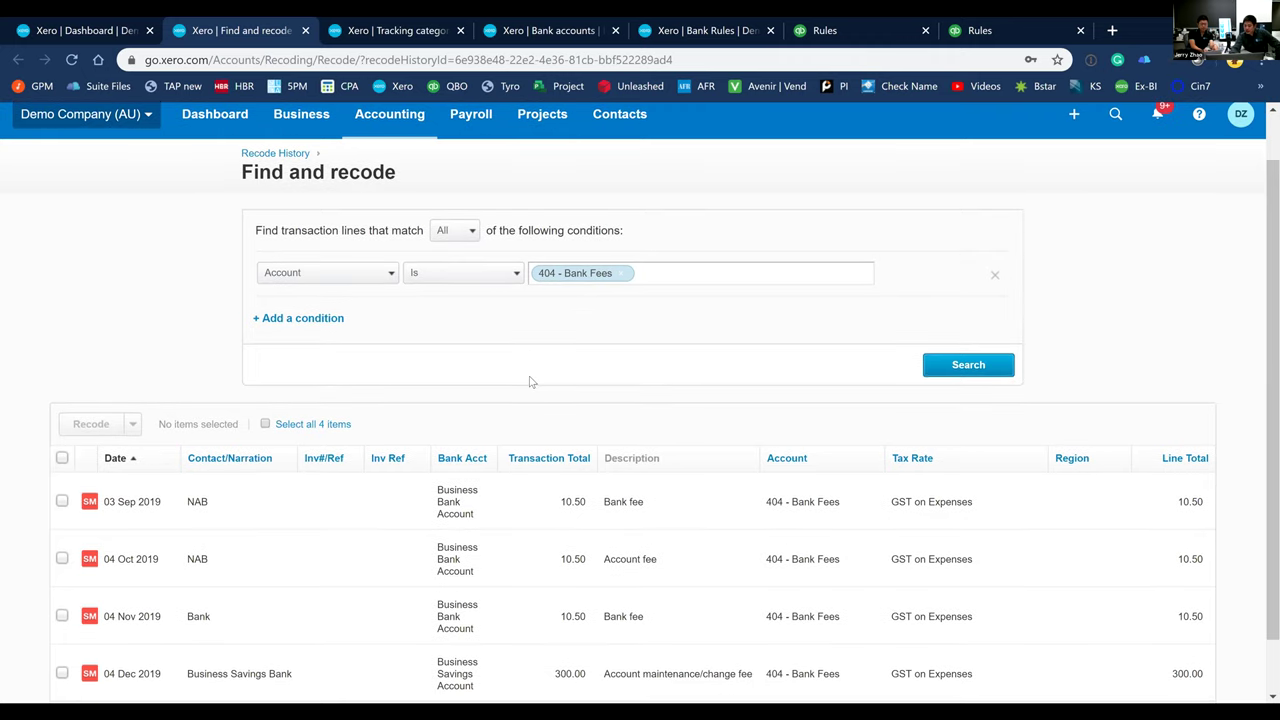
pyautogui.scroll(-1, 531, 382)
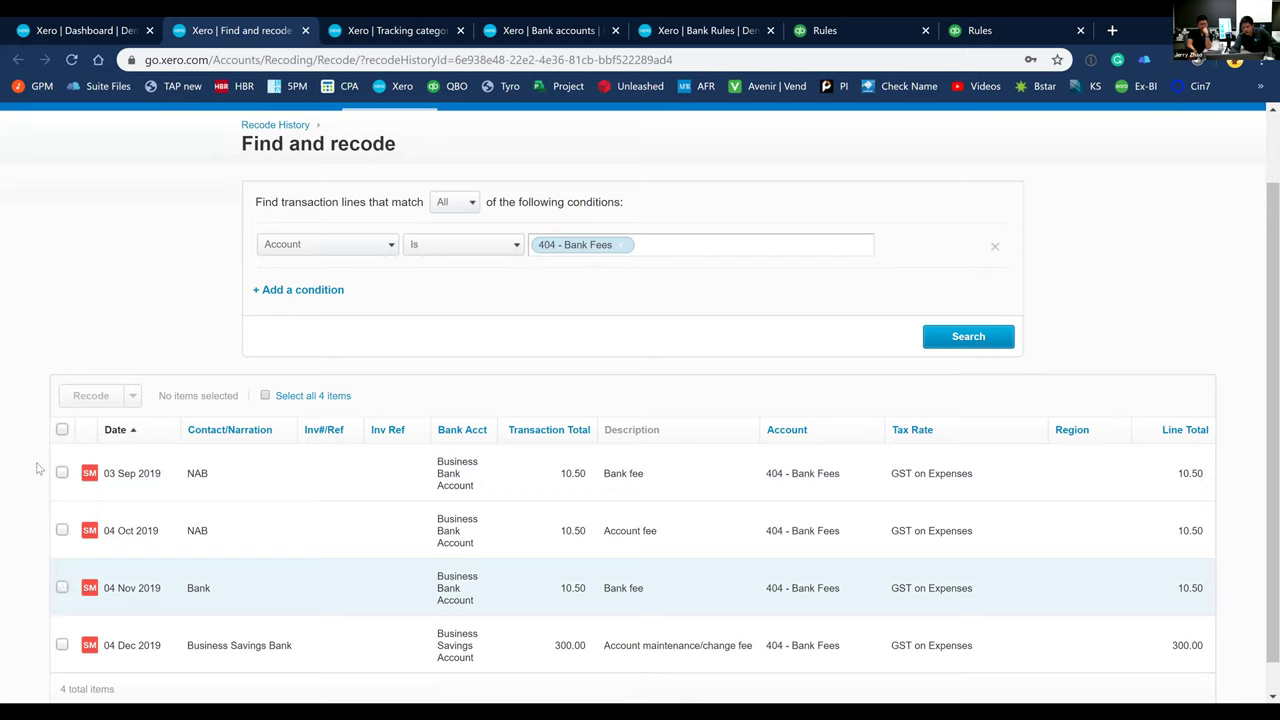
# Select all the listed bank fee transactions and start recoding their source transactions
pyautogui.click(63, 430)
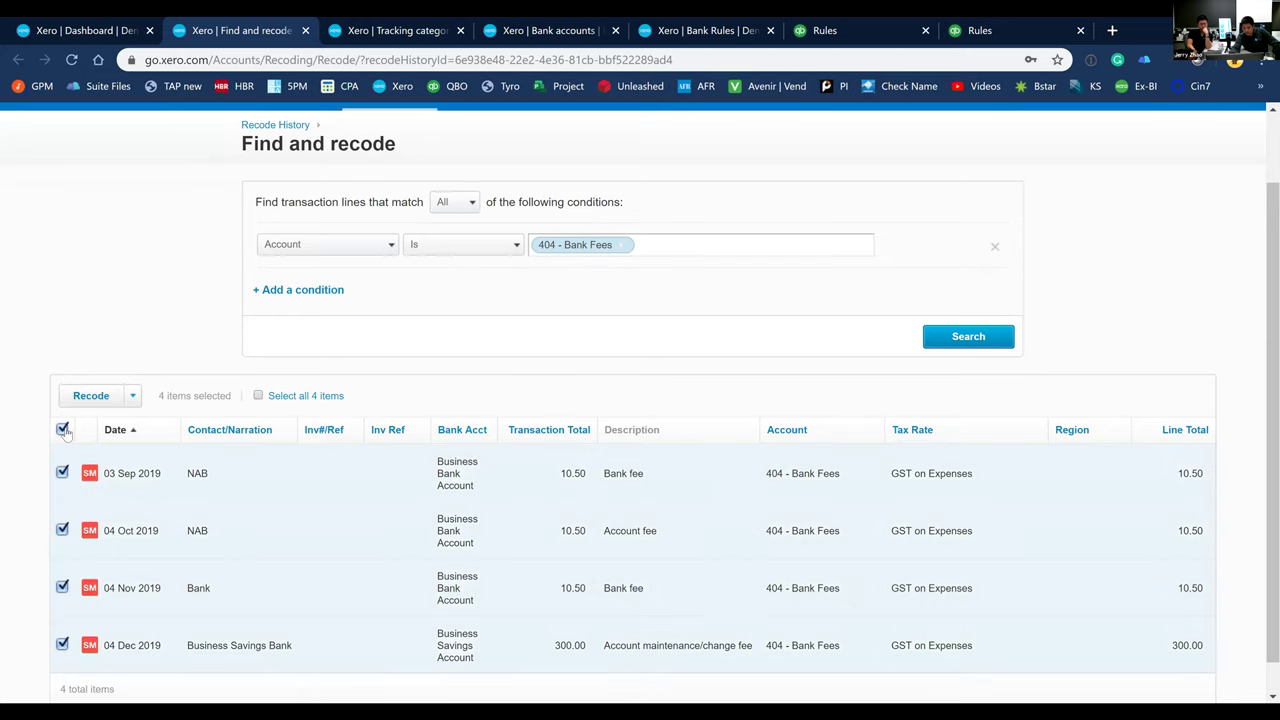
pyautogui.click(132, 397)
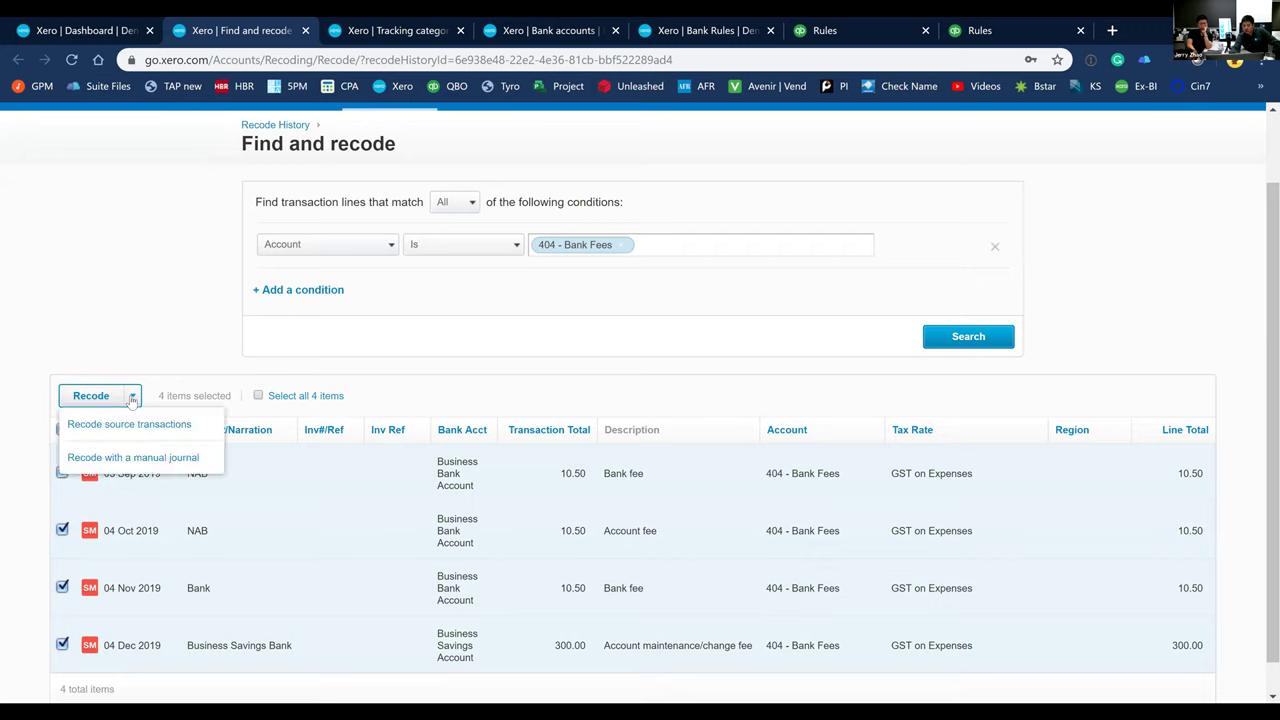
pyautogui.click(195, 425)
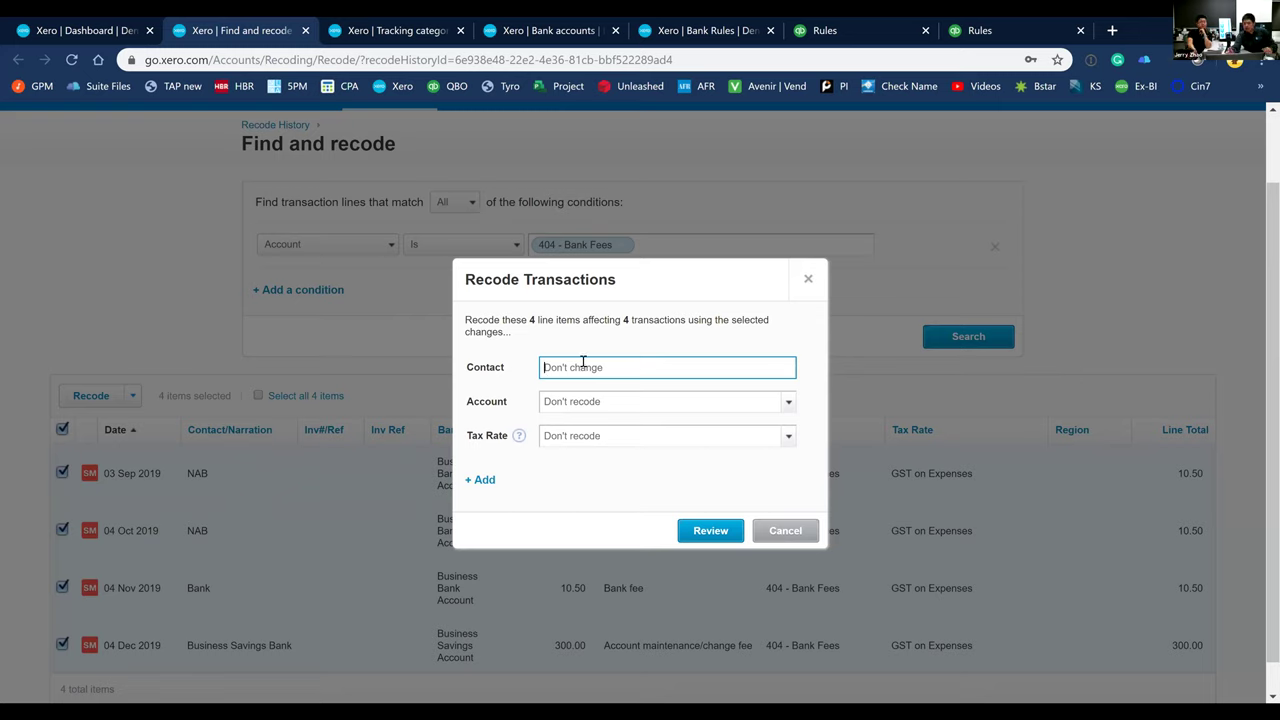
# Set the recode contact to NAB and the tax rate to GST Free Expenses, keeping the account as Don't recode
pyautogui.write('NAB')
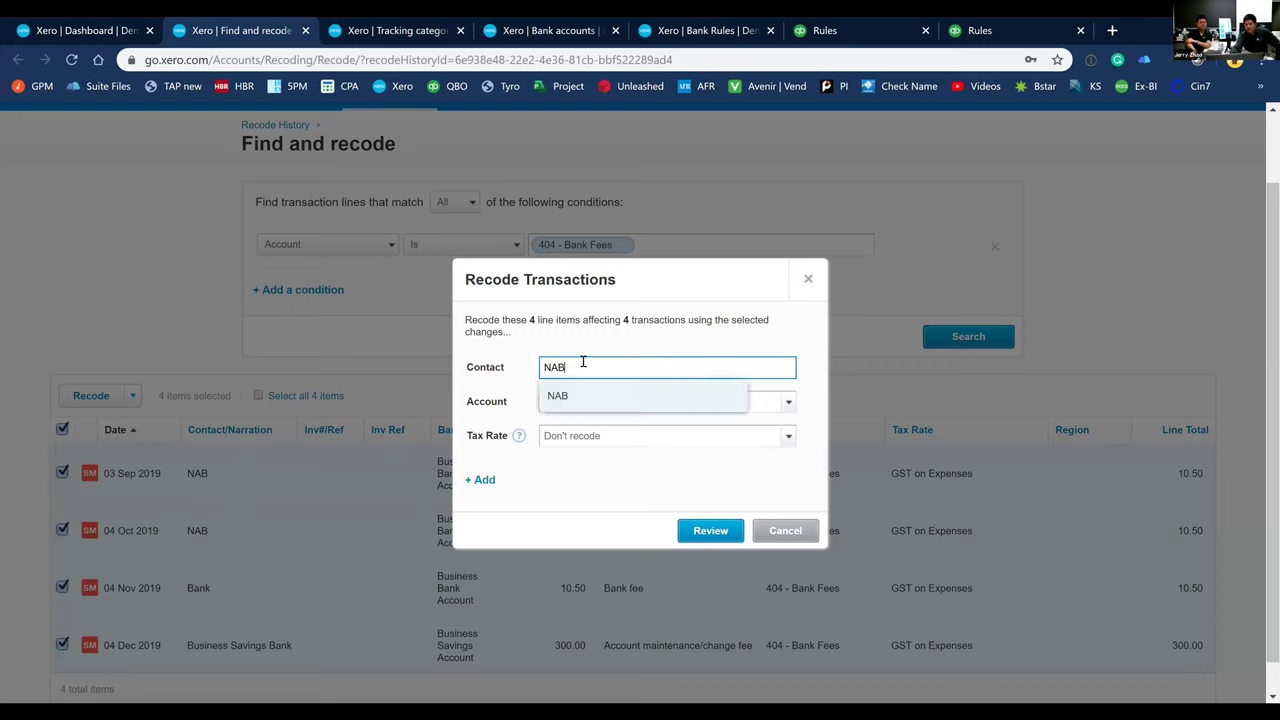
pyautogui.click(591, 394)
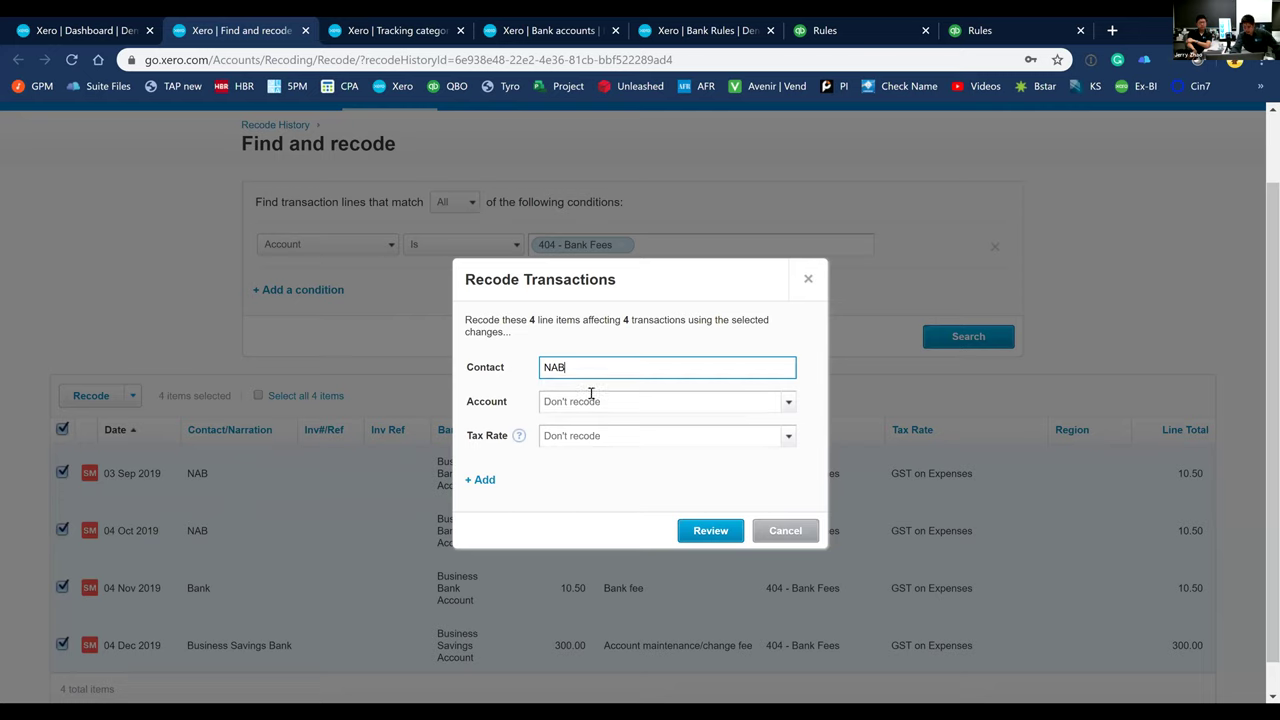
pyautogui.click(593, 401)
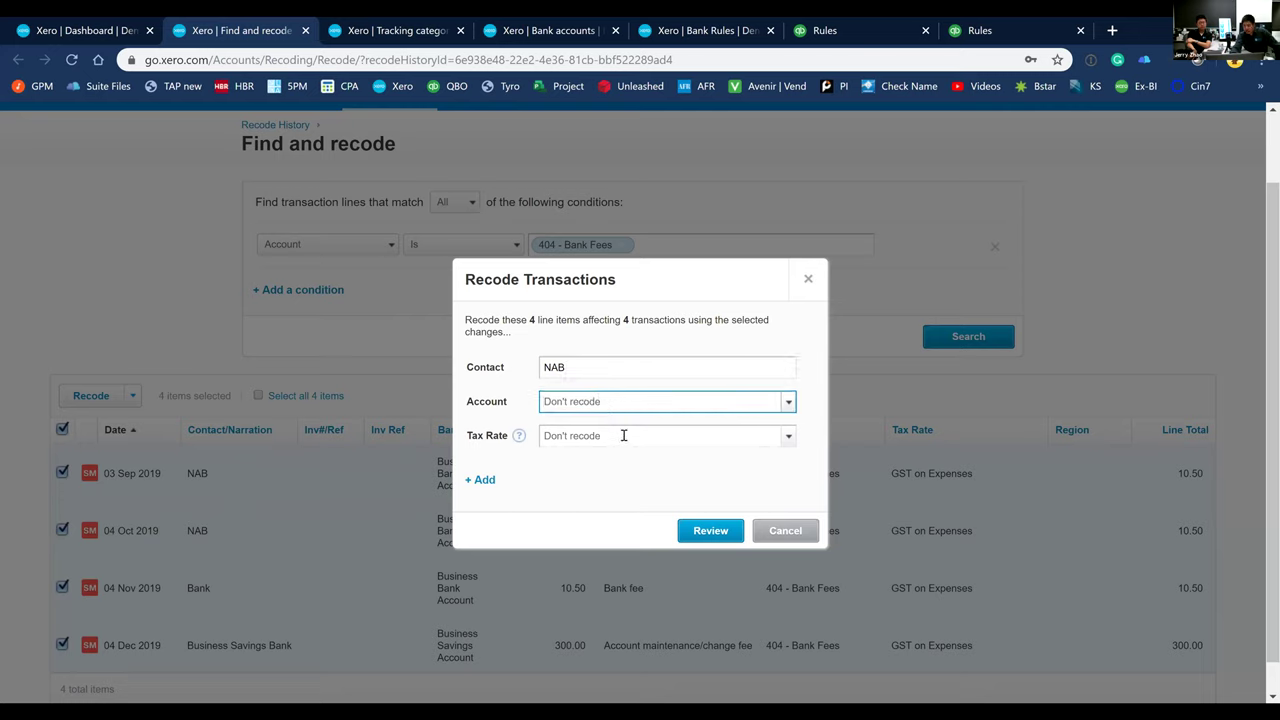
pyautogui.click(624, 435)
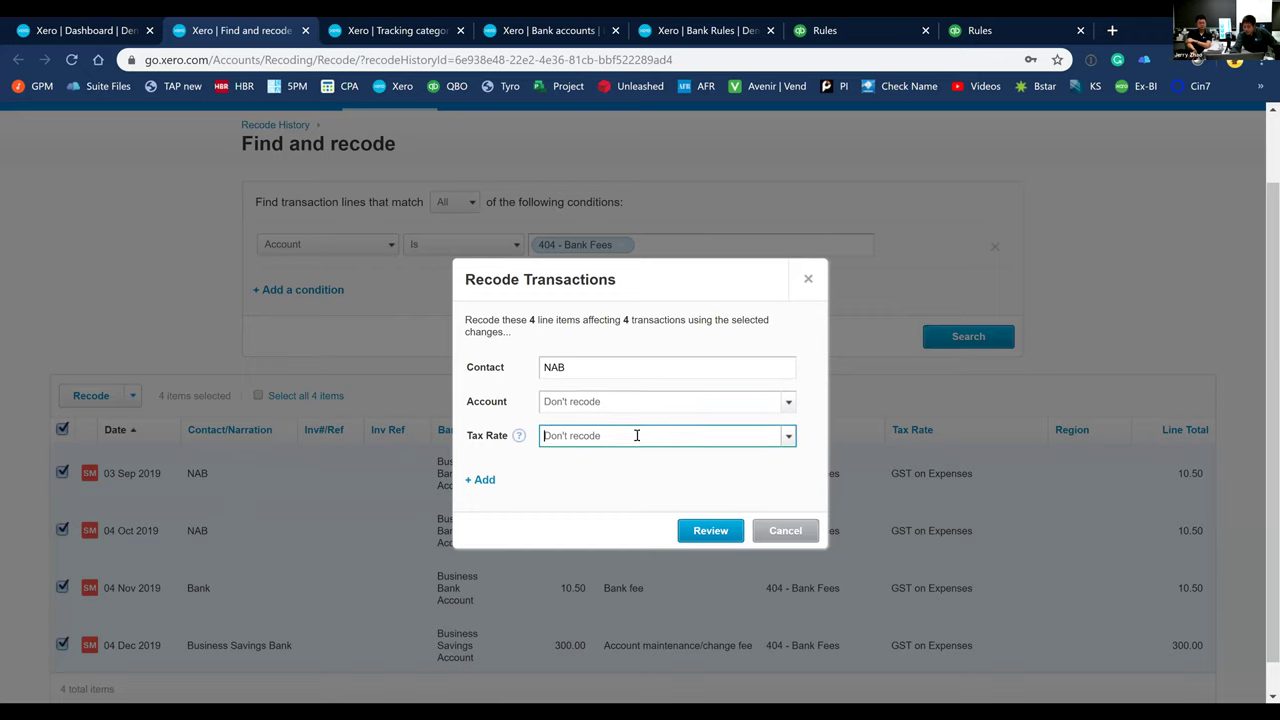
pyautogui.click(788, 437)
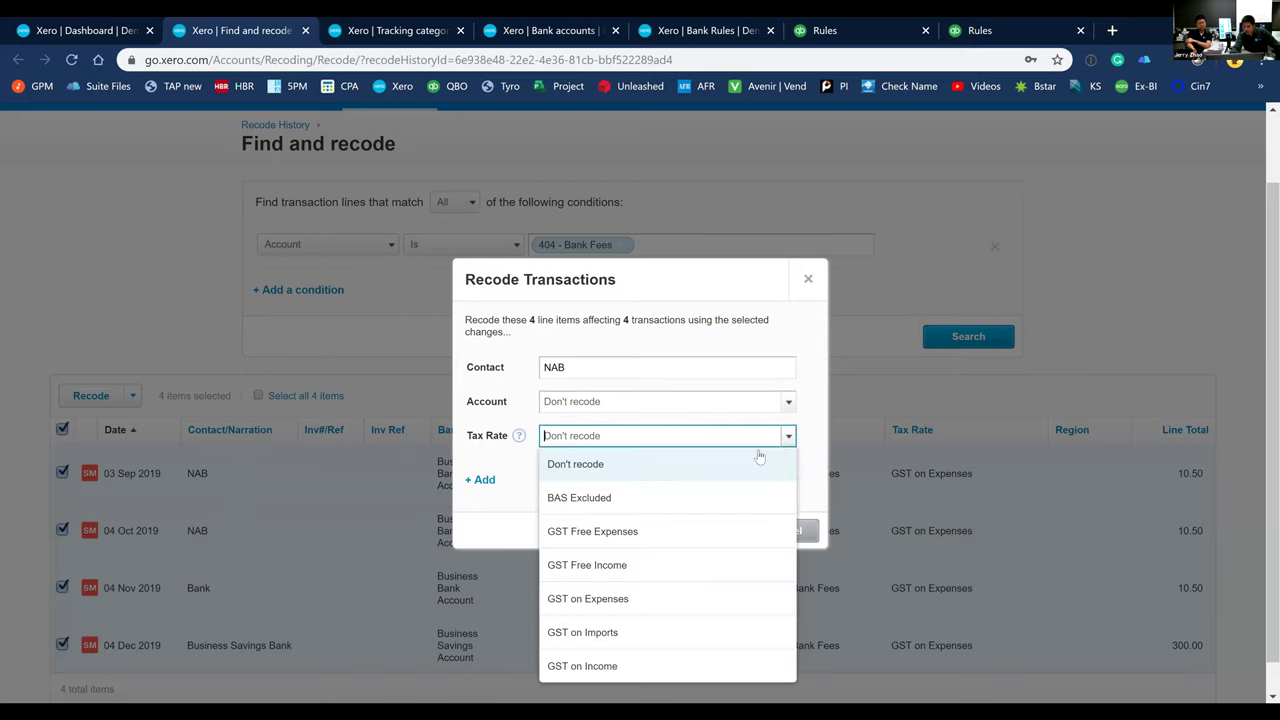
pyautogui.click(685, 531)
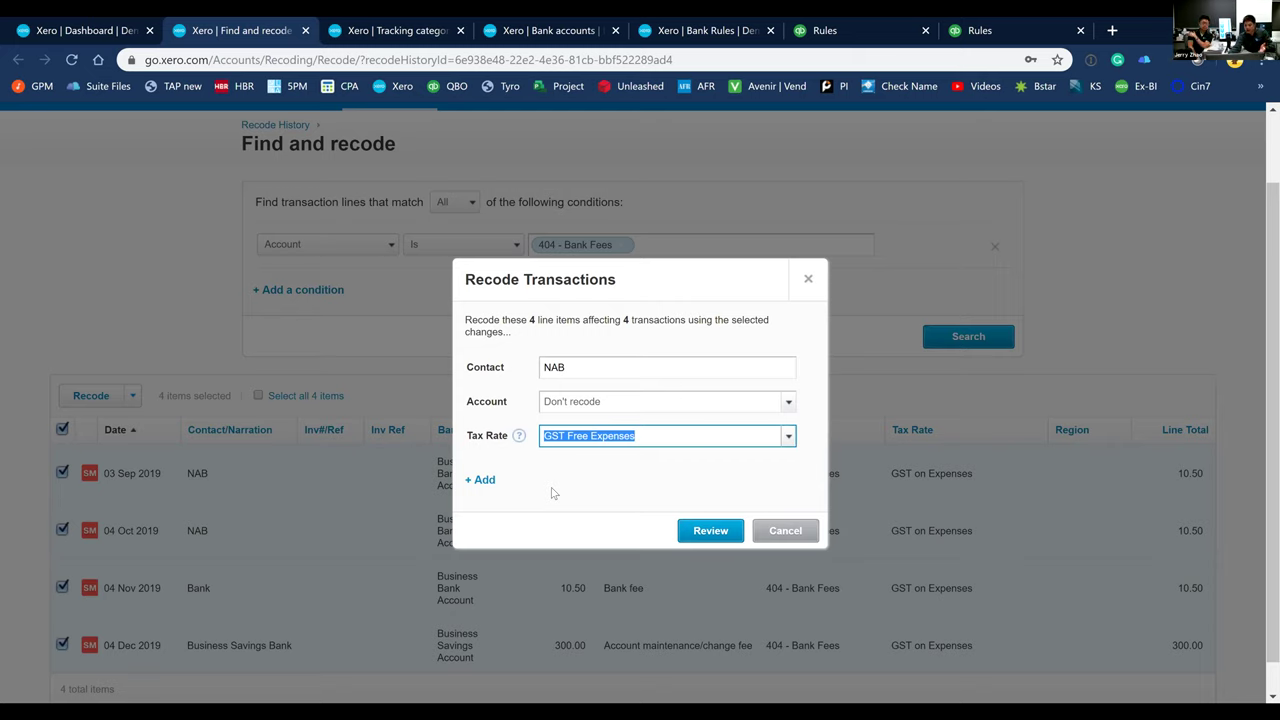
# Add Region to the recode fields, view its options, and cancel the recode
pyautogui.click(484, 481)
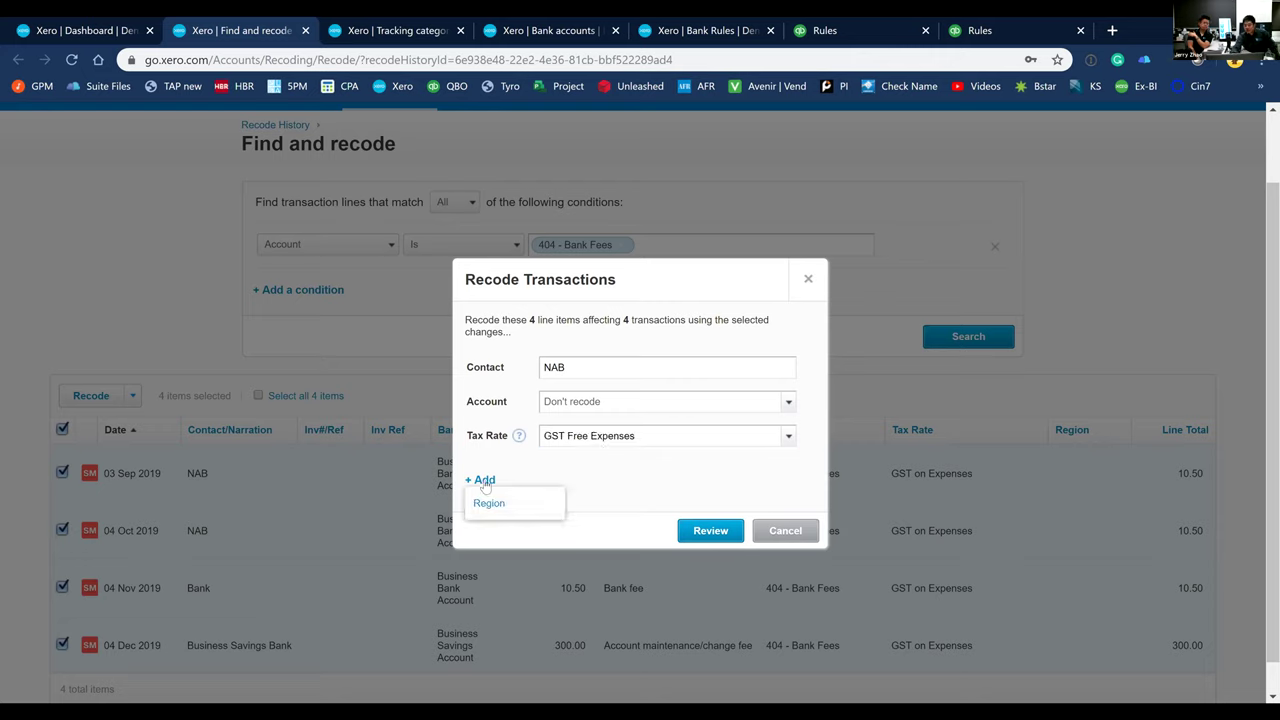
pyautogui.click(500, 504)
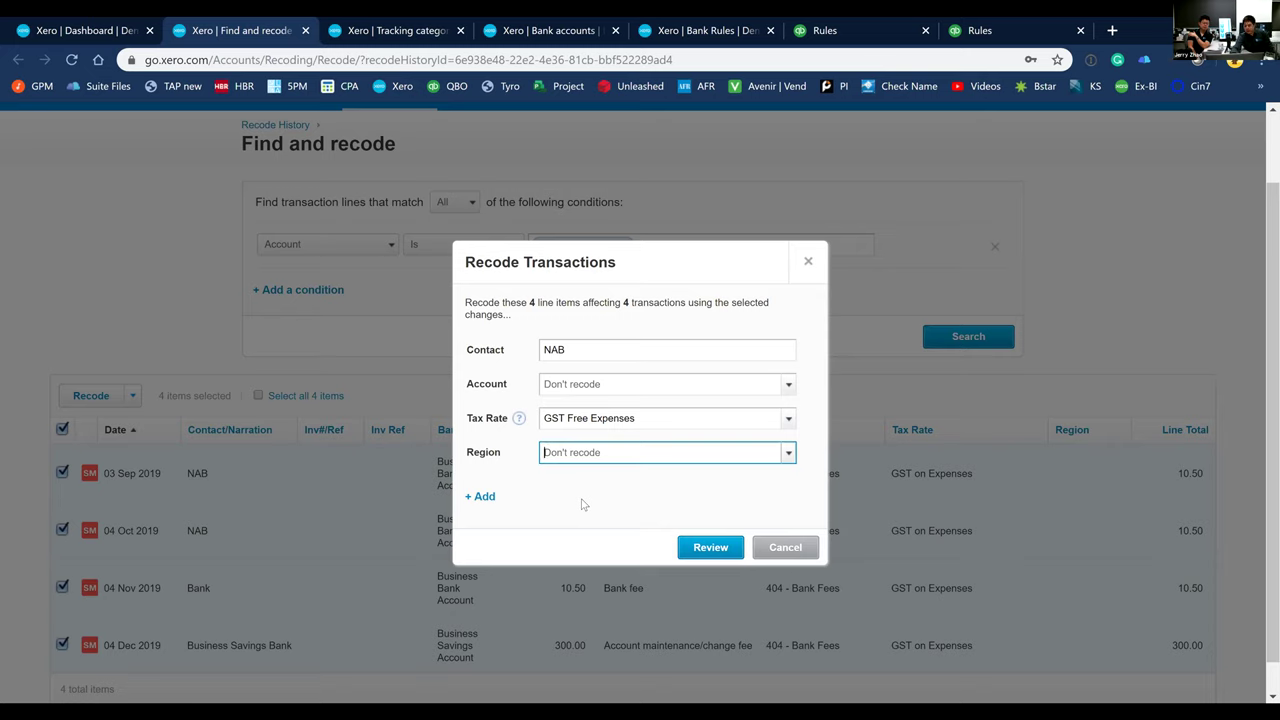
pyautogui.click(788, 455)
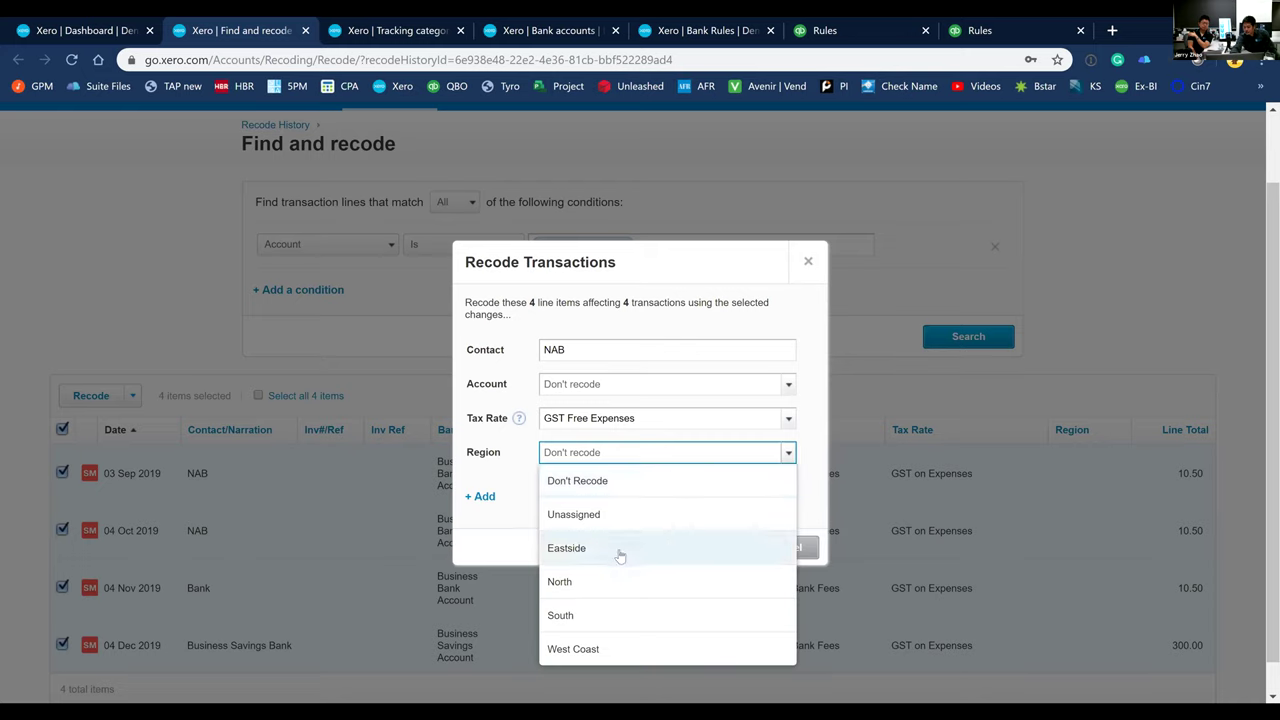
pyautogui.click(505, 500)
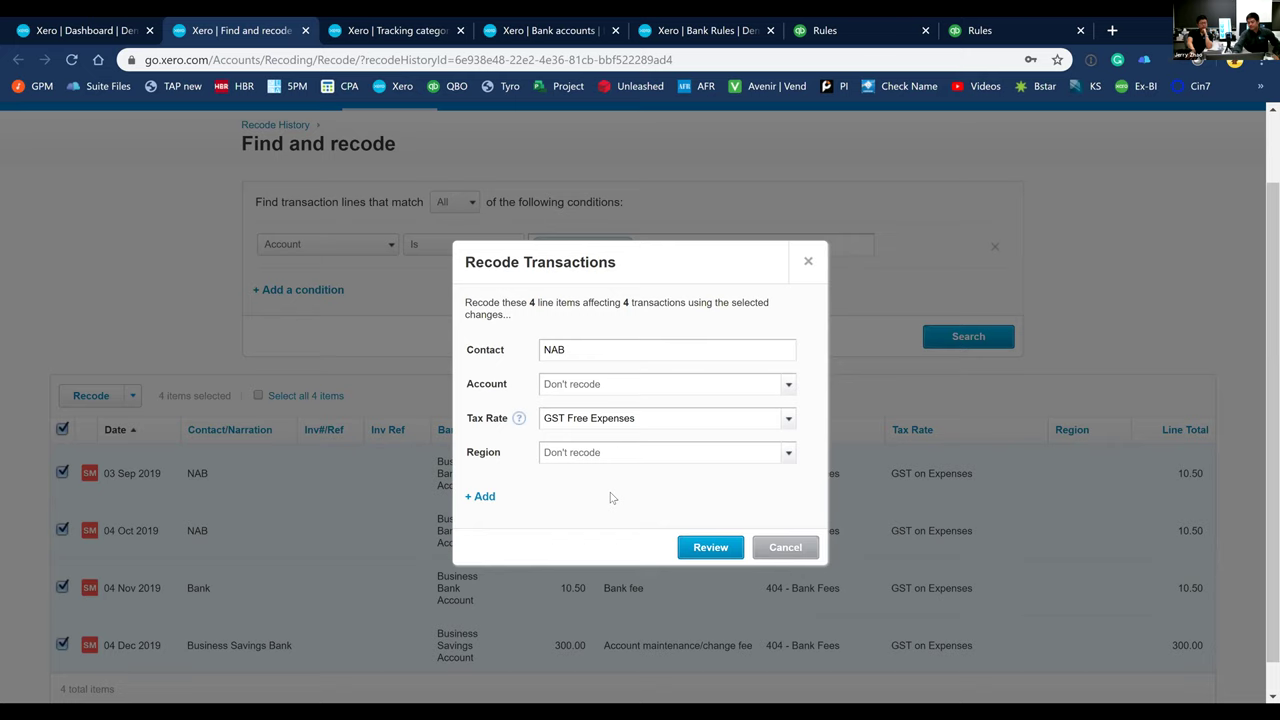
pyautogui.click(784, 548)
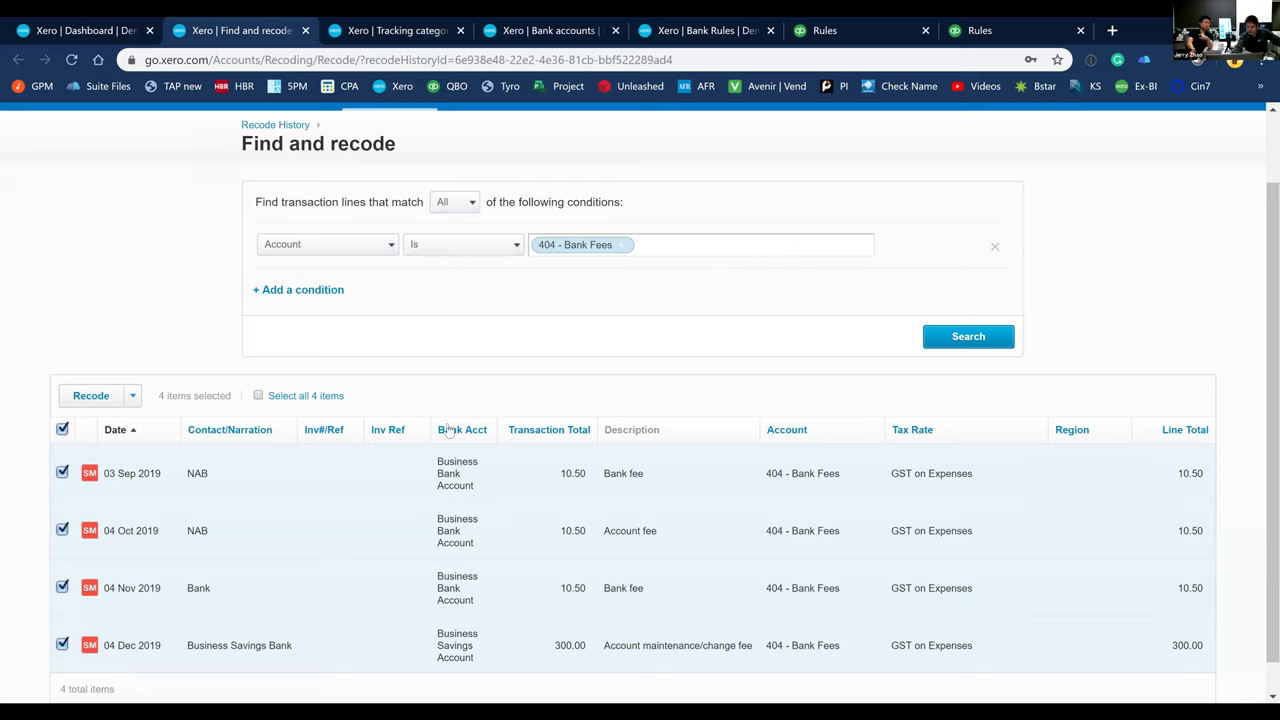
# Reopen the source transaction recode form to view its tax rate options, and cancel it
pyautogui.click(138, 404)
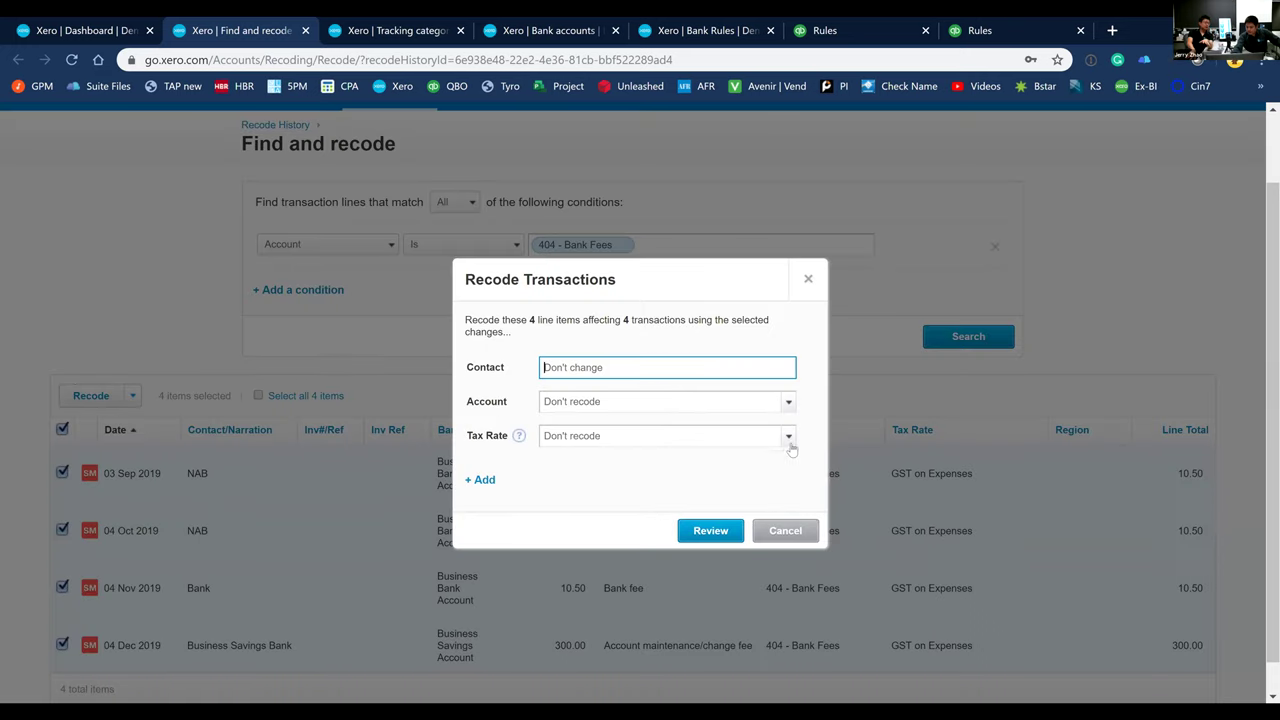
pyautogui.click(789, 440)
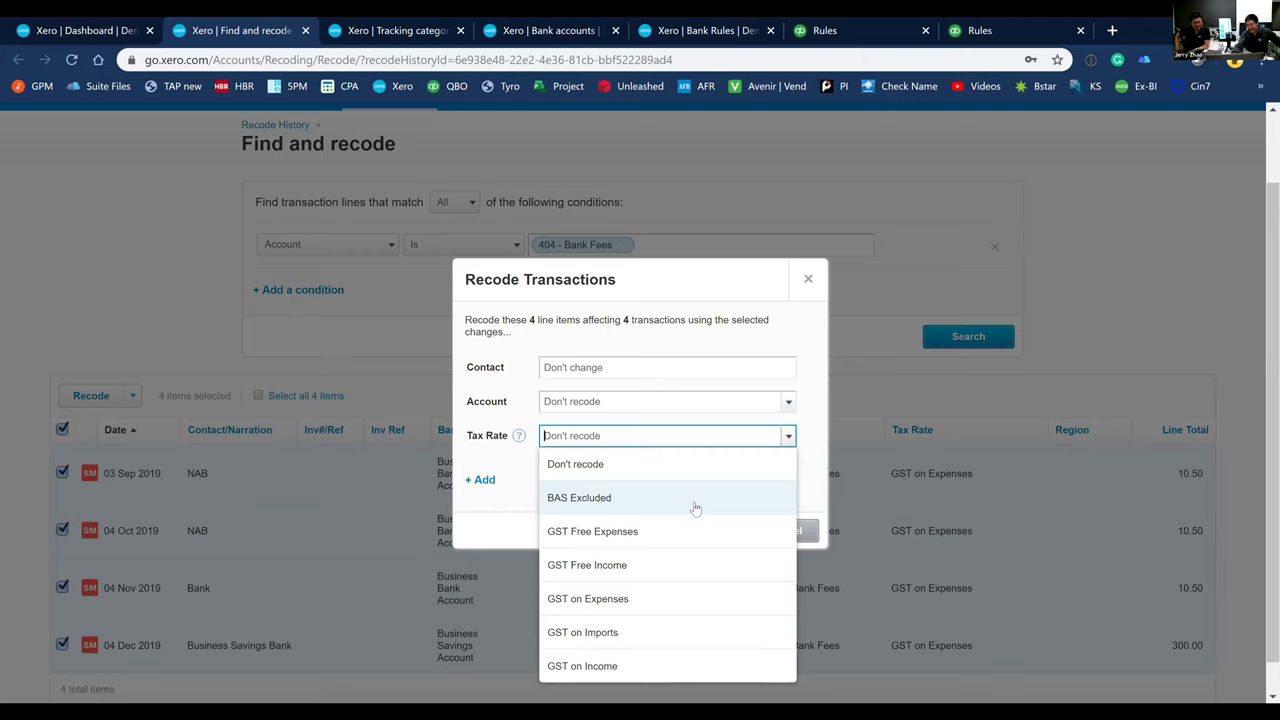
pyautogui.click(812, 505)
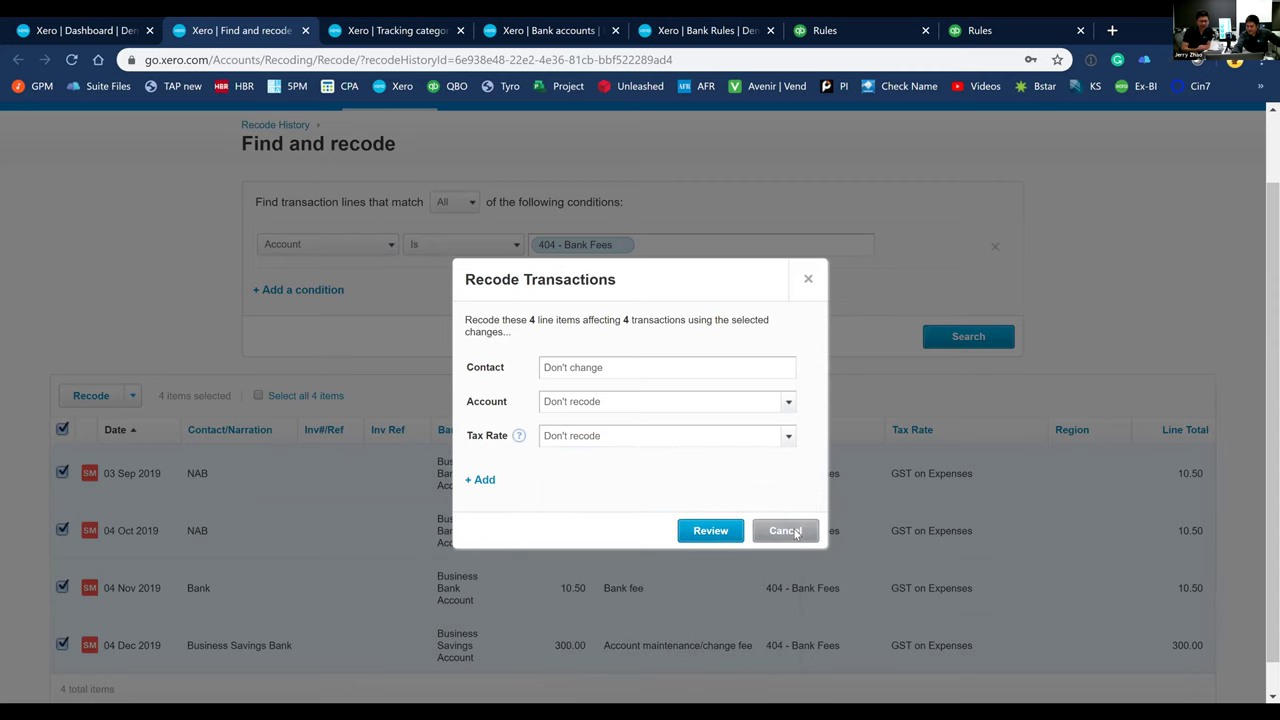
pyautogui.click(787, 531)
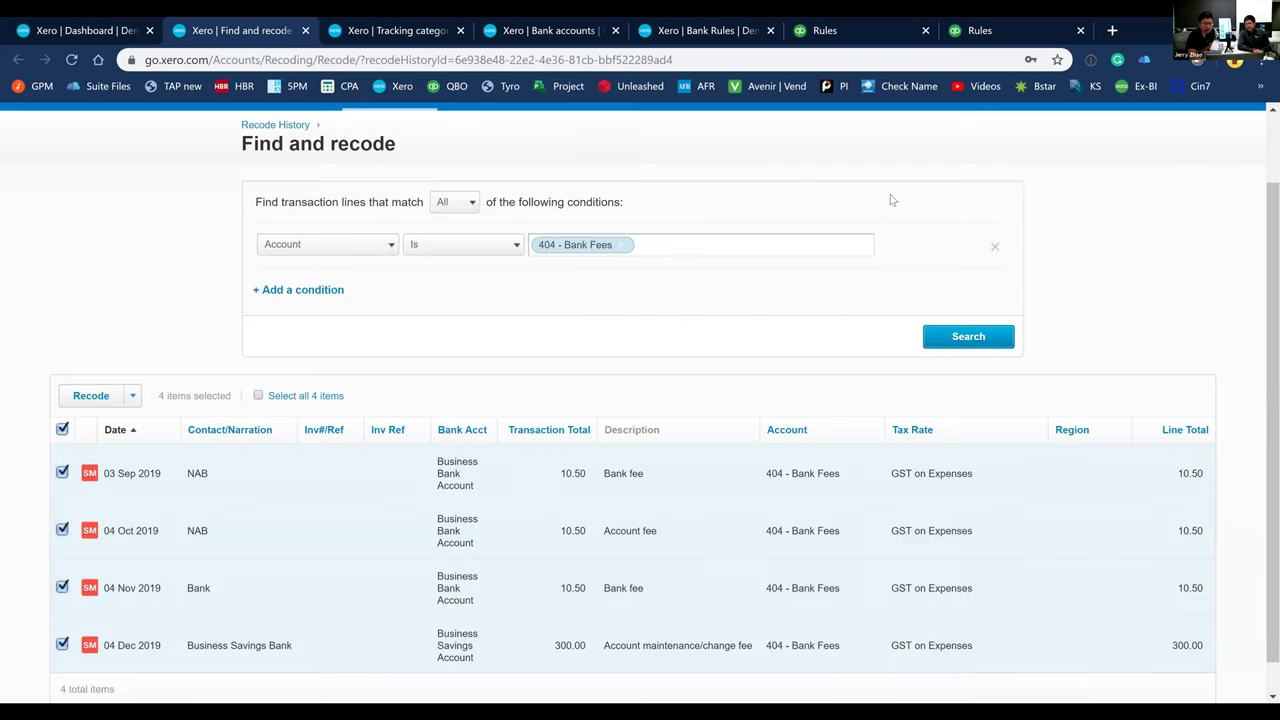
# Switch to QuickBooks Online and open Reclassify Transactions from the accountant tools
pyautogui.click(825, 30)
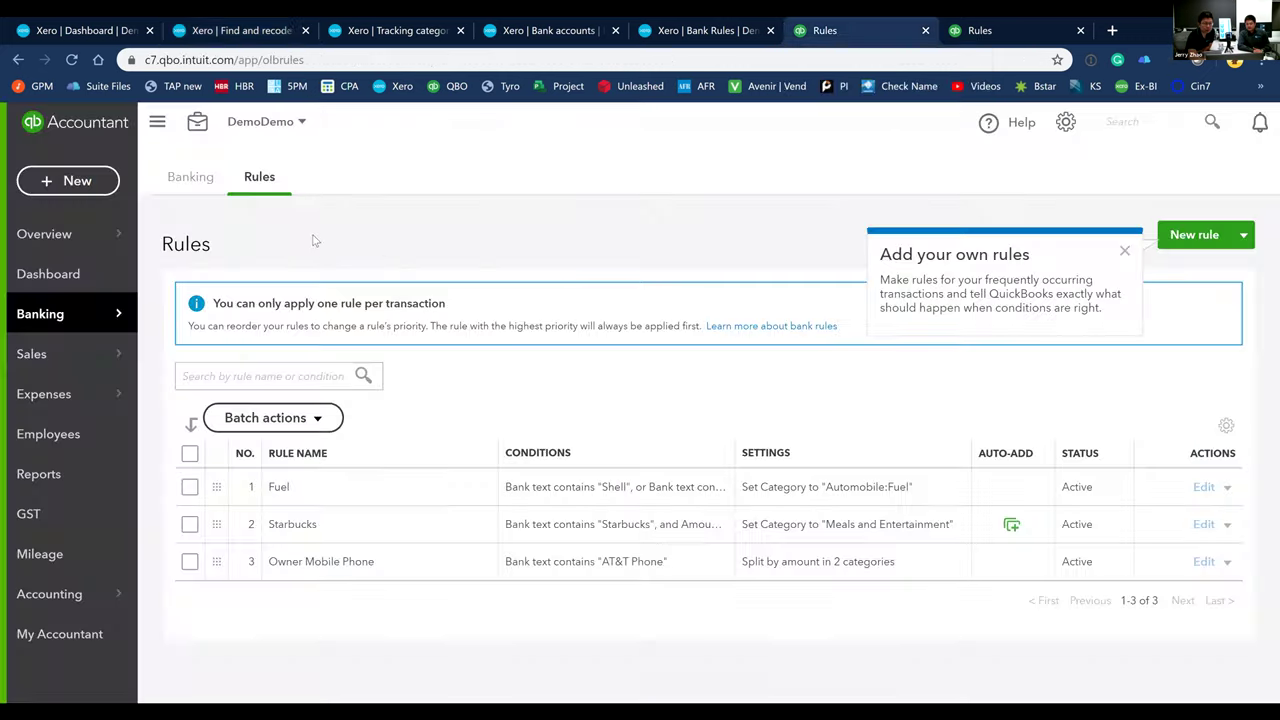
pyautogui.moveTo(112, 255)
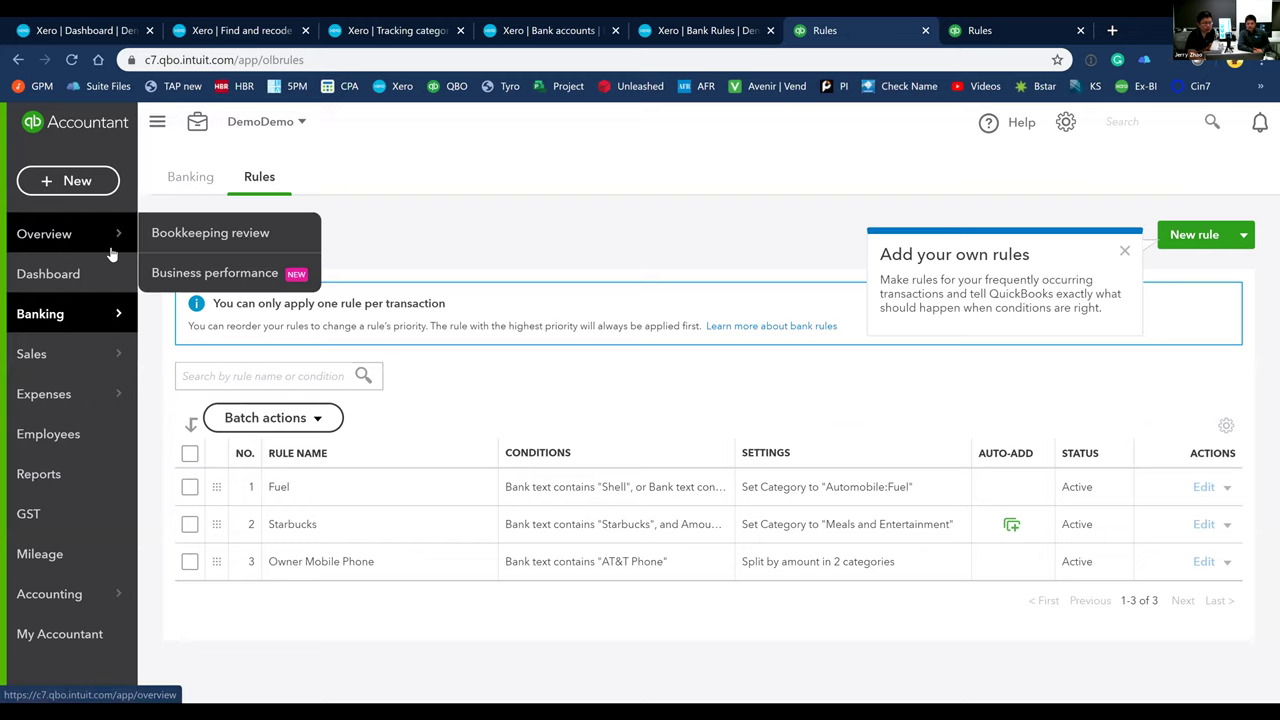
pyautogui.moveTo(105, 308)
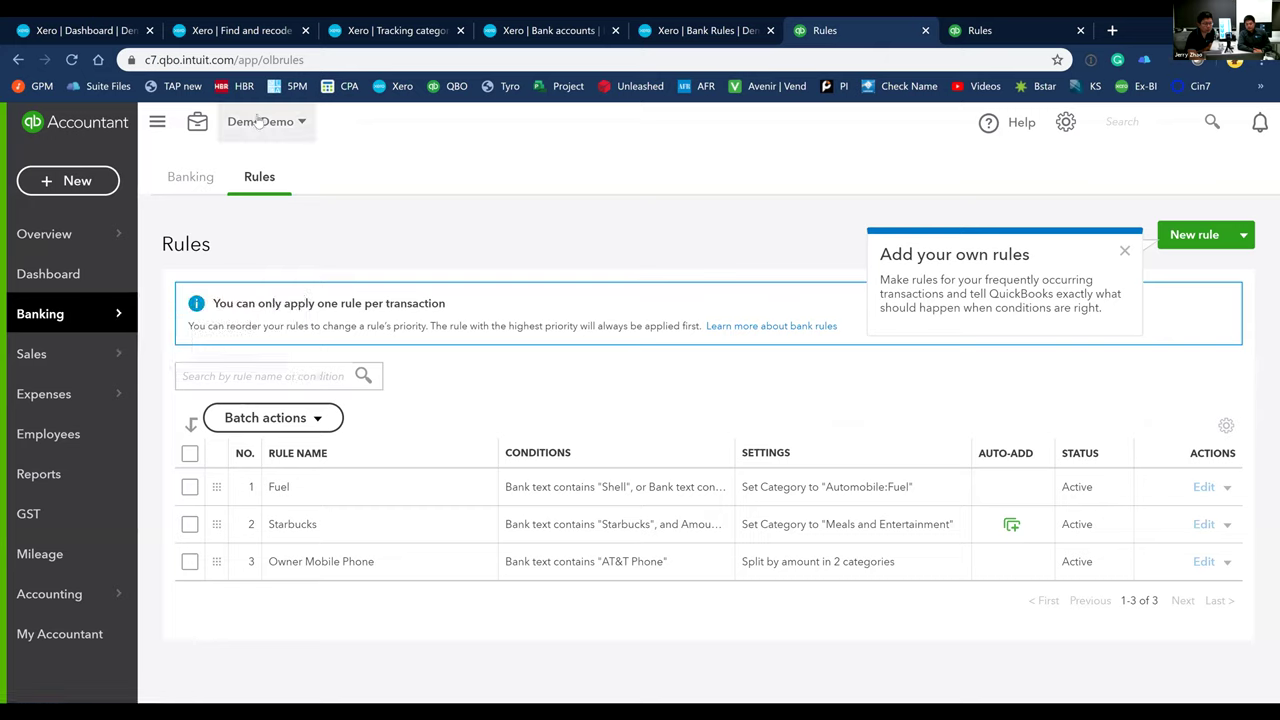
pyautogui.moveTo(78, 238)
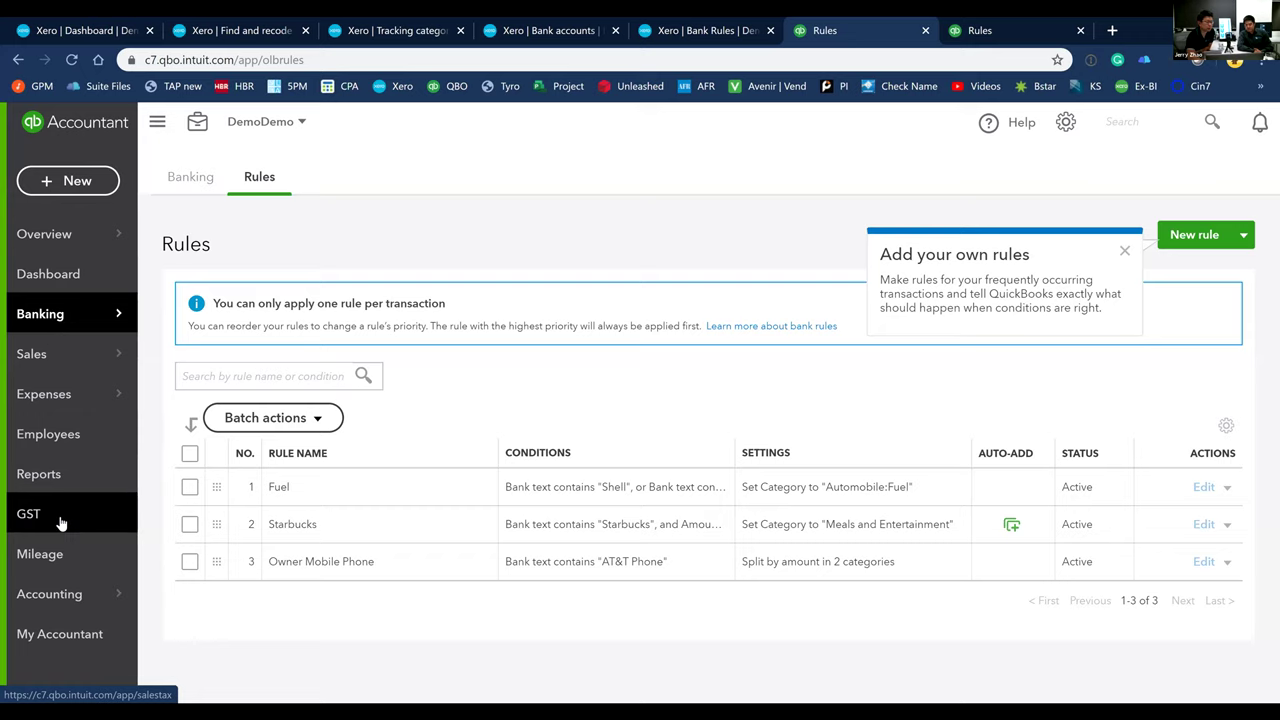
pyautogui.click(207, 136)
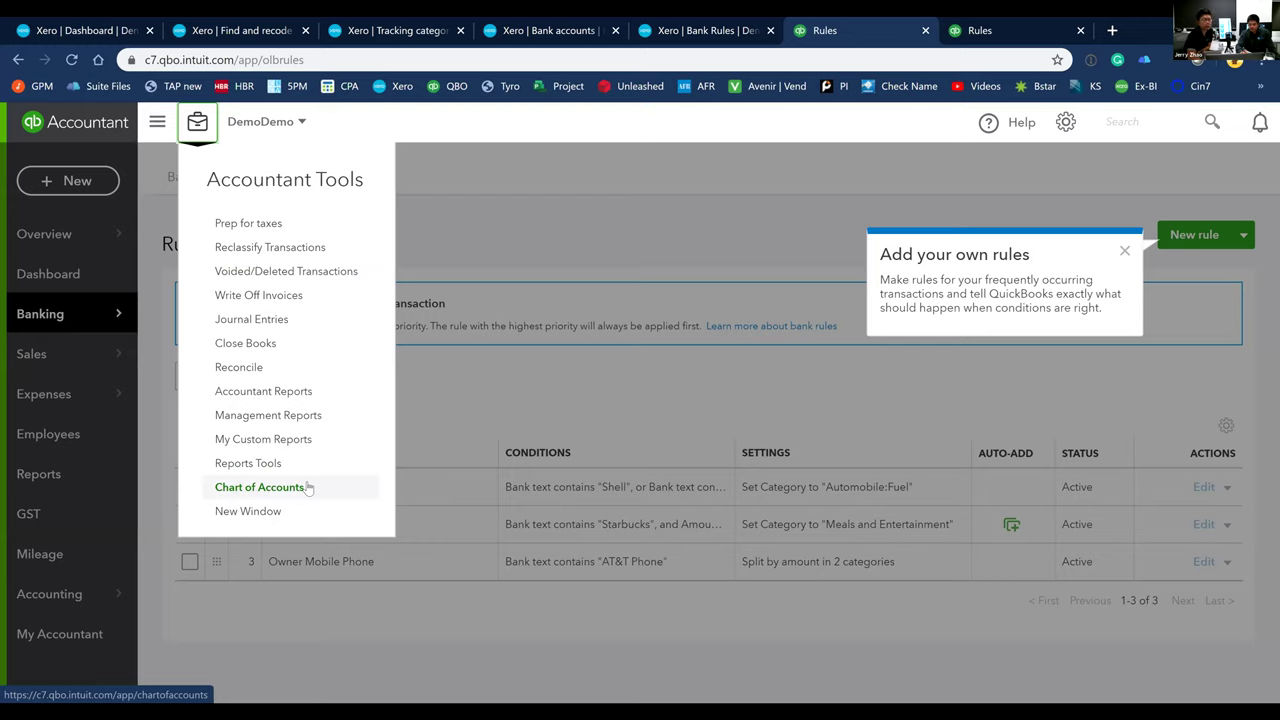
pyautogui.click(302, 247)
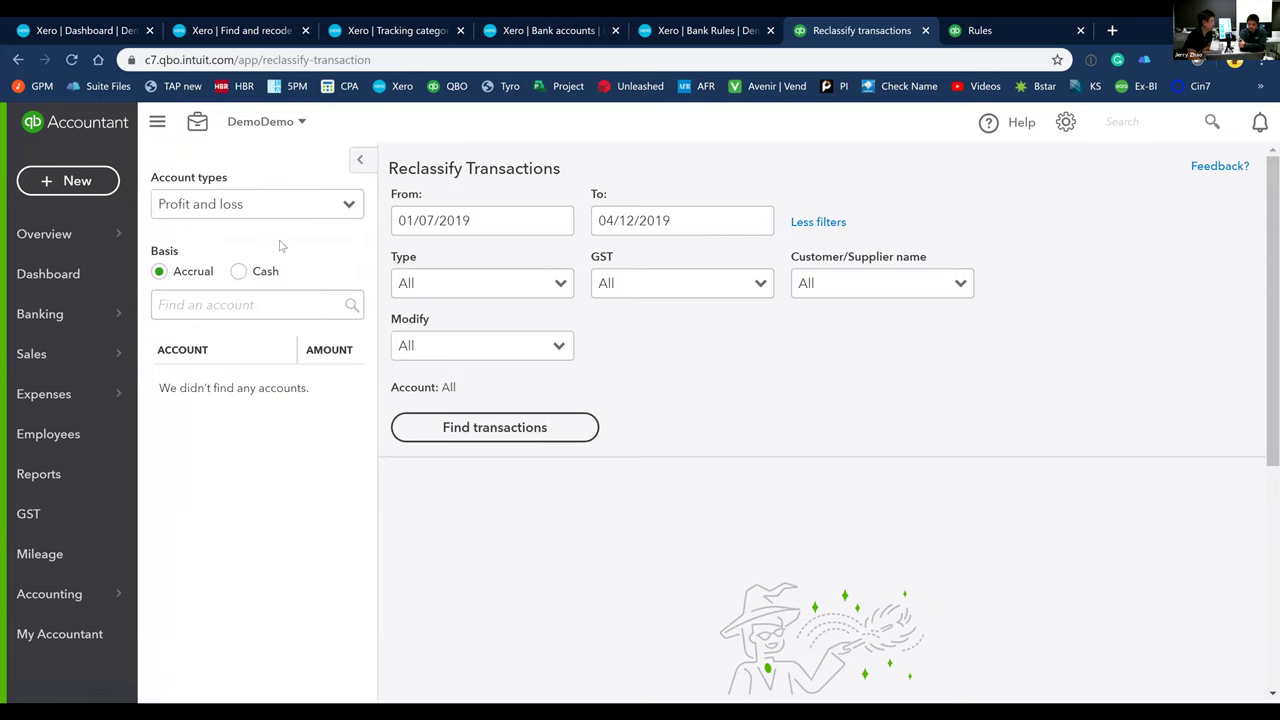
# View the account type options and the From and To date calendars in Reclassify Transactions
pyautogui.click(316, 213)
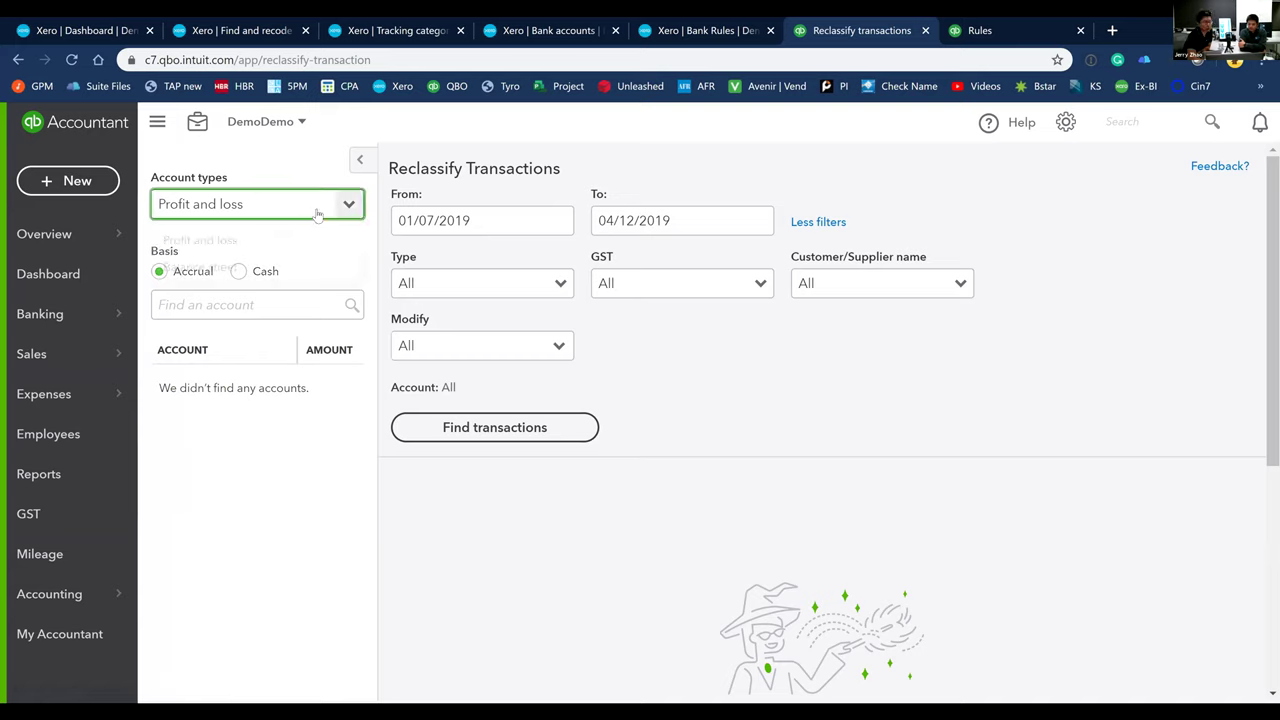
pyautogui.click(286, 303)
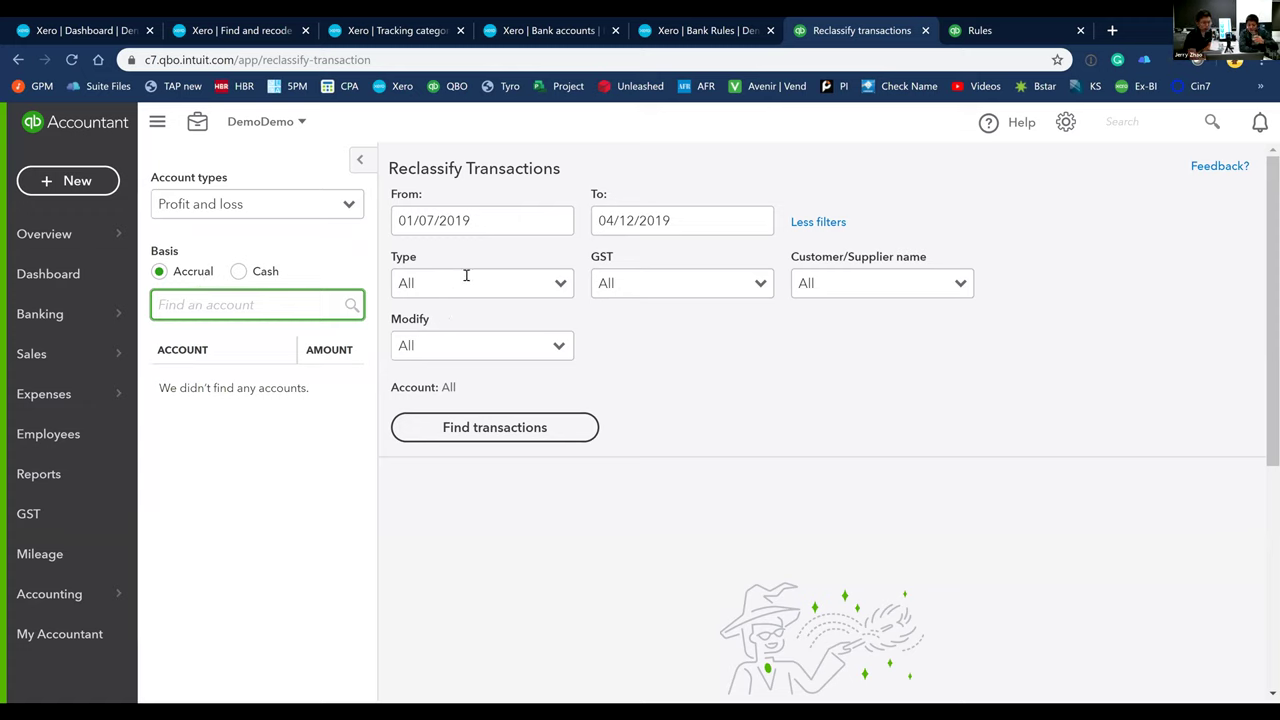
pyautogui.click(501, 272)
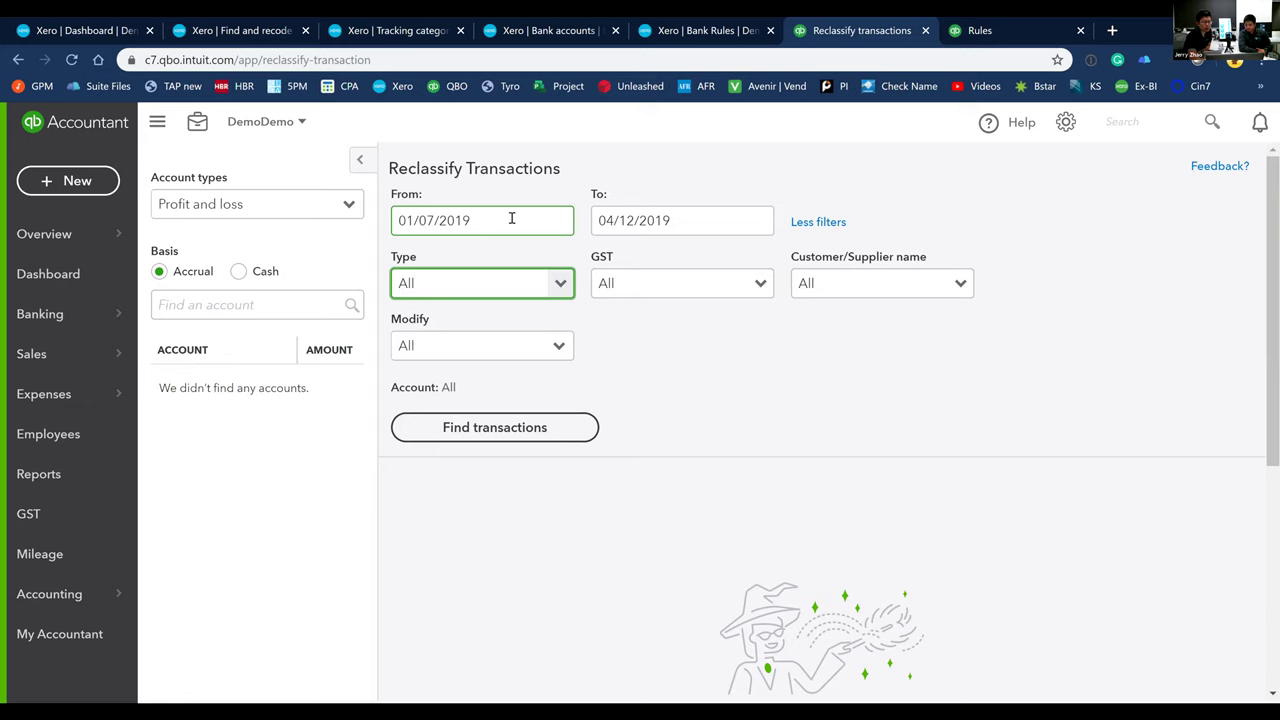
pyautogui.click(513, 219)
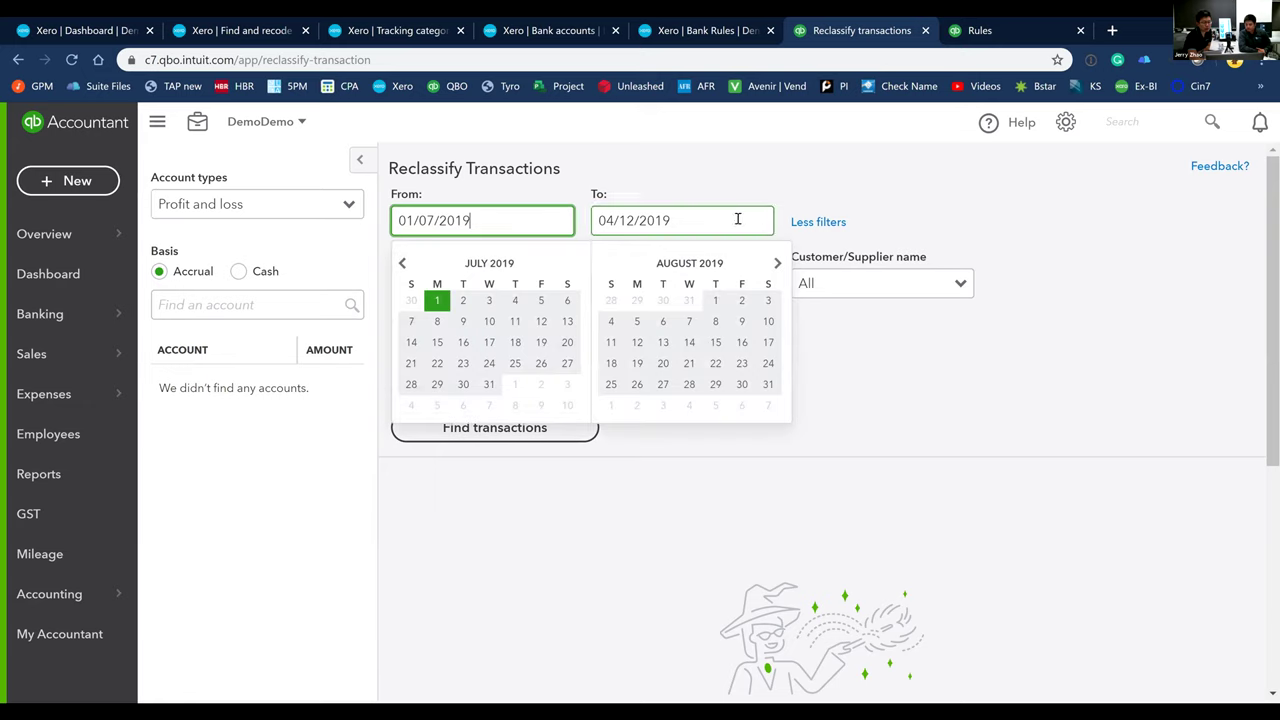
pyautogui.click(703, 210)
pyautogui.click(519, 219)
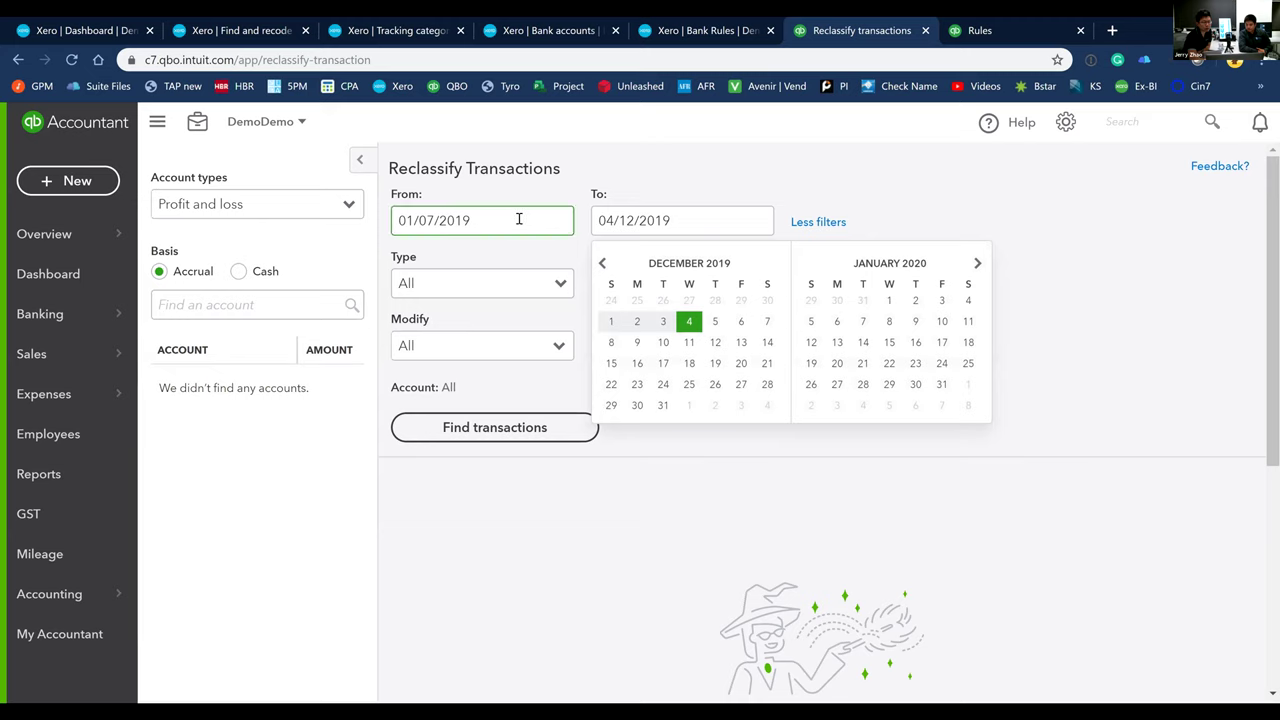
# View the transaction type filter options, and pick 04/12/2019 as the end date
pyautogui.click(522, 283)
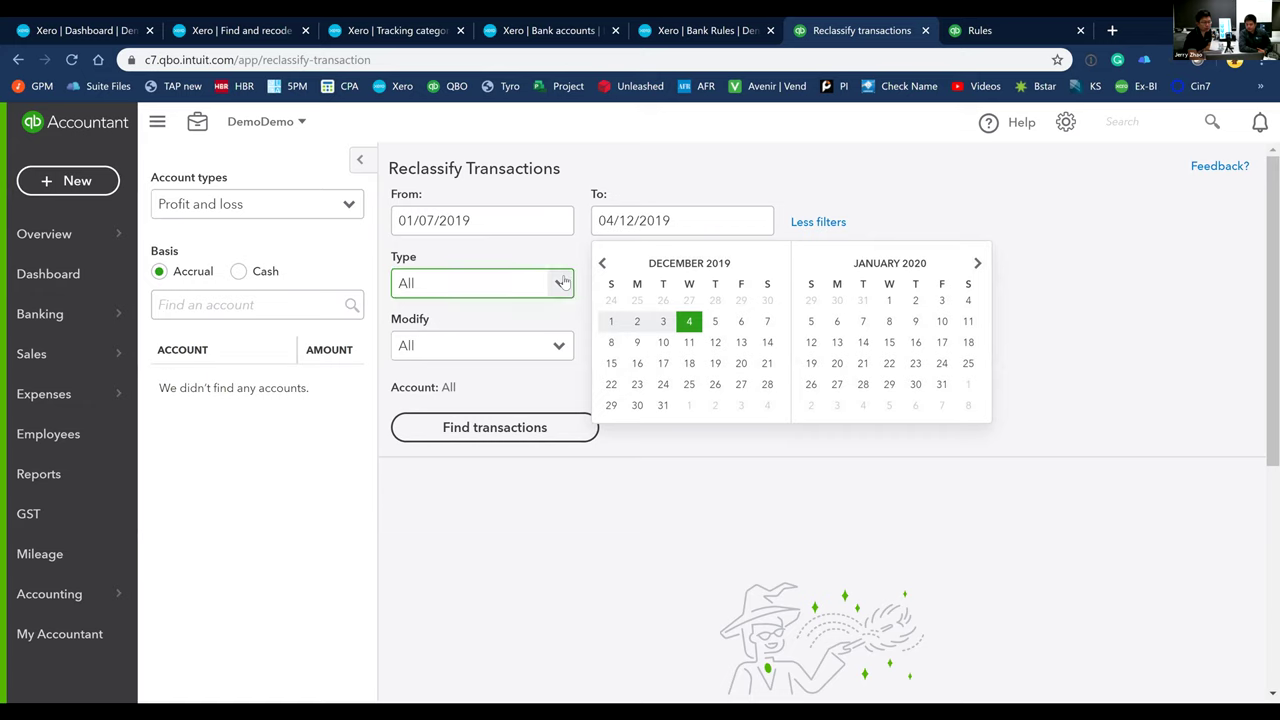
pyautogui.click(562, 283)
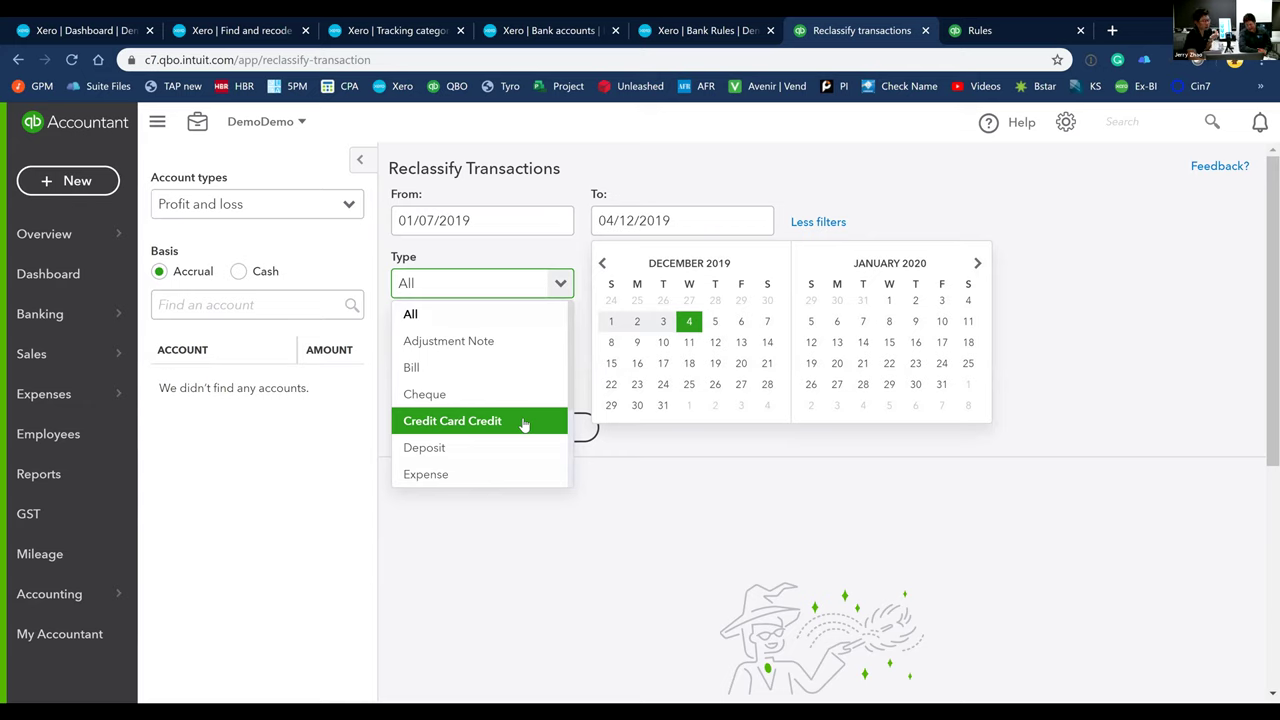
pyautogui.click(625, 515)
pyautogui.click(746, 221)
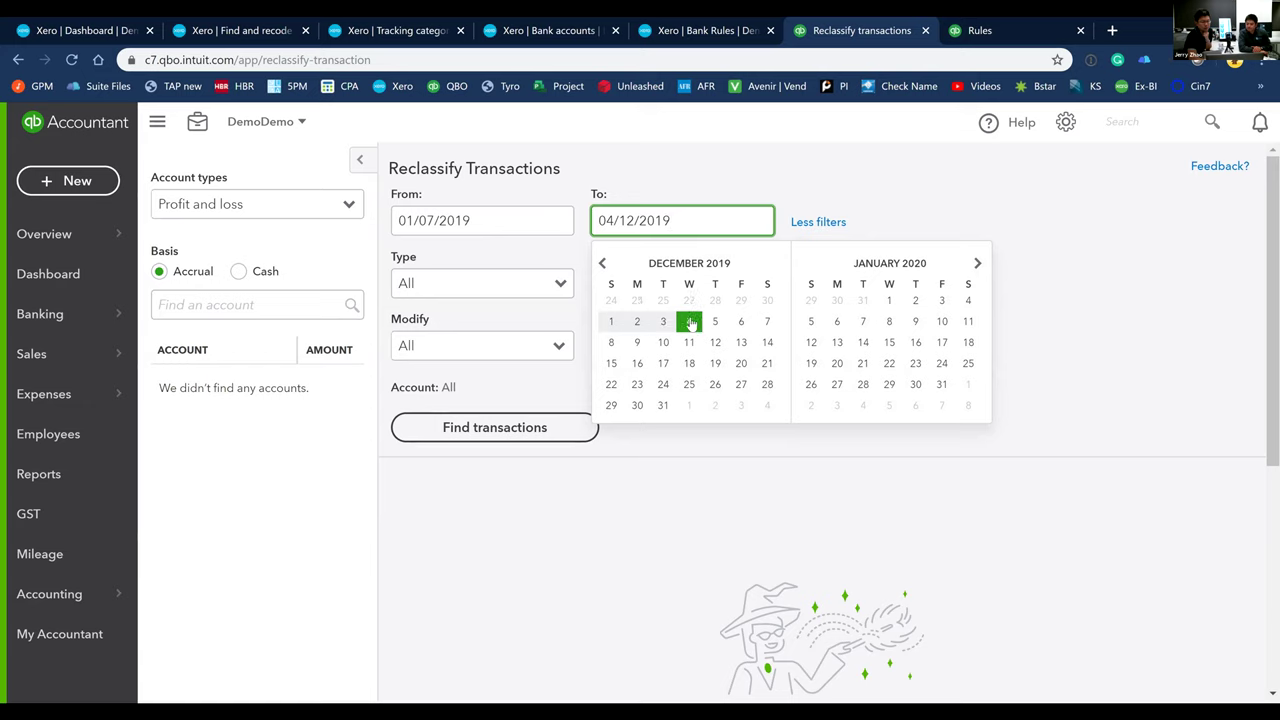
pyautogui.click(692, 324)
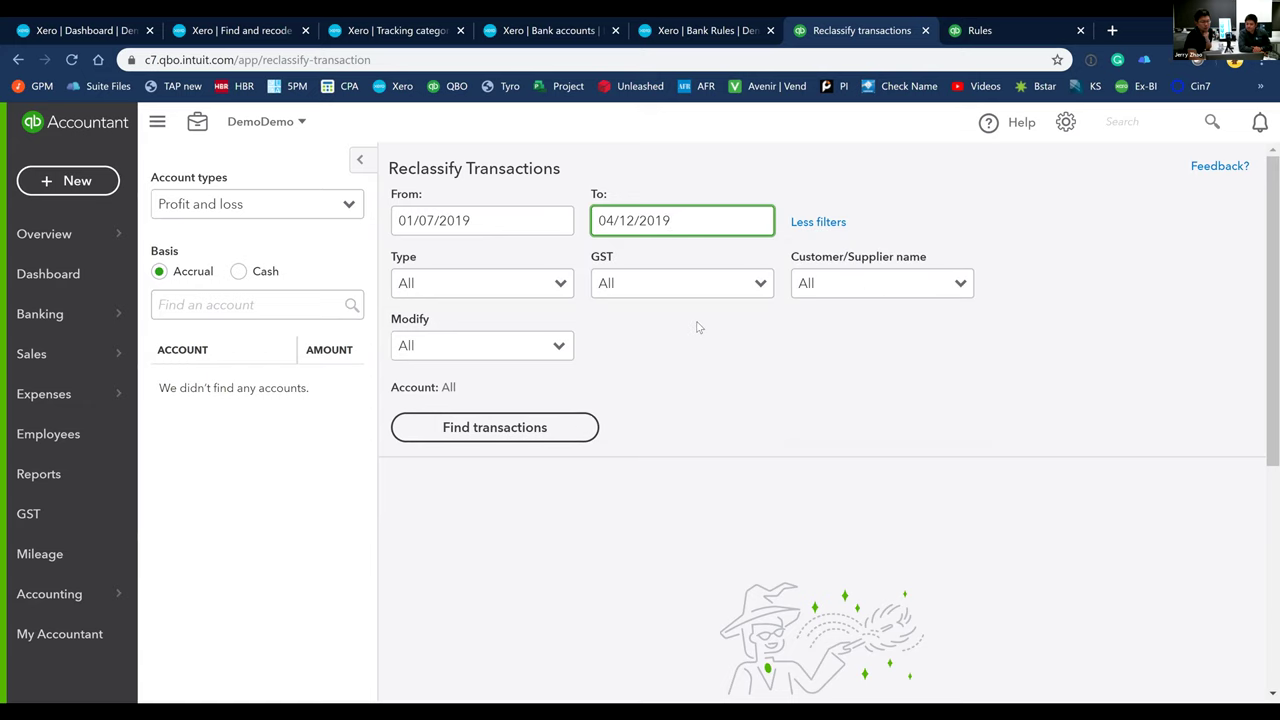
# View the GST and Modify filter options, and find transactions with every filter left at All
pyautogui.click(757, 283)
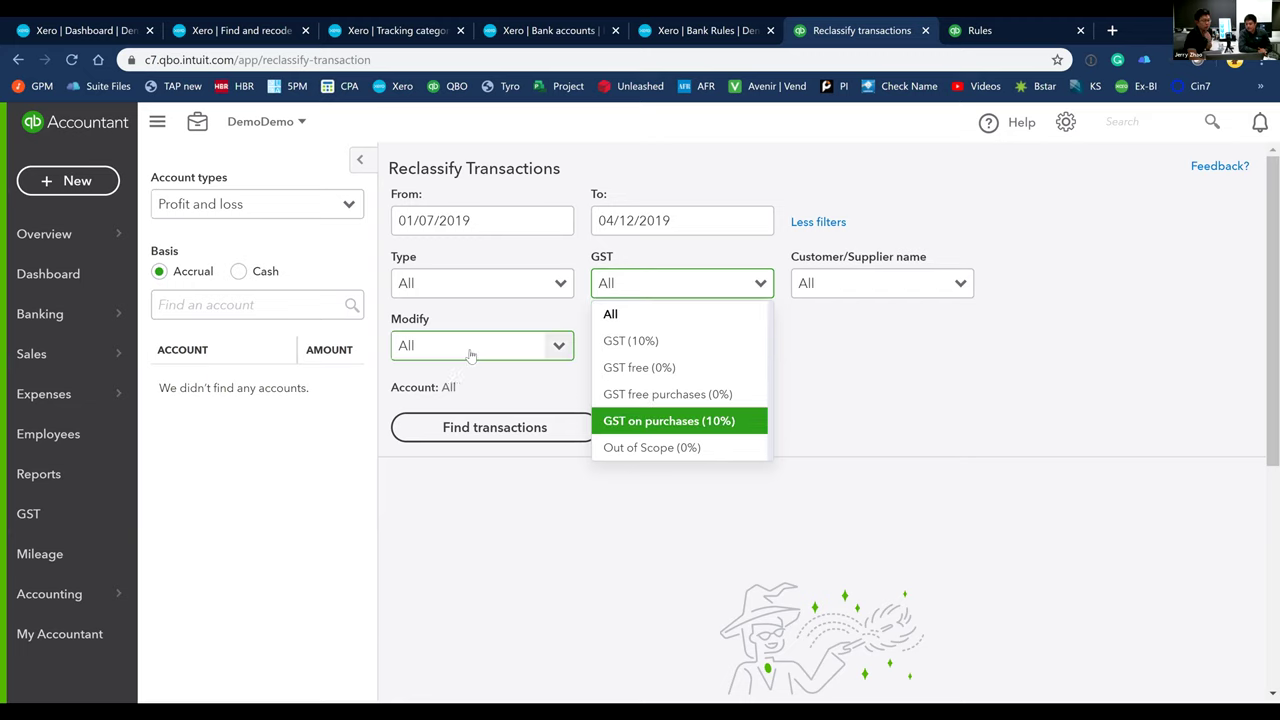
pyautogui.click(530, 350)
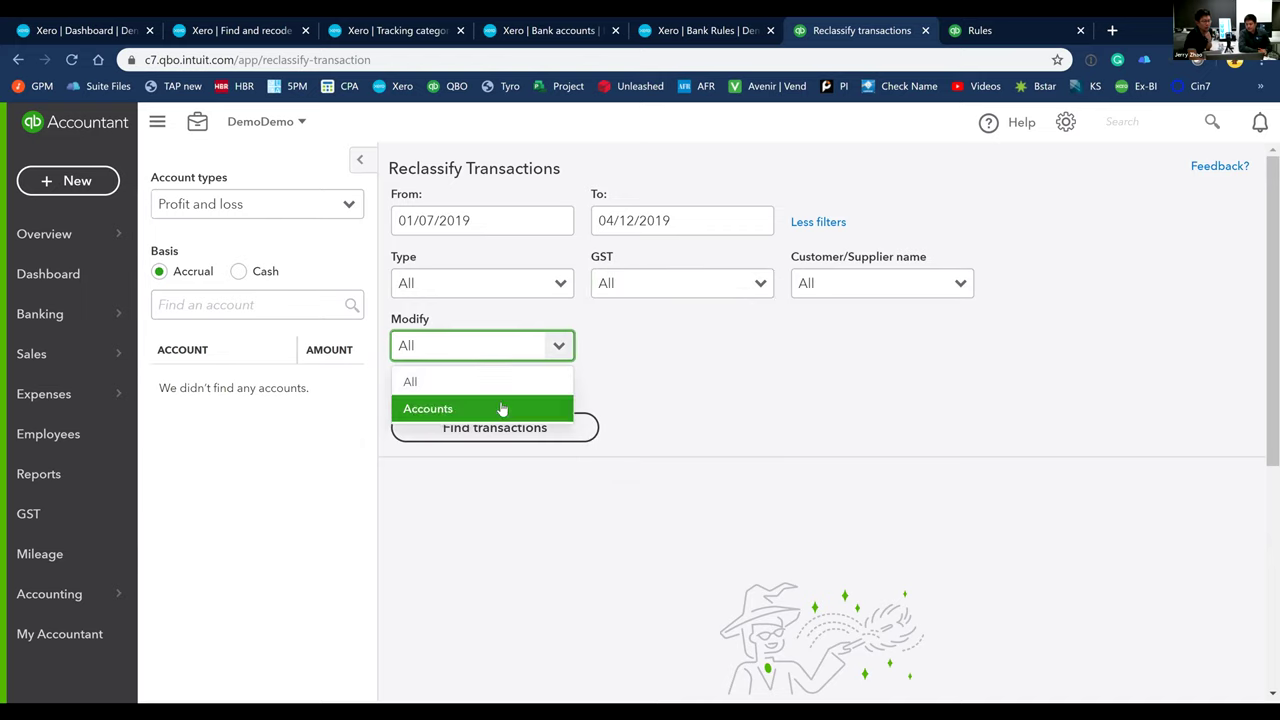
pyautogui.click(684, 388)
pyautogui.click(536, 442)
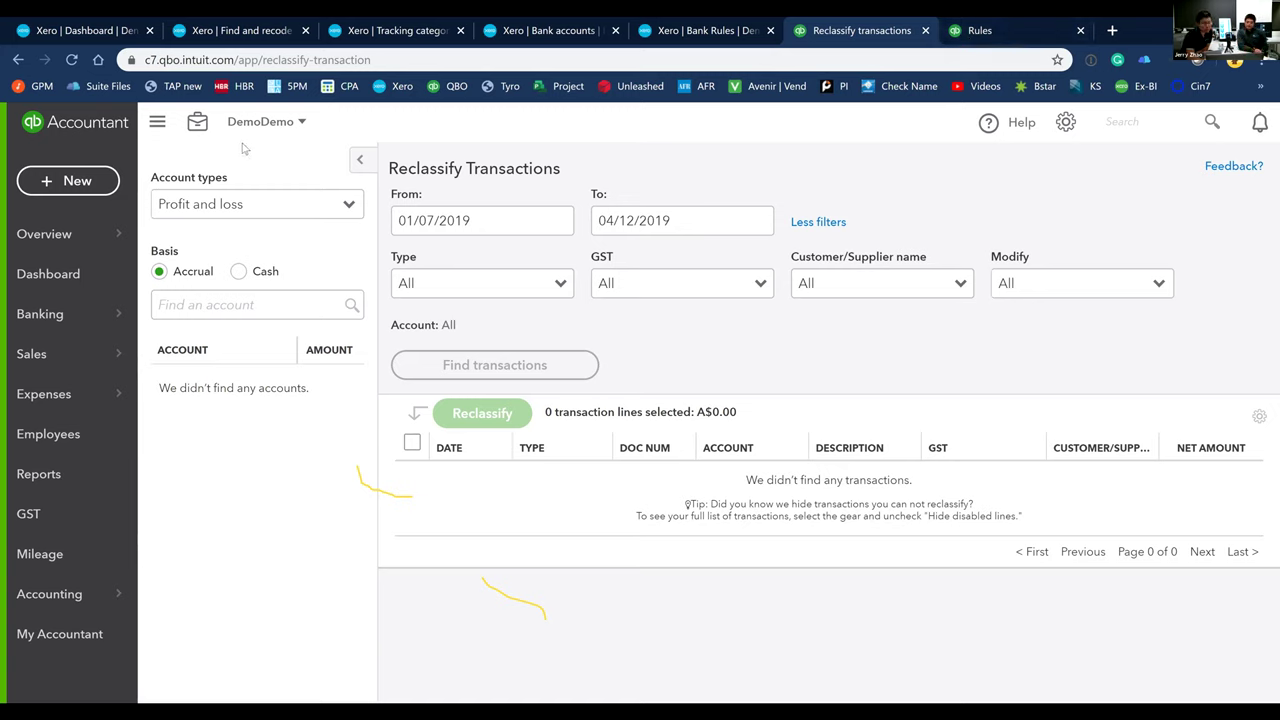
# Open Reports, look over the standard report list, and return to the management reports
pyautogui.click(92, 481)
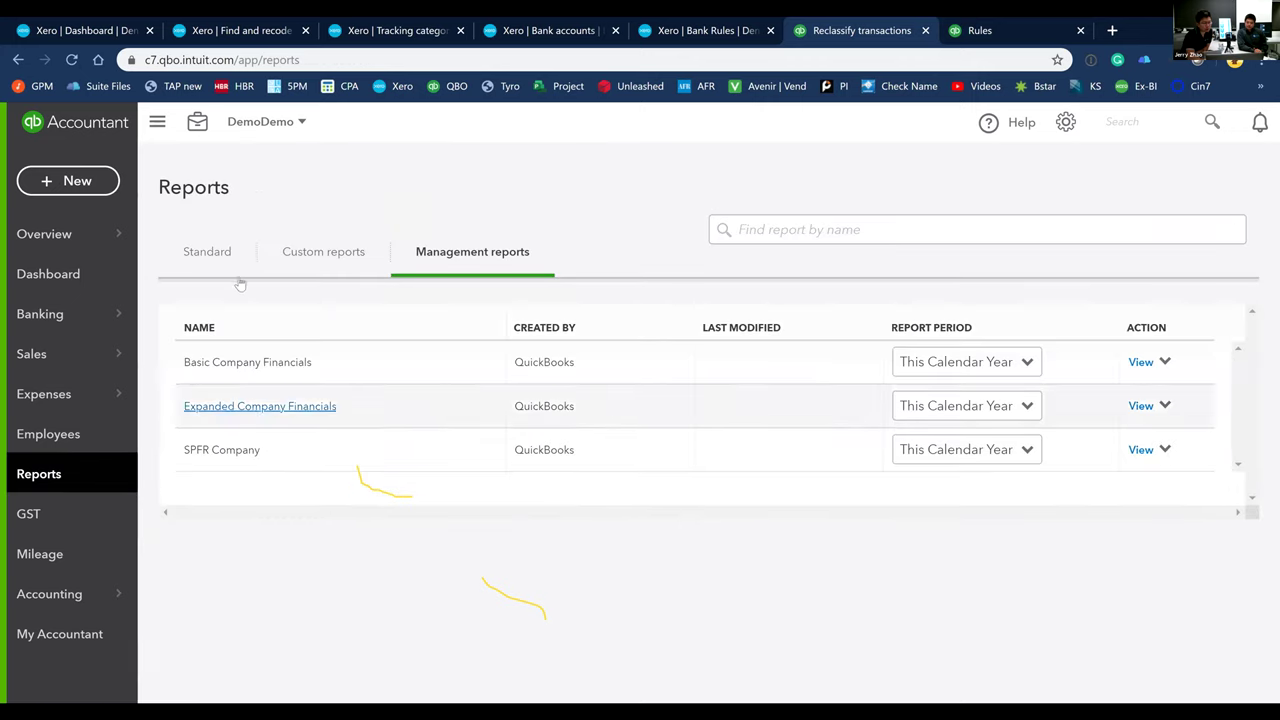
pyautogui.click(208, 252)
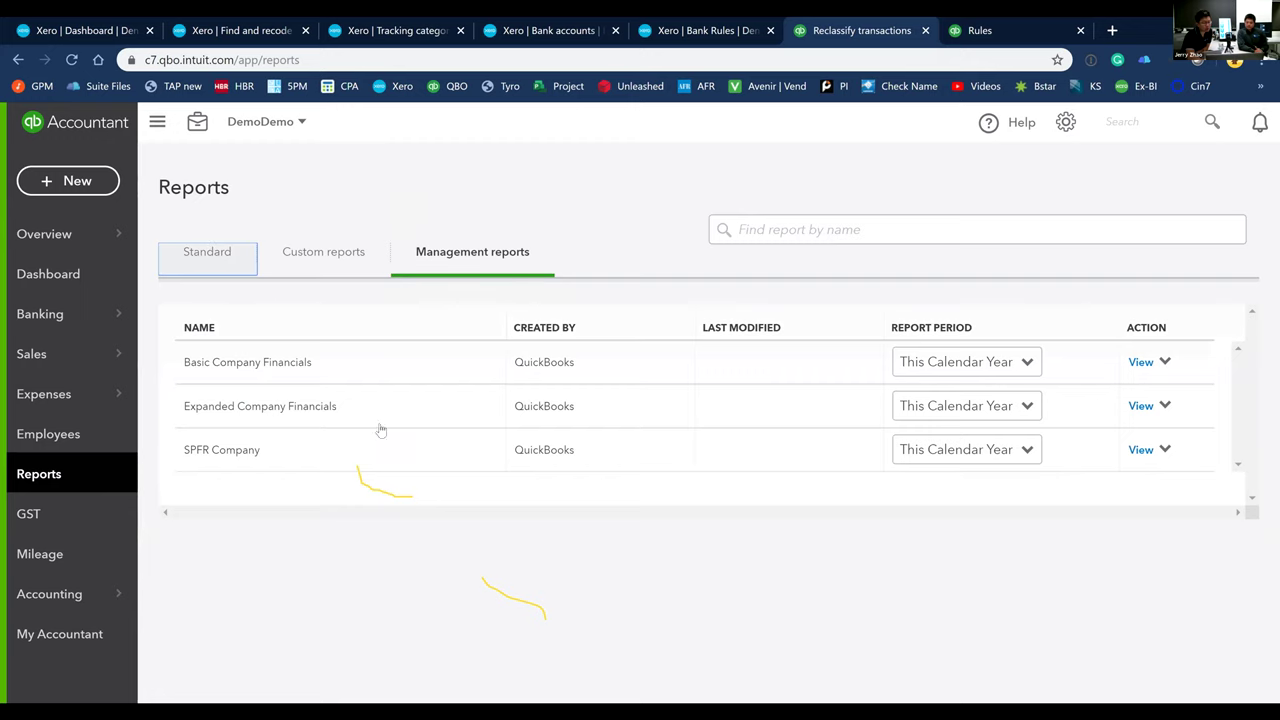
pyautogui.scroll(-2, 609, 611)
pyautogui.scroll(1, 613, 618)
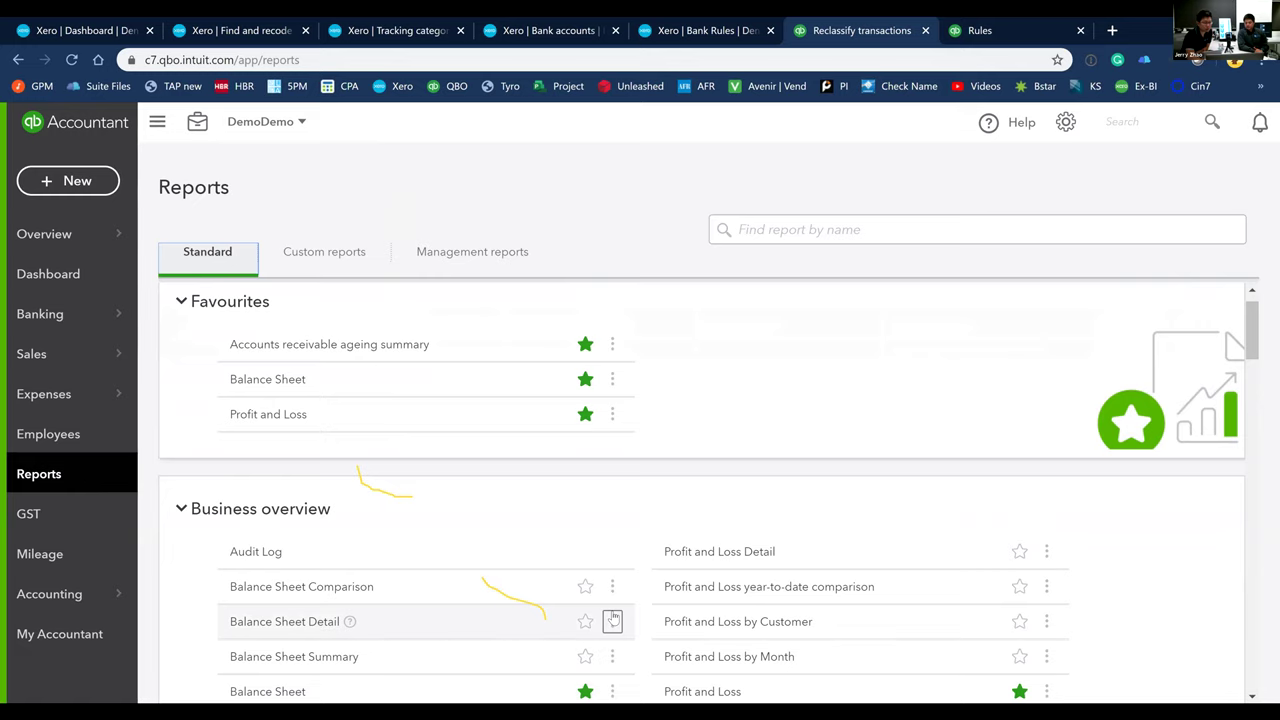
pyautogui.click(480, 256)
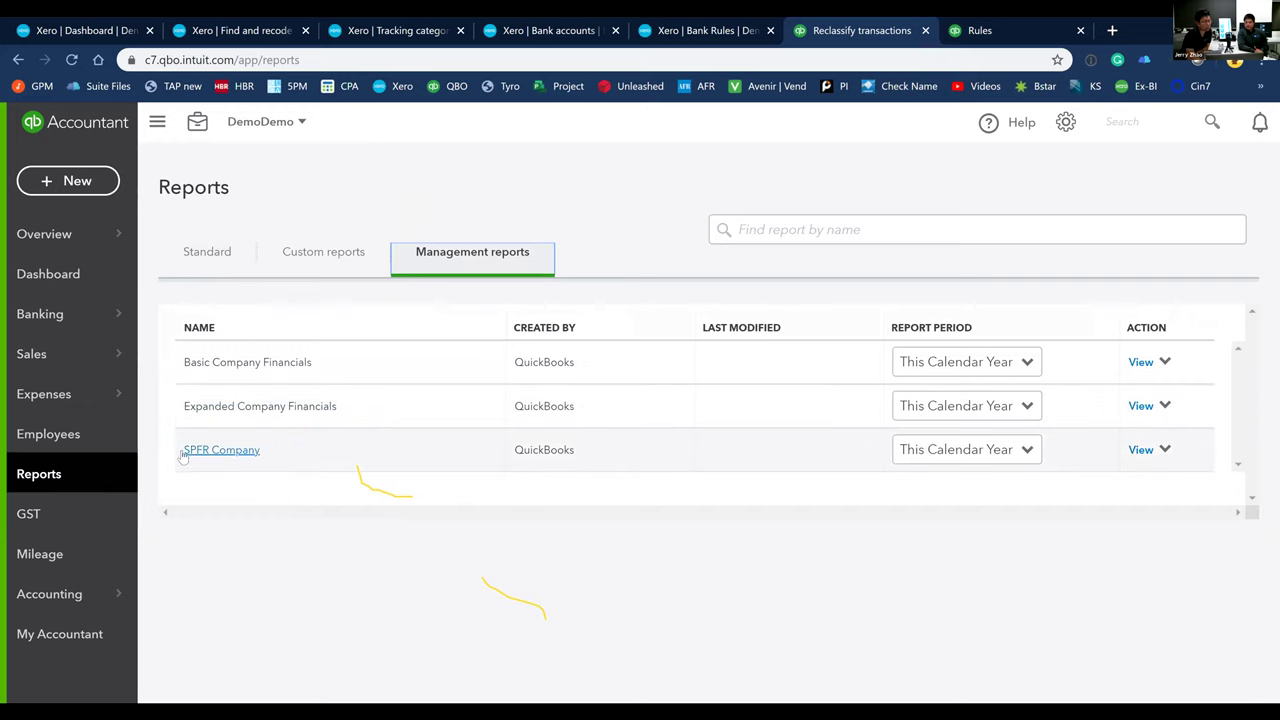
# Preview the SPFR Company management report and go to its Compilation Report page
pyautogui.click(225, 450)
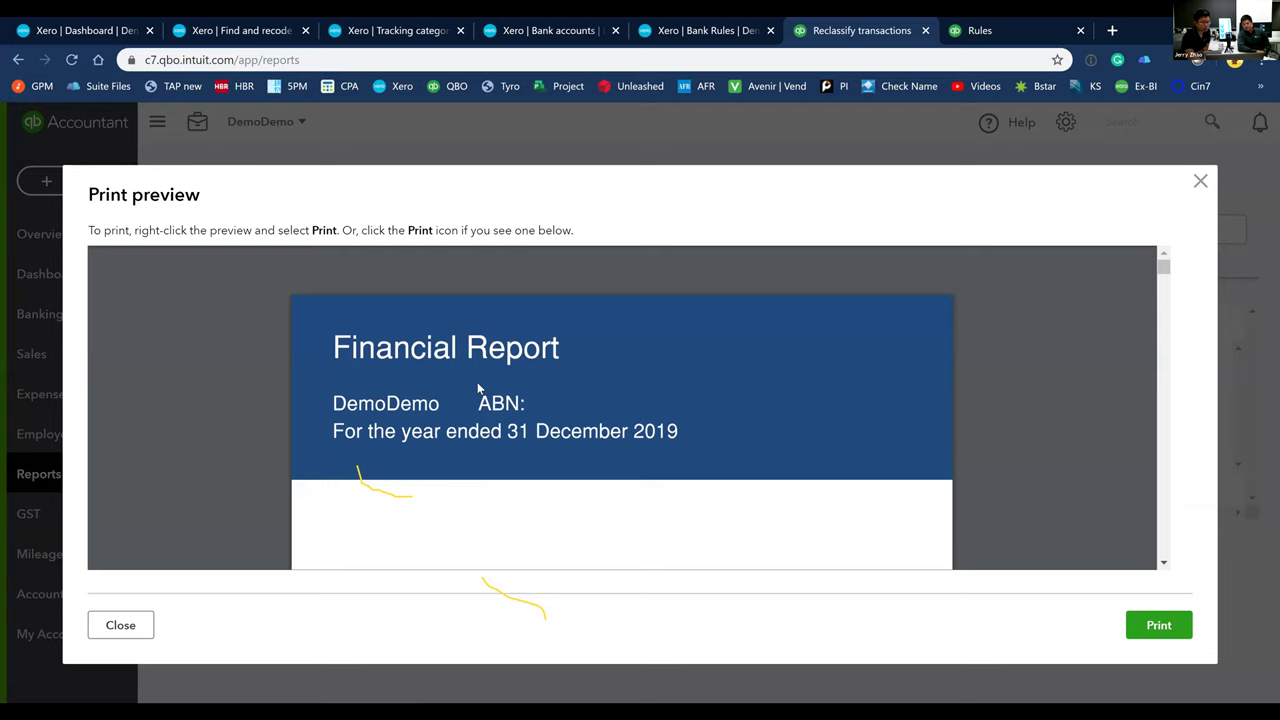
pyautogui.scroll(-1, 478, 389)
pyautogui.scroll(-5, 478, 389)
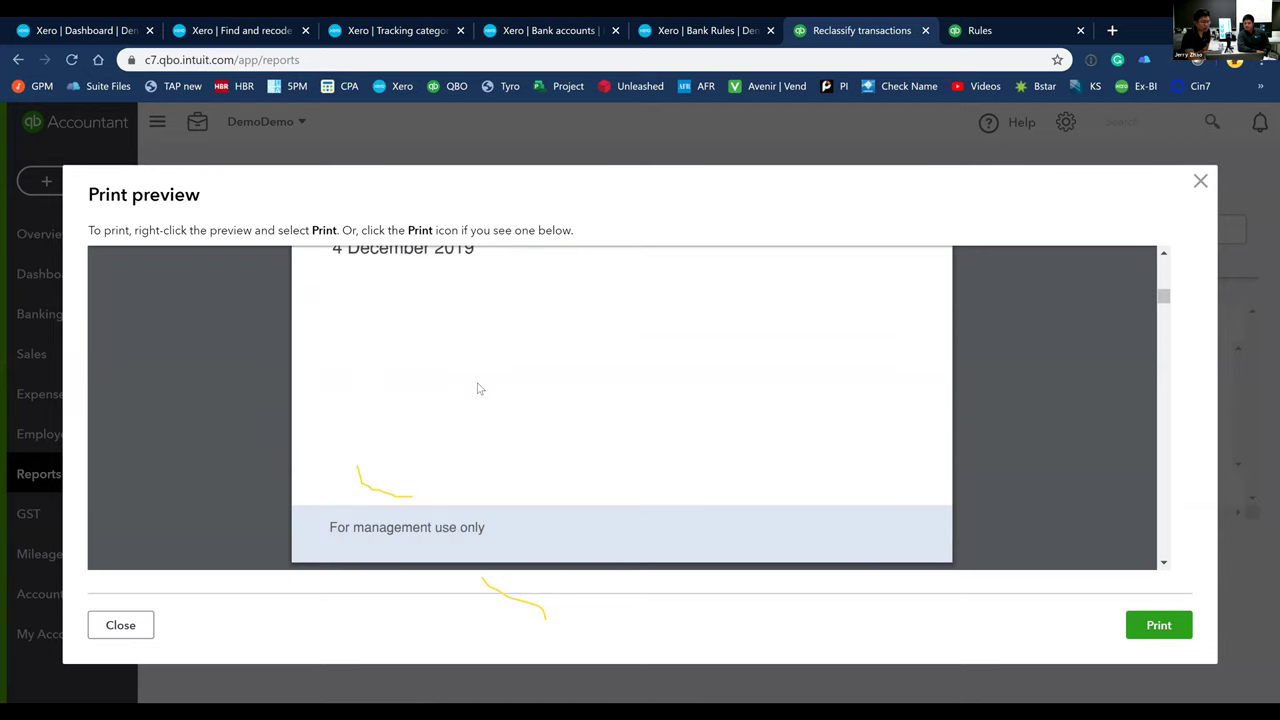
pyautogui.scroll(-3, 478, 389)
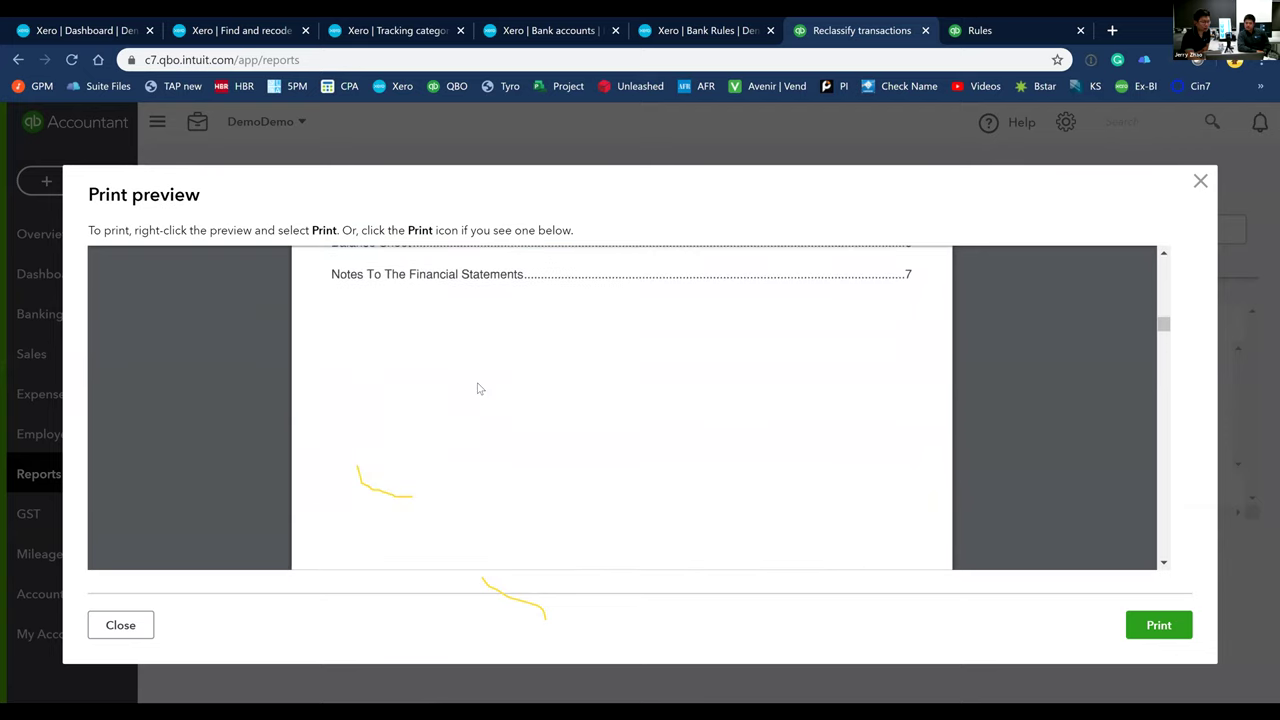
pyautogui.scroll(-2, 478, 389)
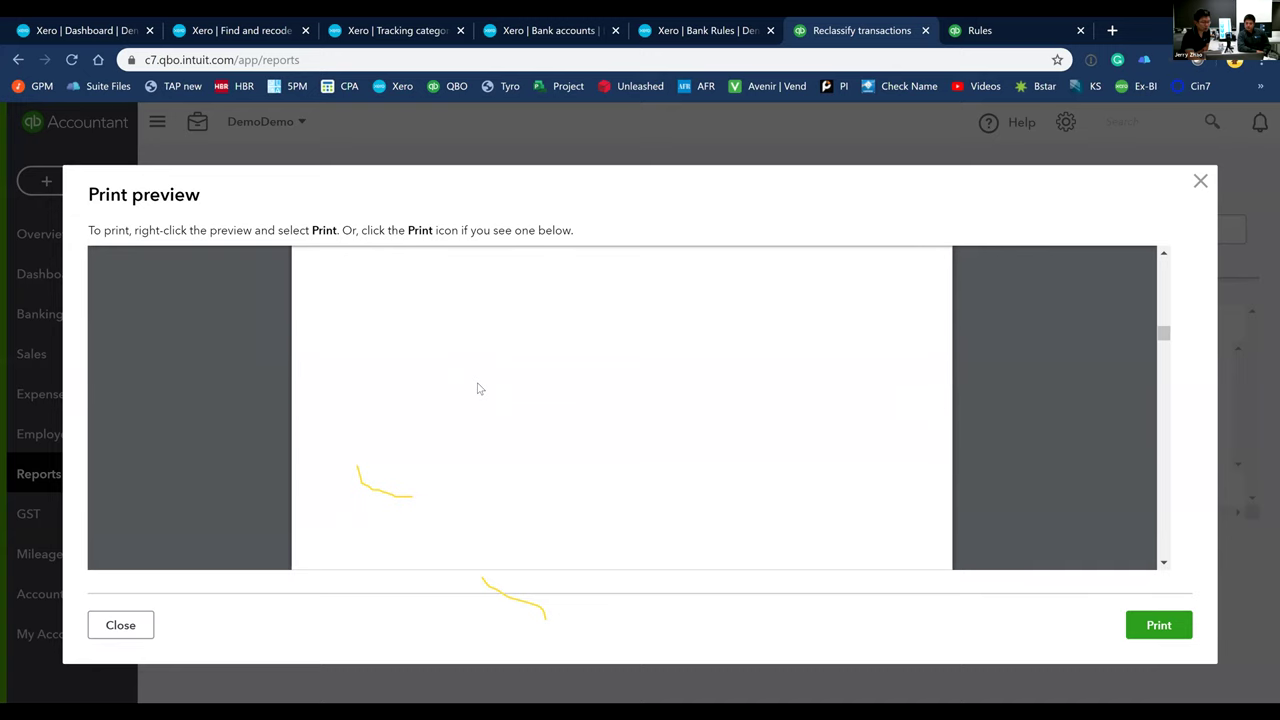
pyautogui.scroll(-2, 478, 389)
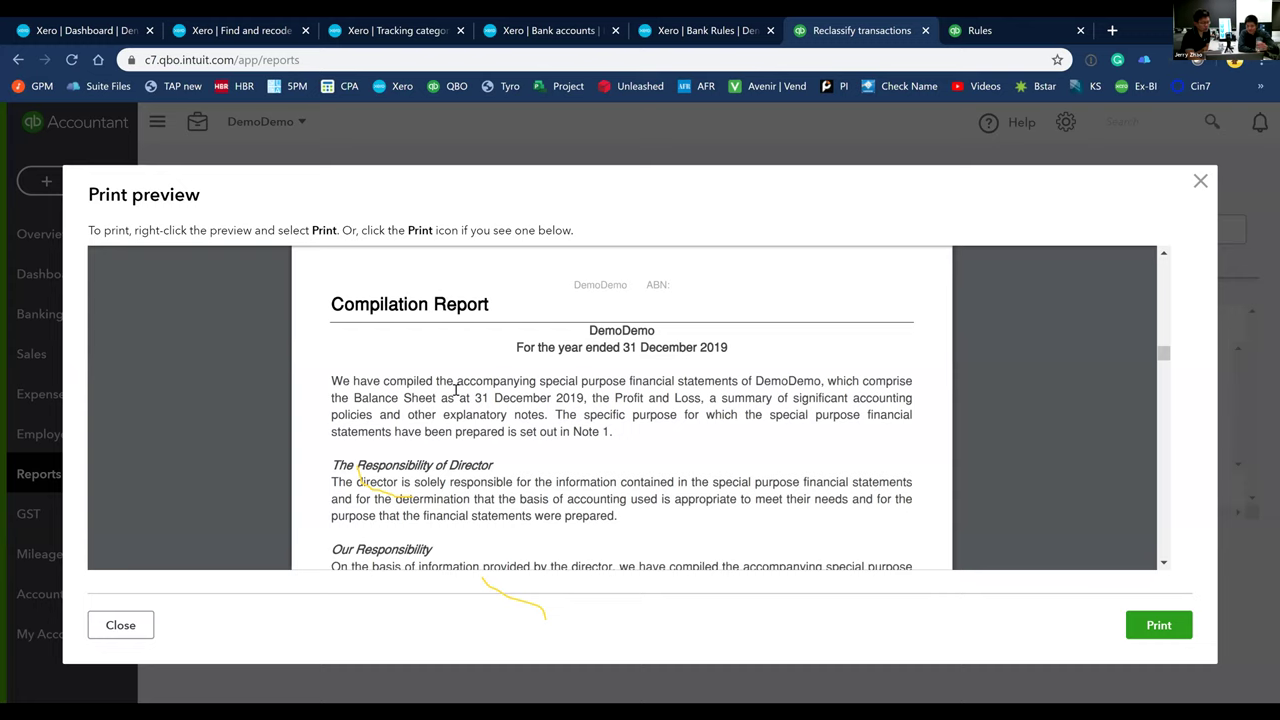
# Read through the Compilation Report, from its opening statement to the firm and partner sign-off details
pyautogui.moveTo(378, 364)
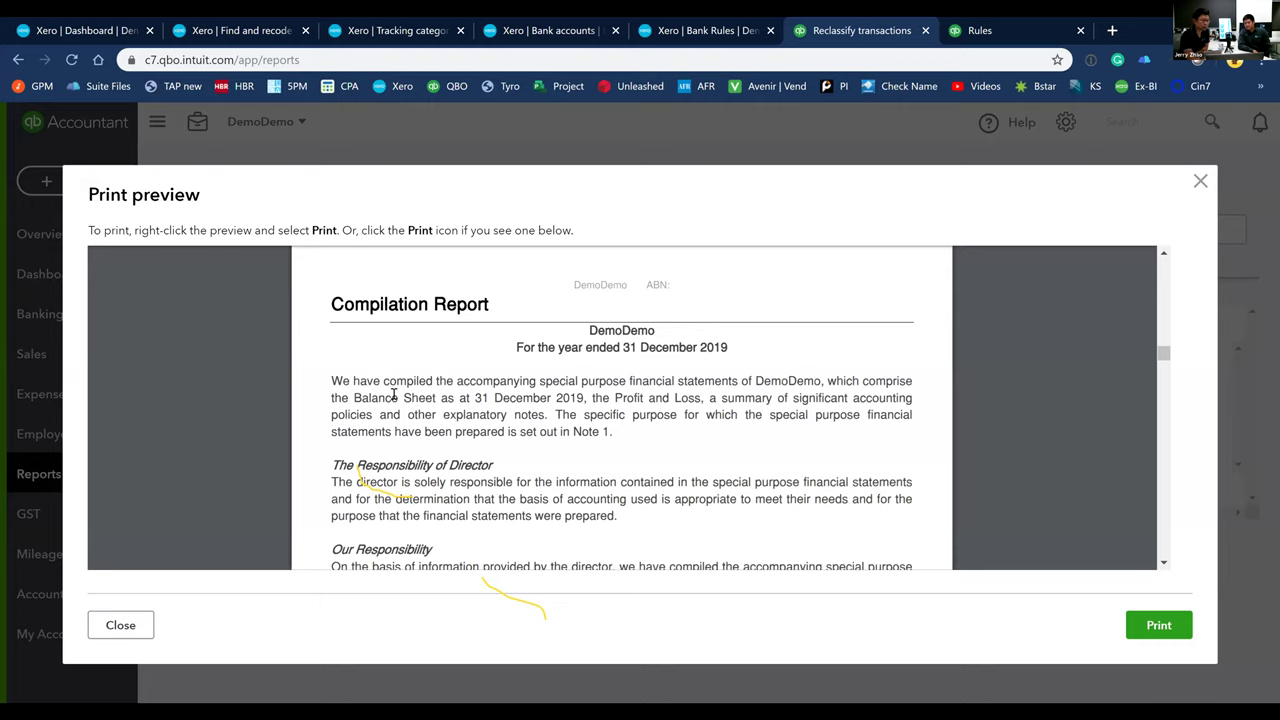
pyautogui.scroll(-1, 394, 395)
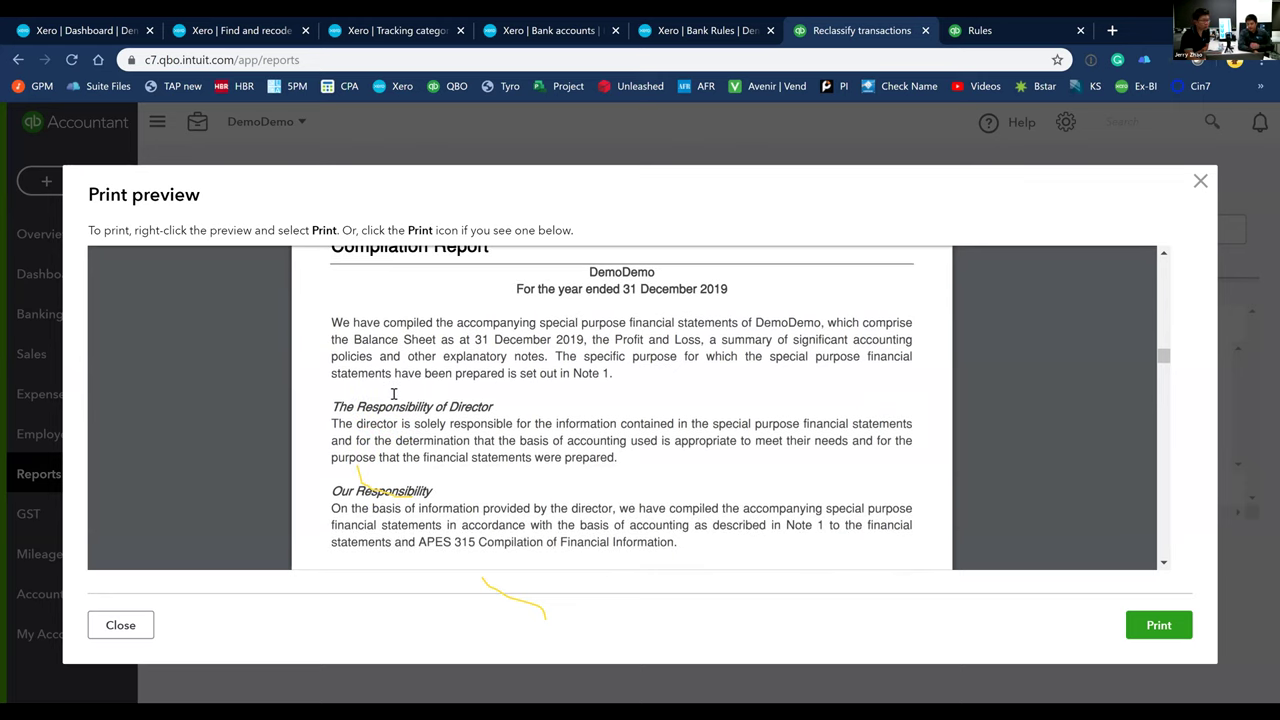
pyautogui.scroll(-1, 394, 395)
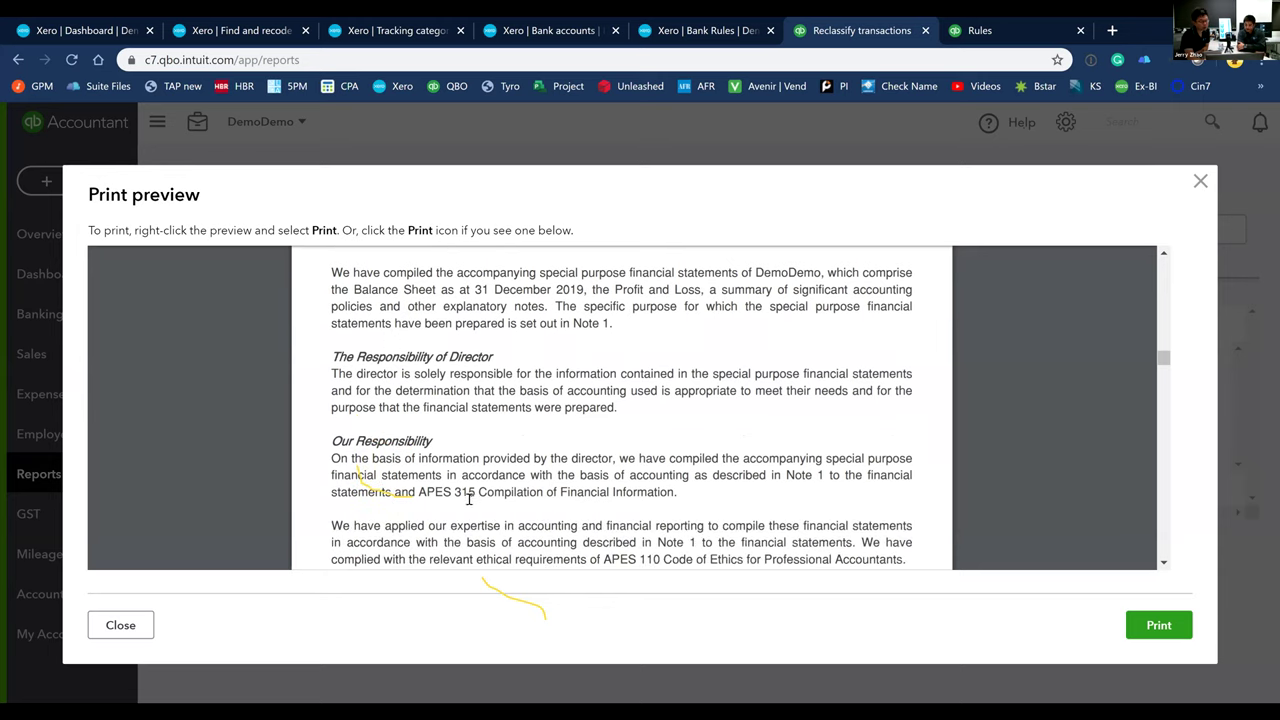
pyautogui.scroll(-2, 469, 498)
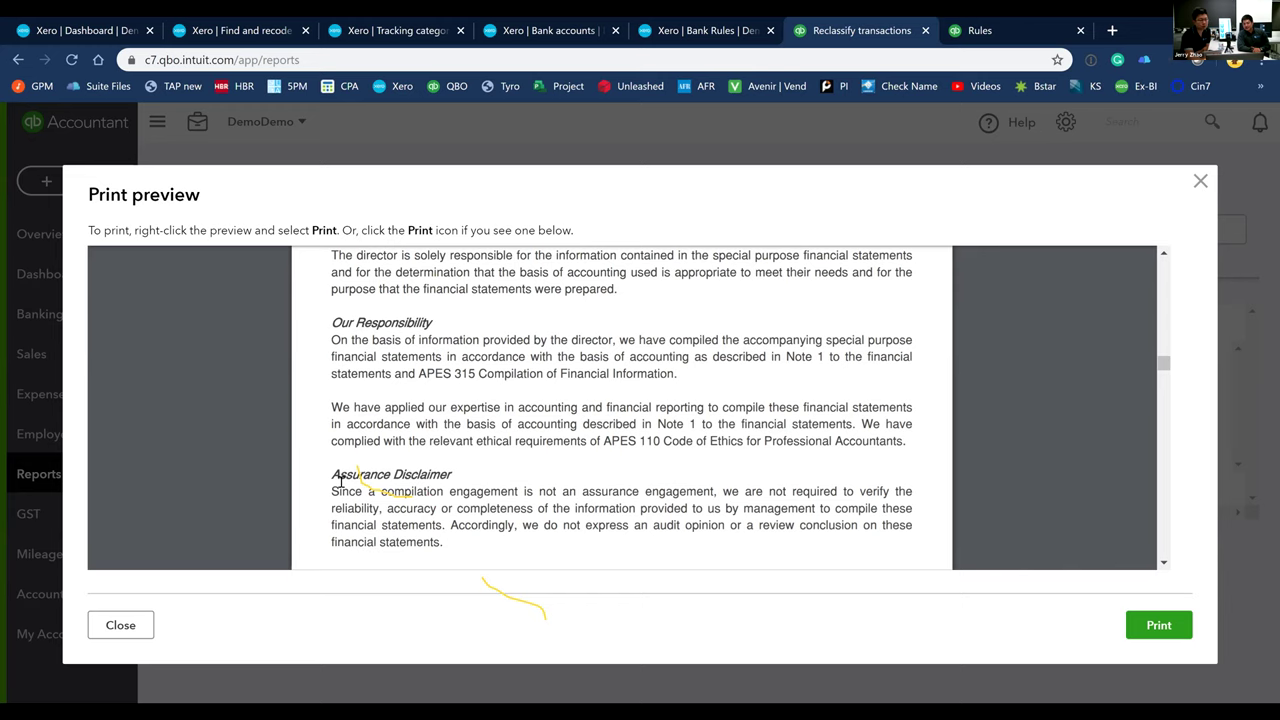
pyautogui.scroll(-1, 340, 481)
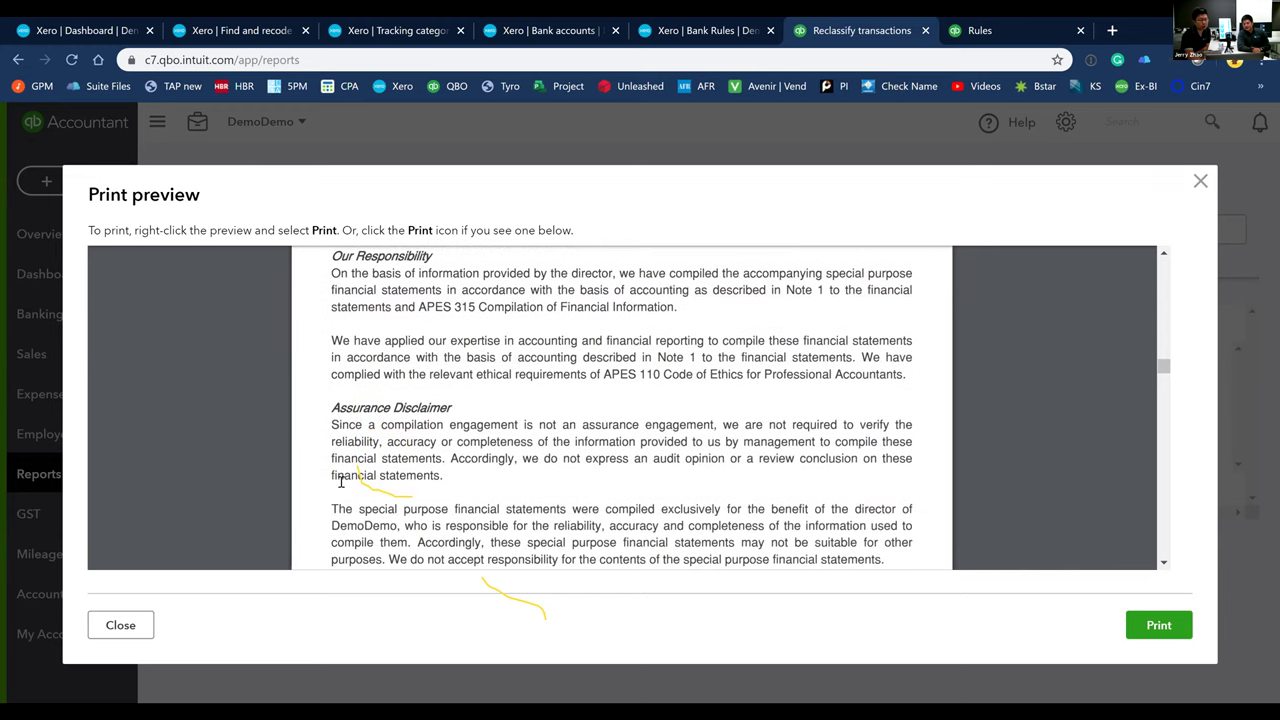
pyautogui.scroll(-2, 340, 481)
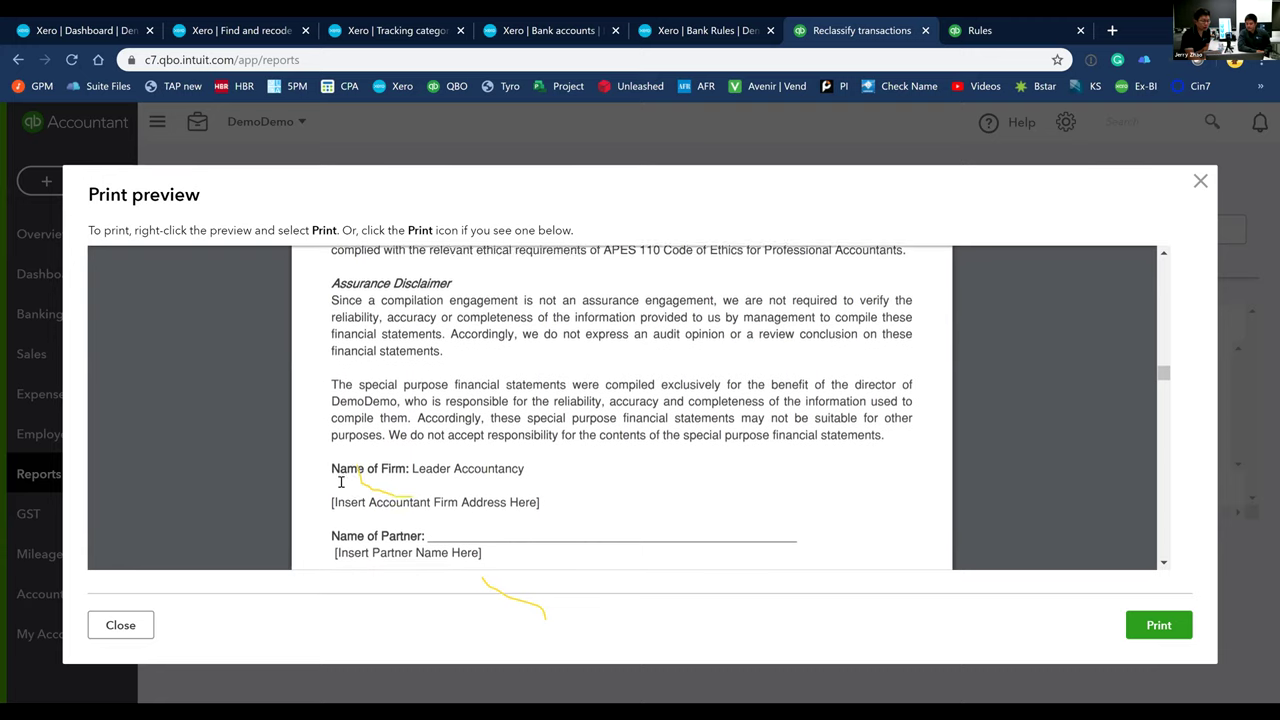
pyautogui.scroll(-1, 286, 260)
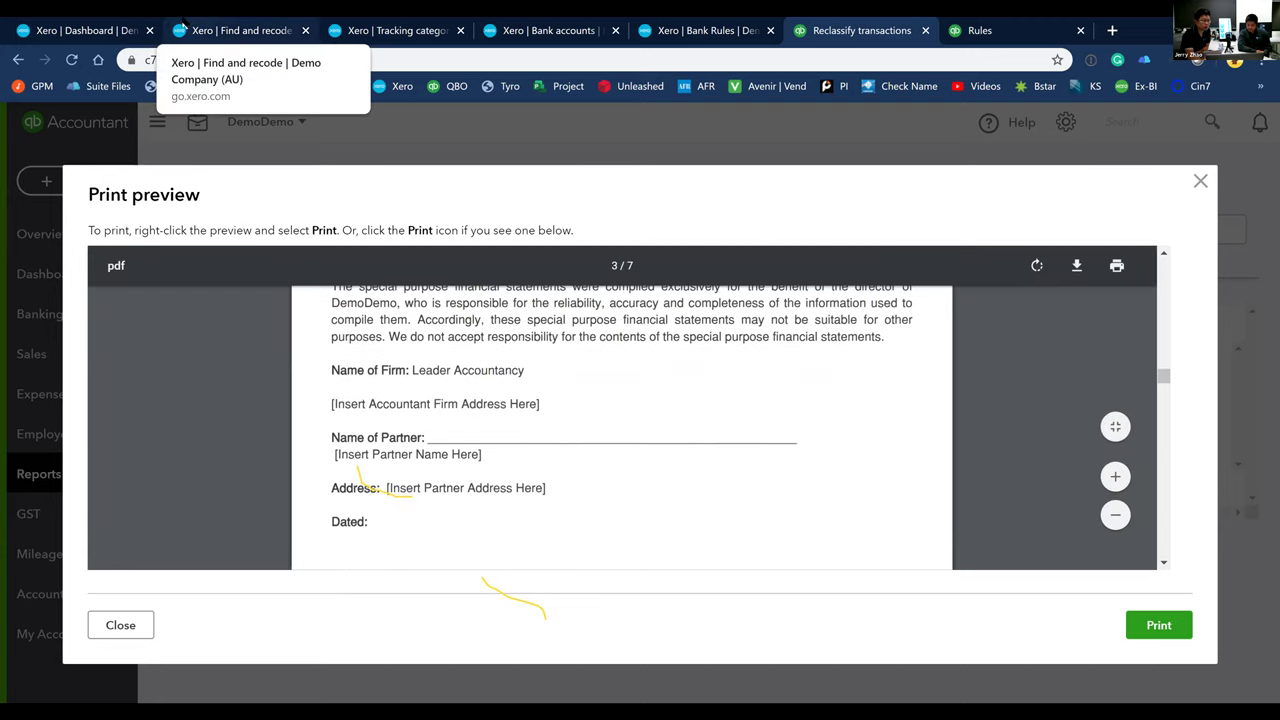
# Switch to Xero, open My Xero from Demo Company (AU), and go to the practice's report templates
pyautogui.click(140, 22)
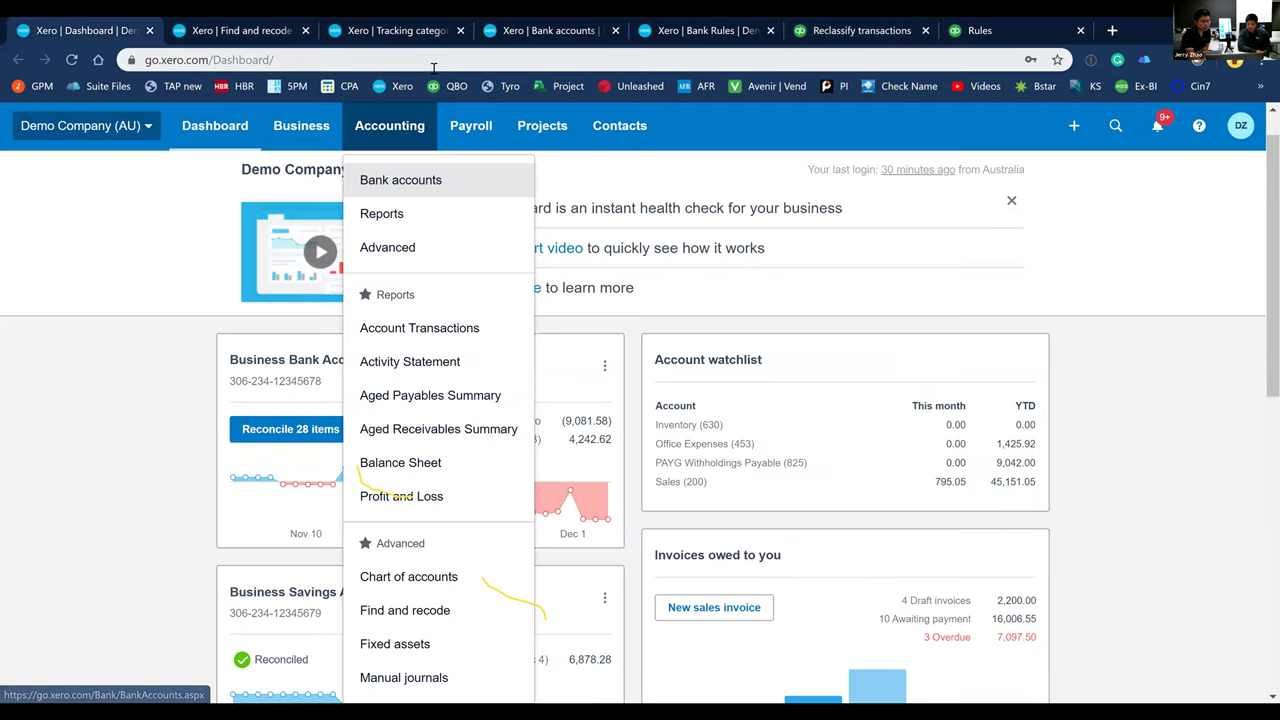
pyautogui.click(118, 128)
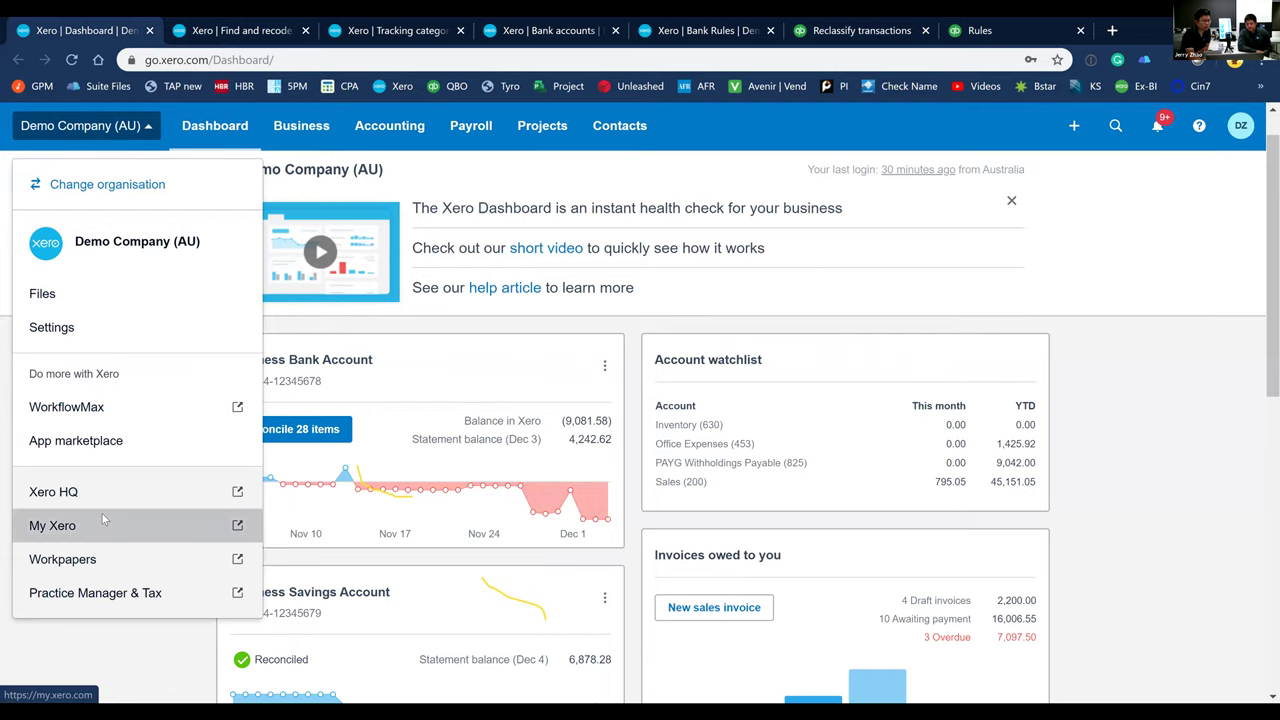
pyautogui.click(102, 516)
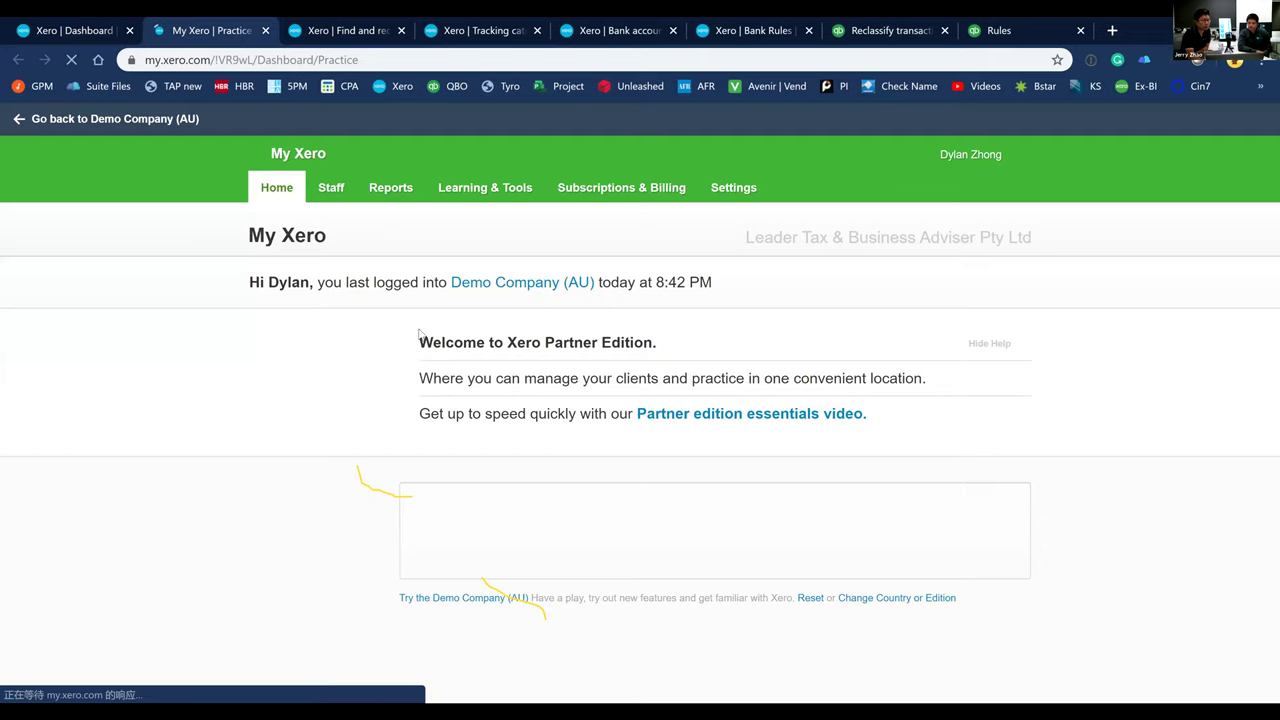
pyautogui.click(395, 193)
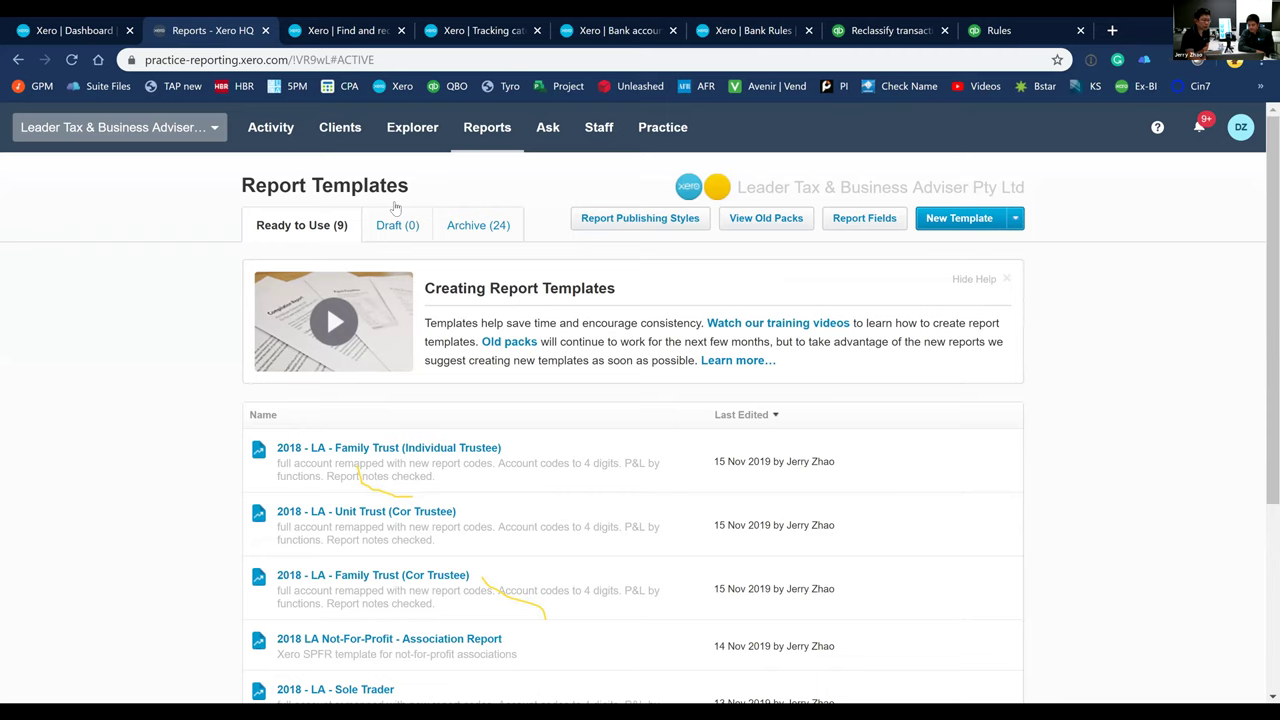
# Look through the ready-to-use report templates, and return to the Demo Company (AU) dashboard
pyautogui.scroll(-3, 366, 435)
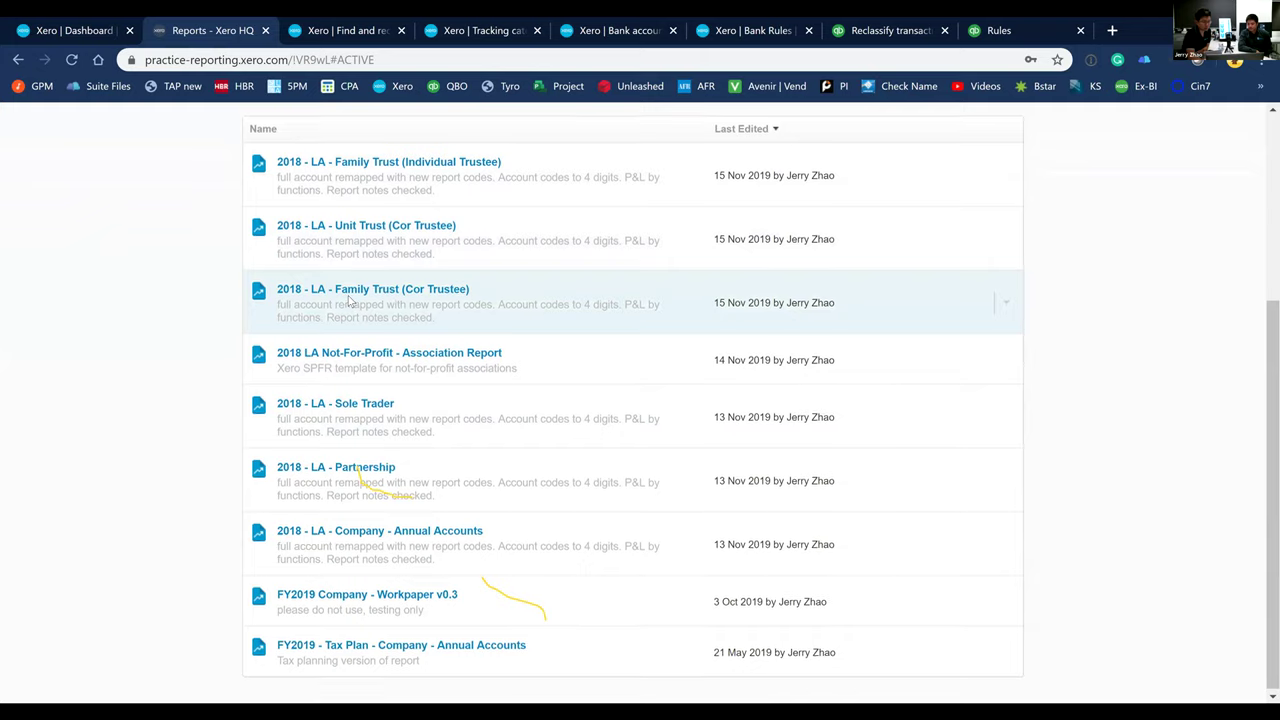
pyautogui.scroll(3, 272, 112)
pyautogui.scroll(1, 272, 112)
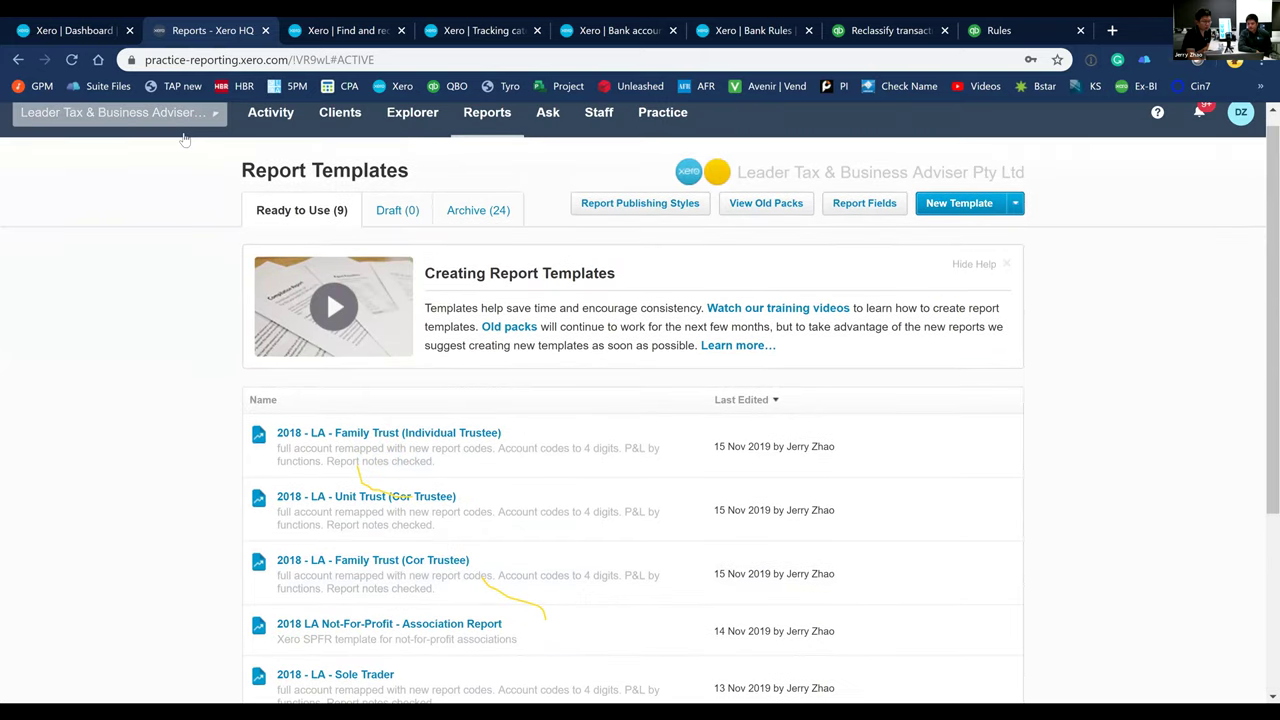
pyautogui.click(214, 113)
pyautogui.click(174, 287)
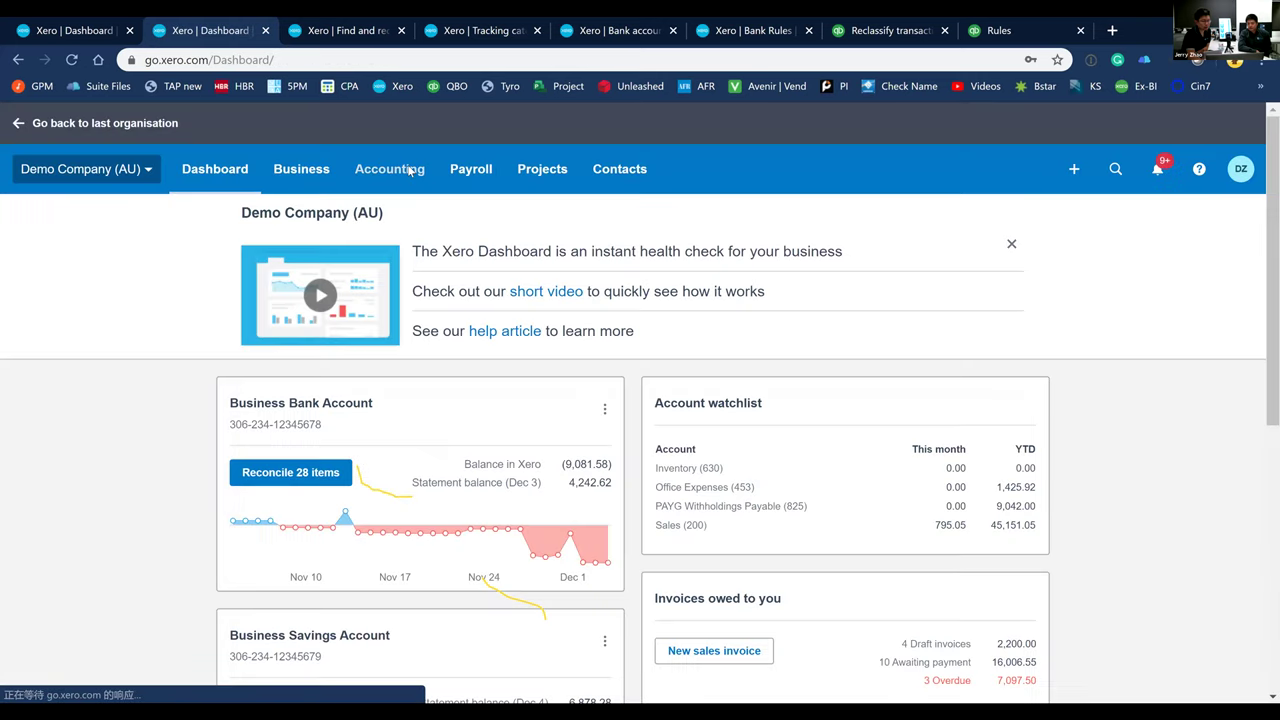
# Go to Demo Company (AU)'s Adviser reports and mark 2018 - LA - Company - Annual Accounts as a favourite
pyautogui.click(408, 172)
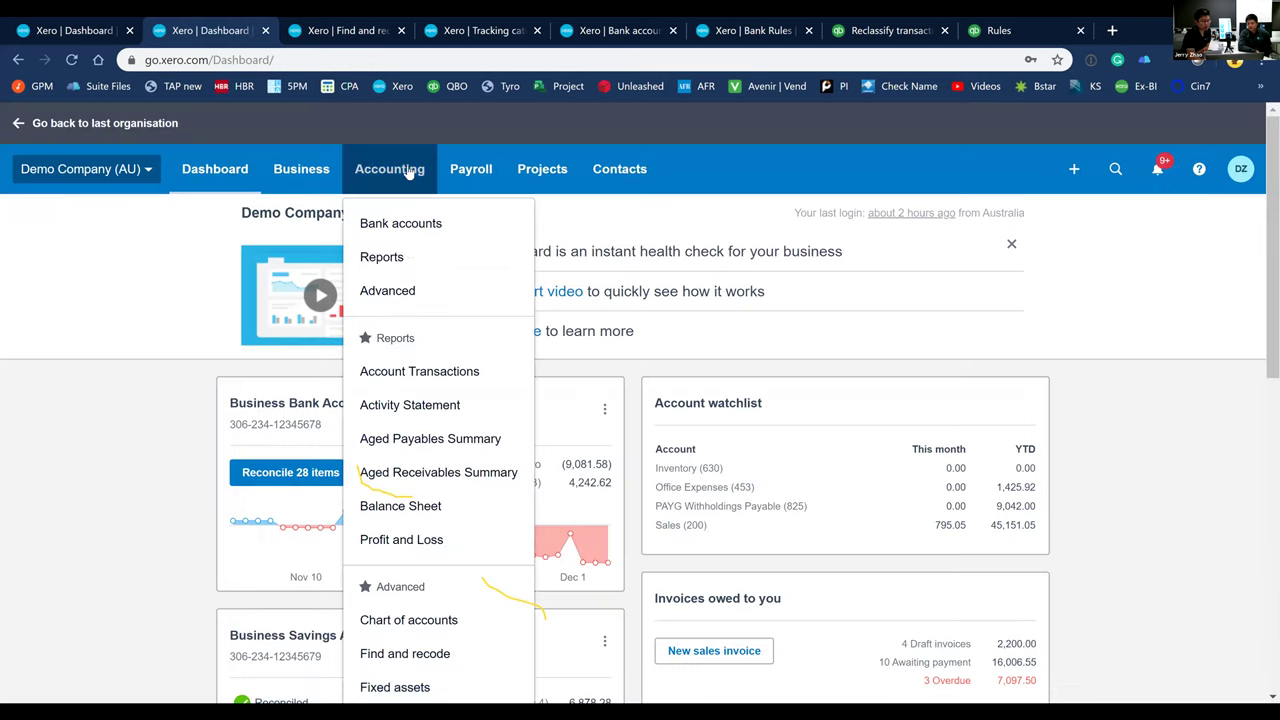
pyautogui.click(412, 265)
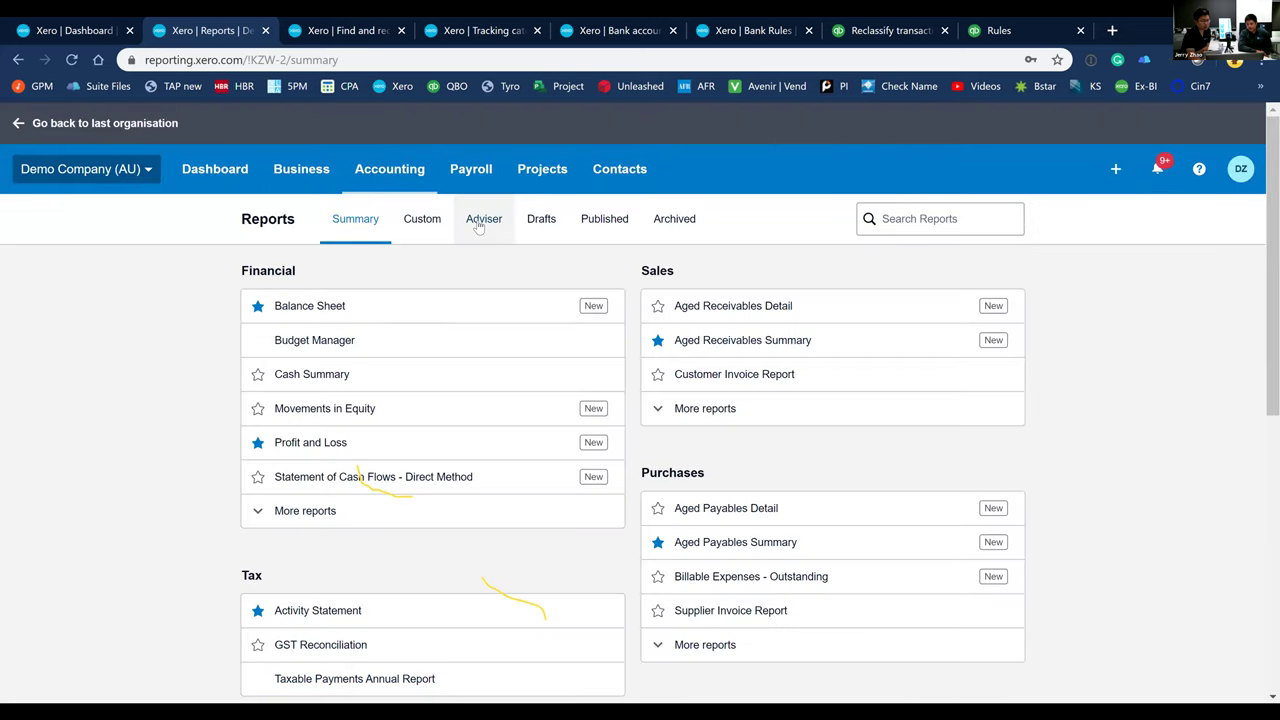
pyautogui.click(479, 224)
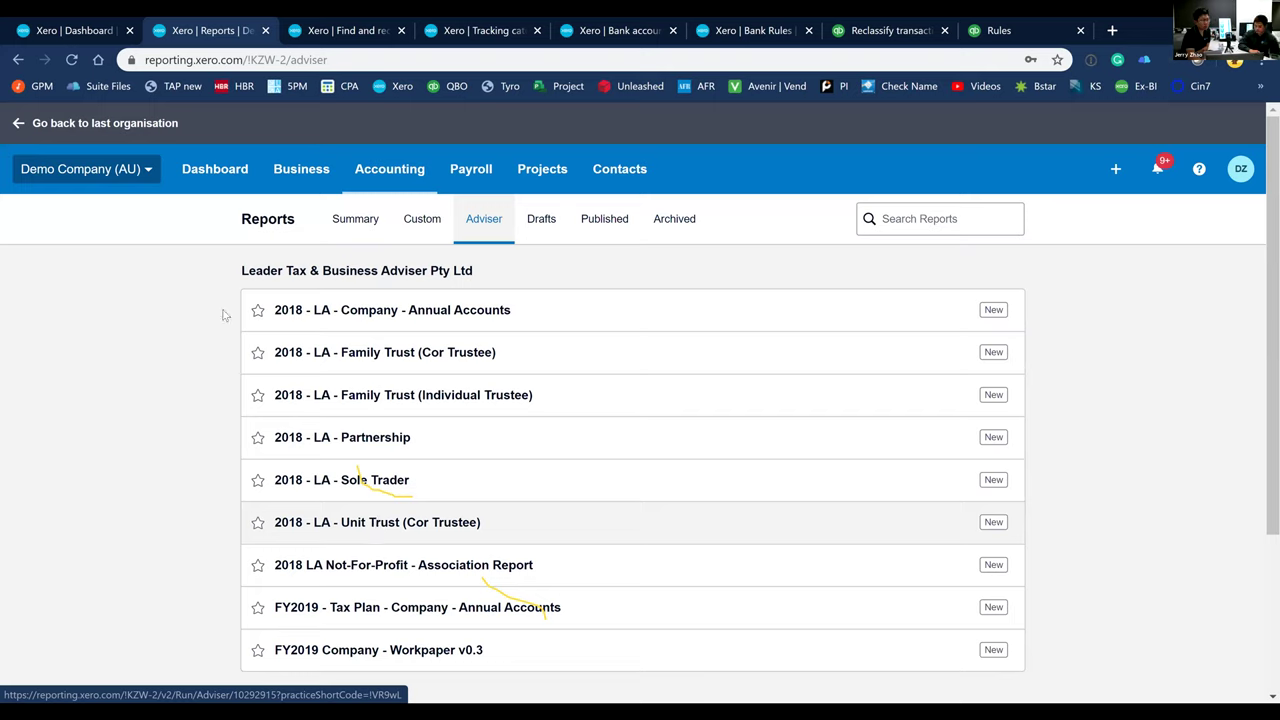
pyautogui.click(256, 312)
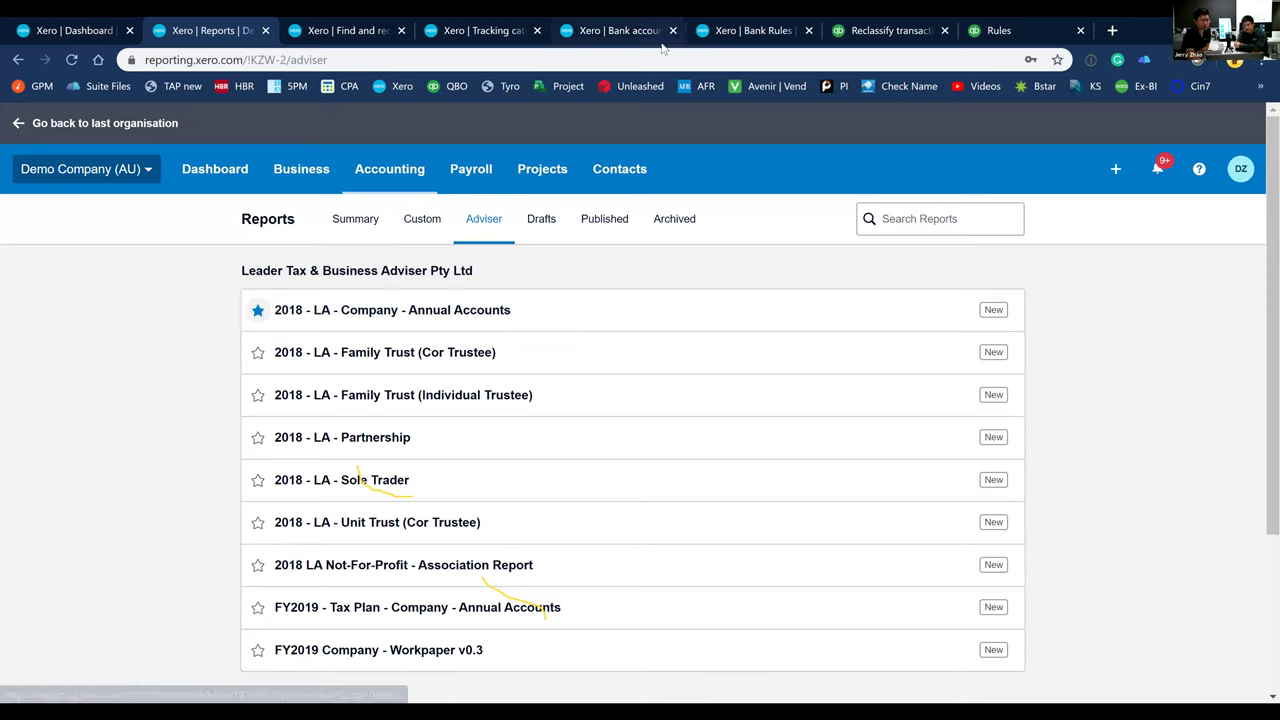
# Open the 2018 - LA - Company - Annual Accounts report and look through its list of contents
pyautogui.click(509, 324)
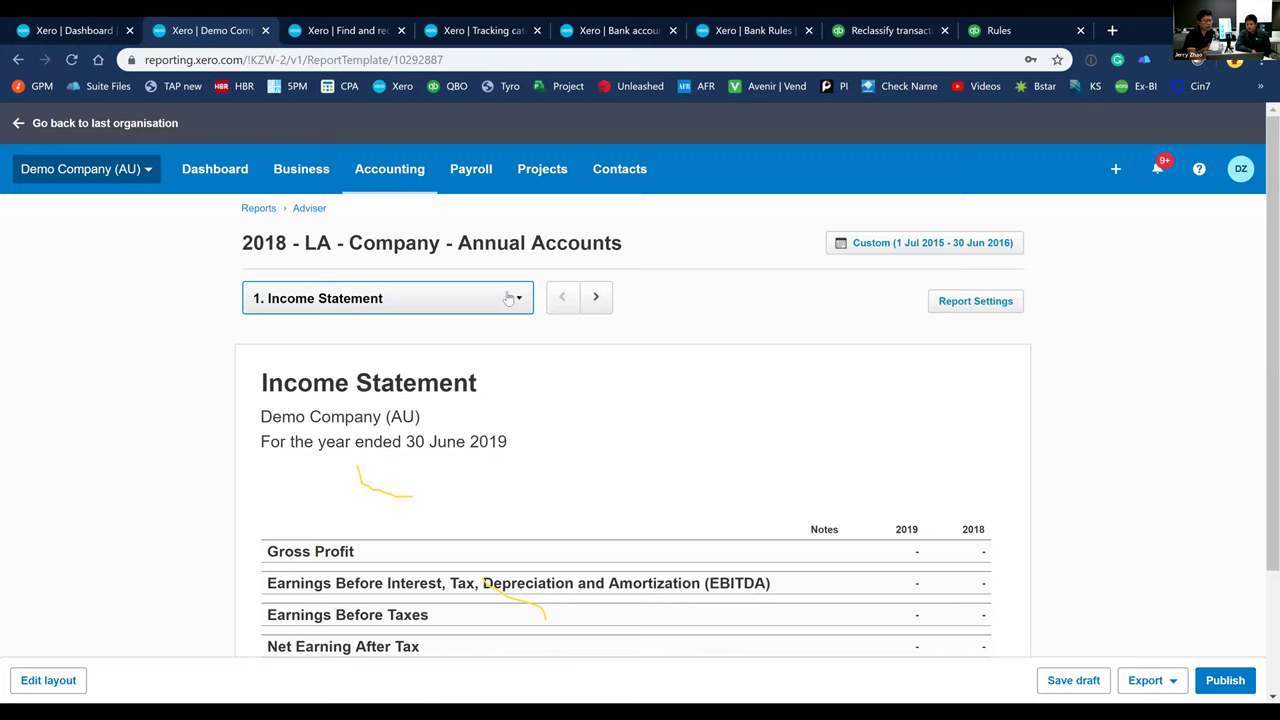
pyautogui.click(509, 298)
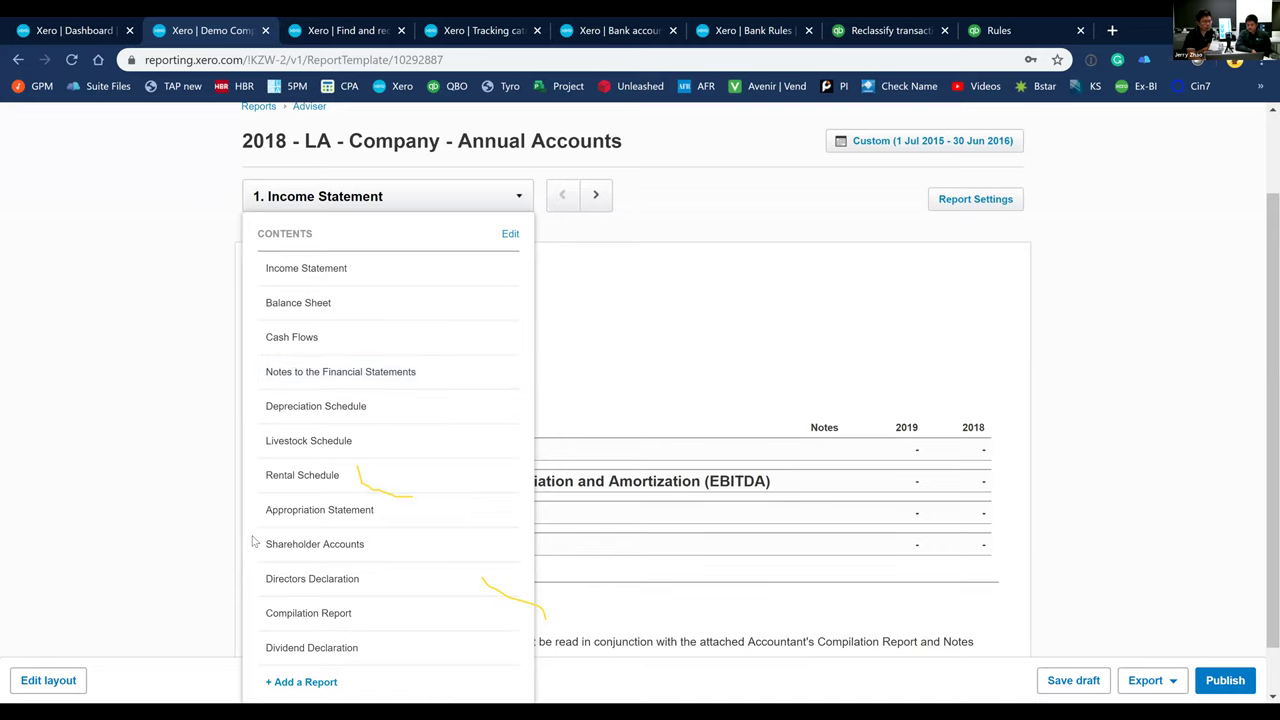
pyautogui.click(148, 555)
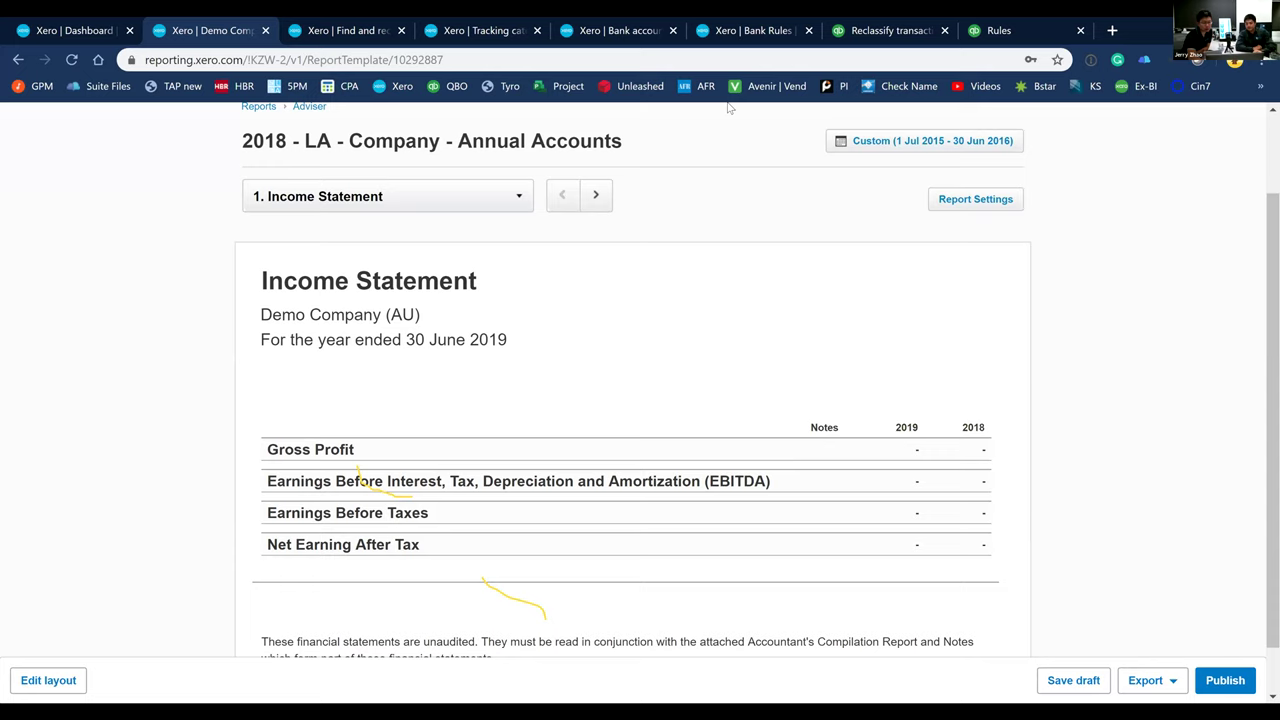
# Switch to QuickBooks Online and bring up the Advanced section of DemoDemo's Account and Settings
pyautogui.click(885, 30)
pyautogui.hotkey('ctrl', 'Tab')
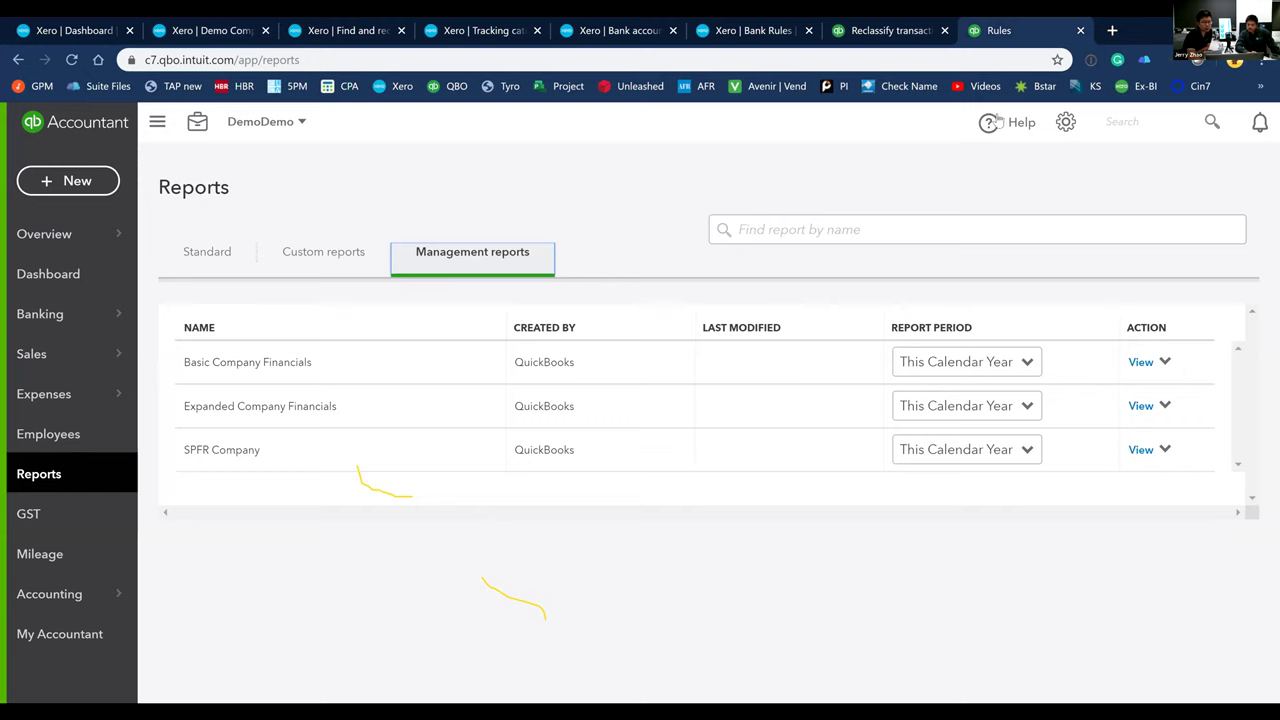
pyautogui.click(1067, 123)
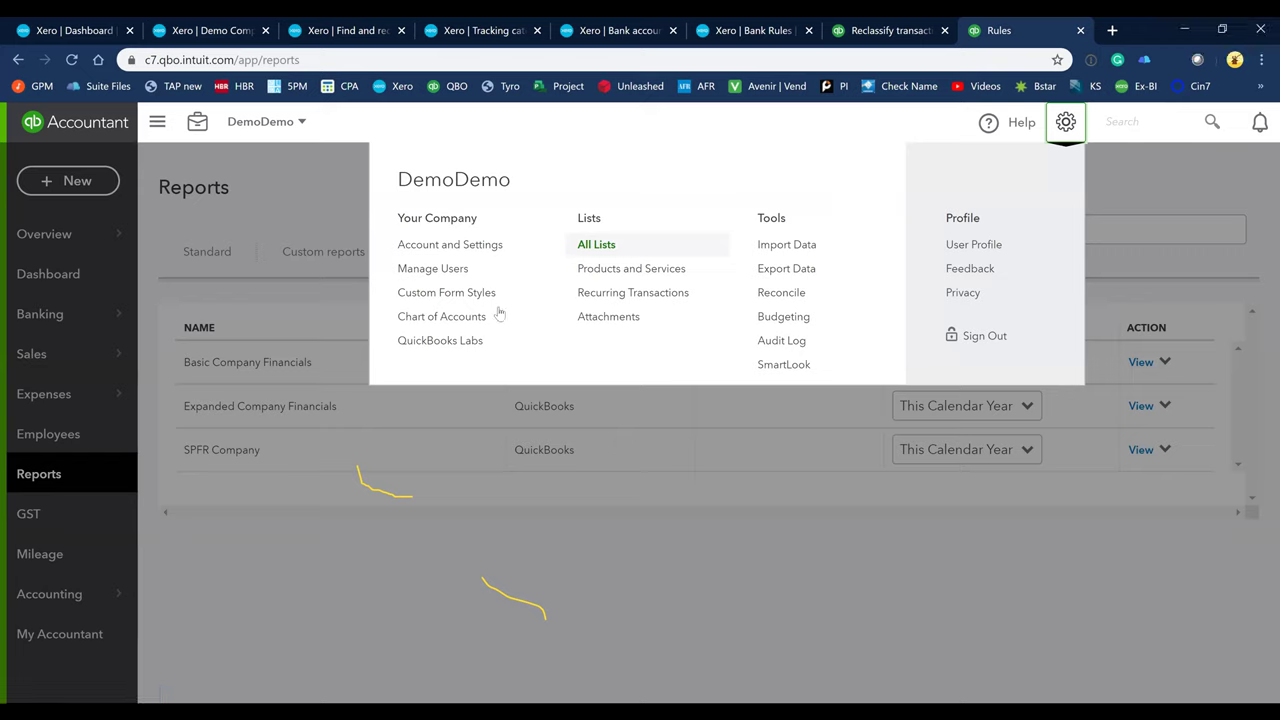
pyautogui.click(486, 246)
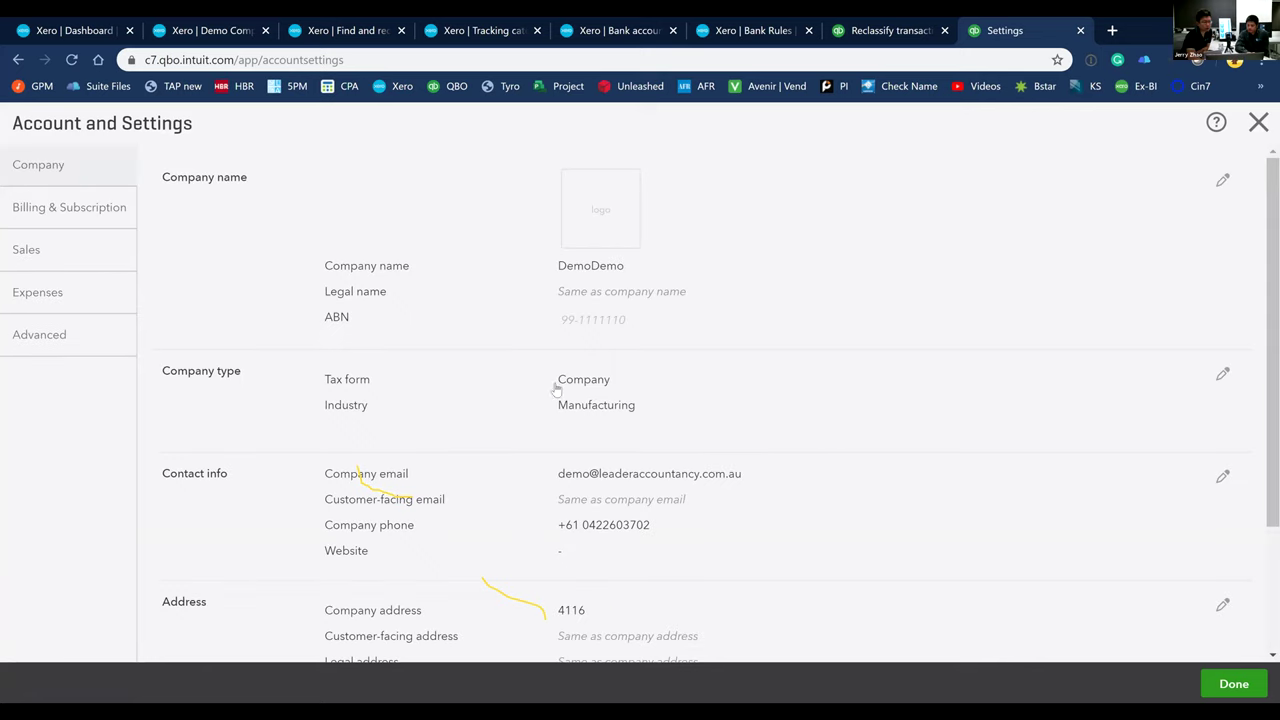
pyautogui.click(85, 336)
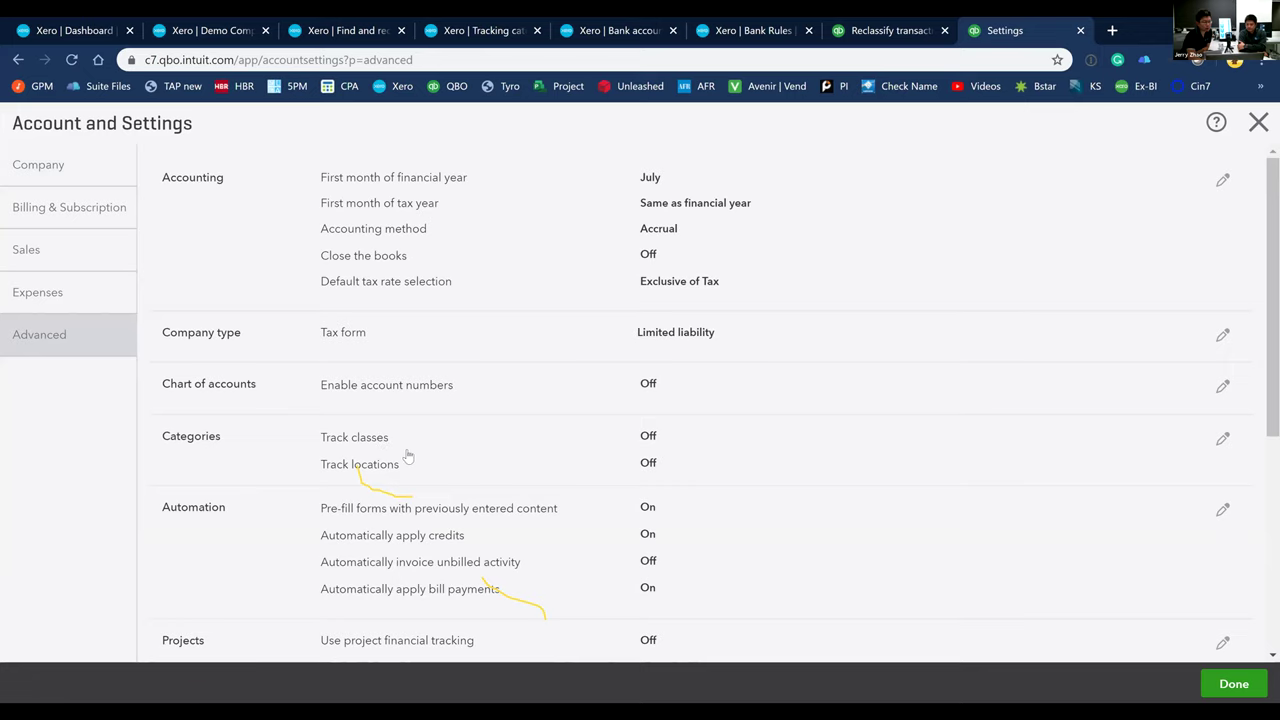
# Turn on Track classes with one class assigned to each row in transaction, save the change and close the settings
pyautogui.click(653, 448)
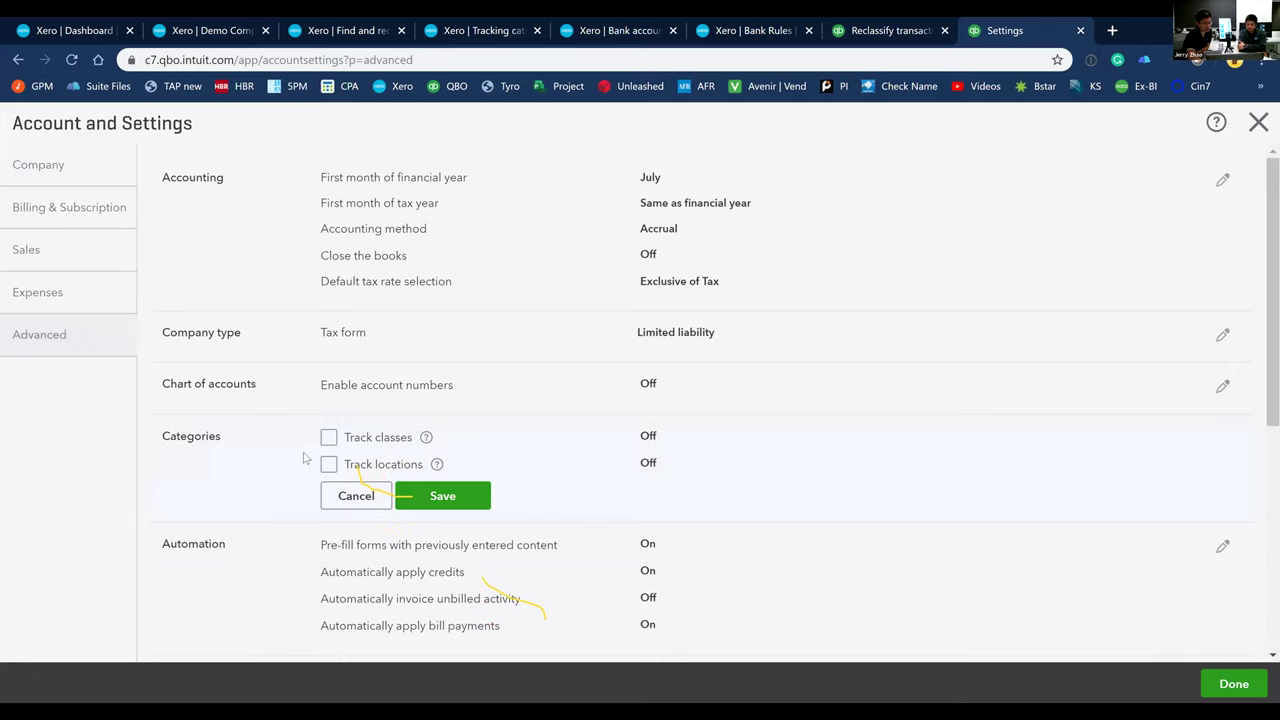
pyautogui.click(330, 445)
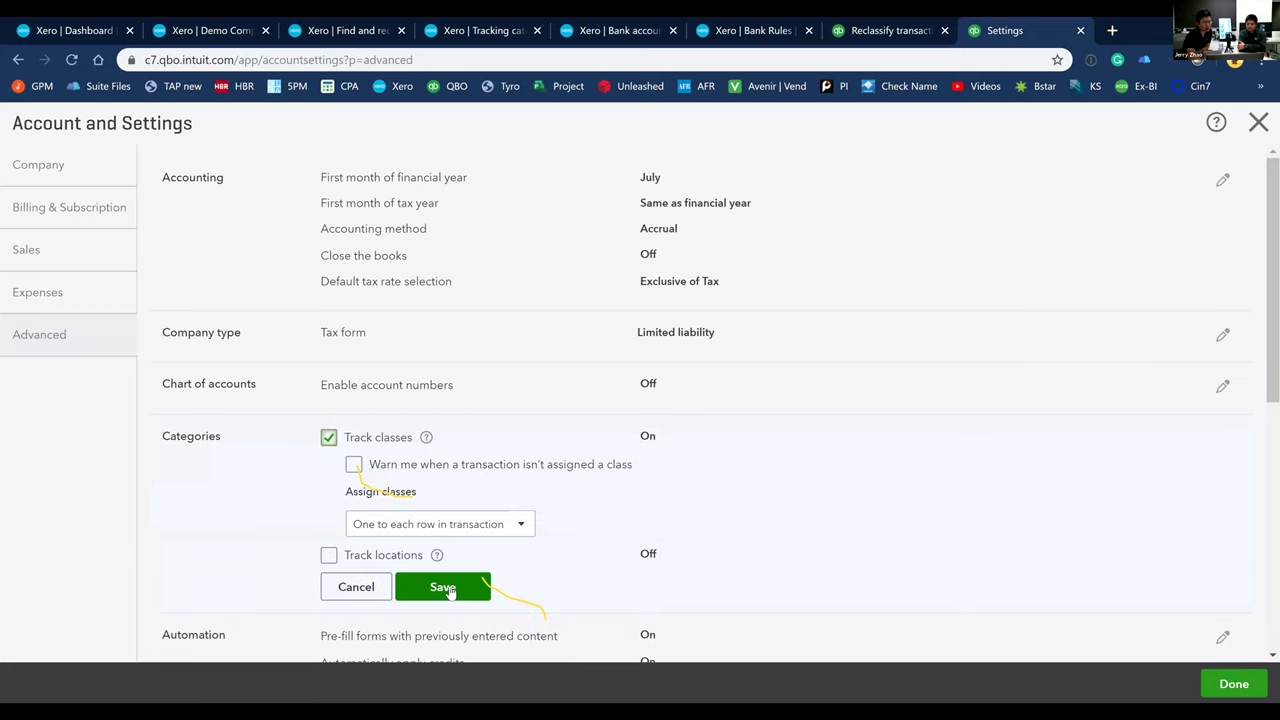
pyautogui.click(495, 533)
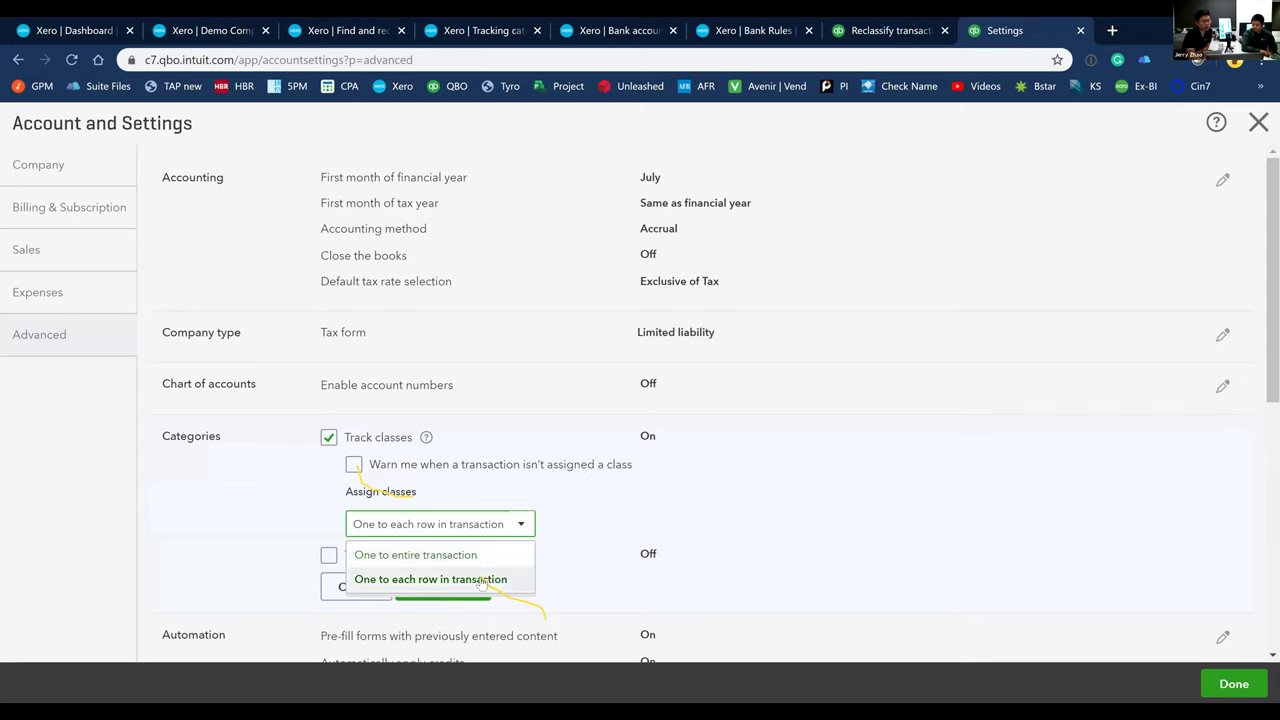
pyautogui.click(481, 580)
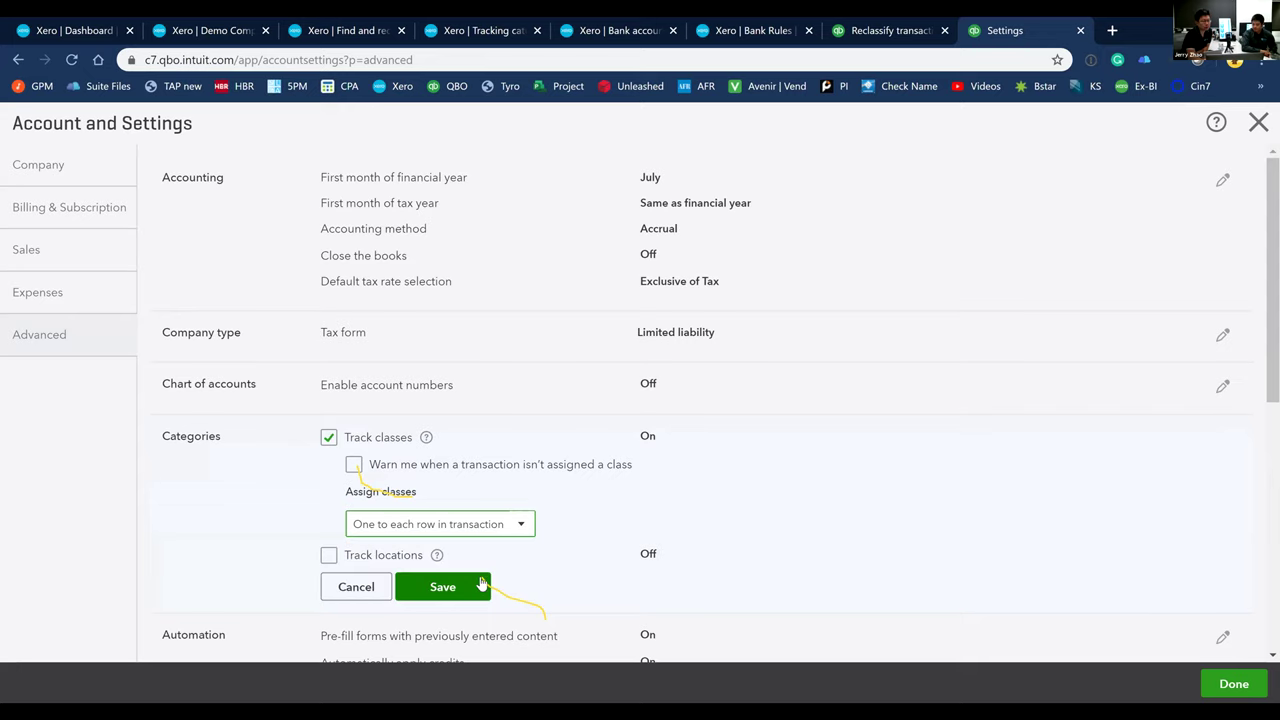
pyautogui.click(442, 586)
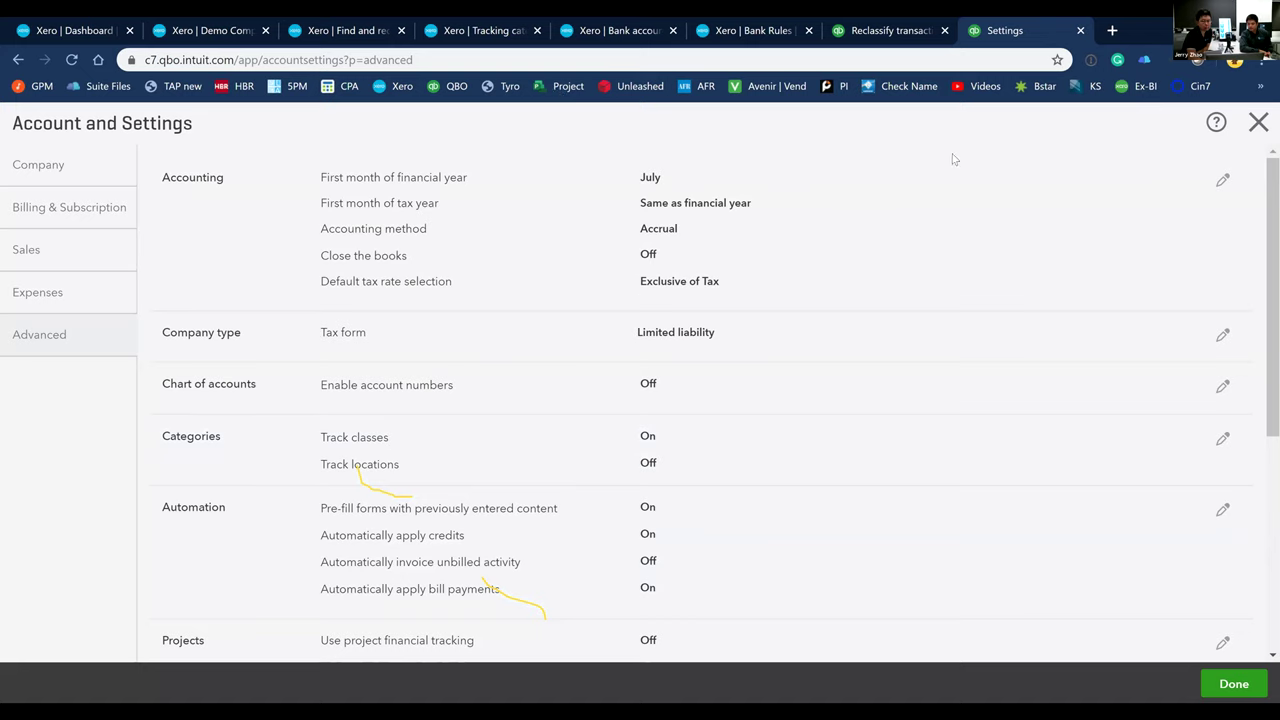
pyautogui.click(1259, 123)
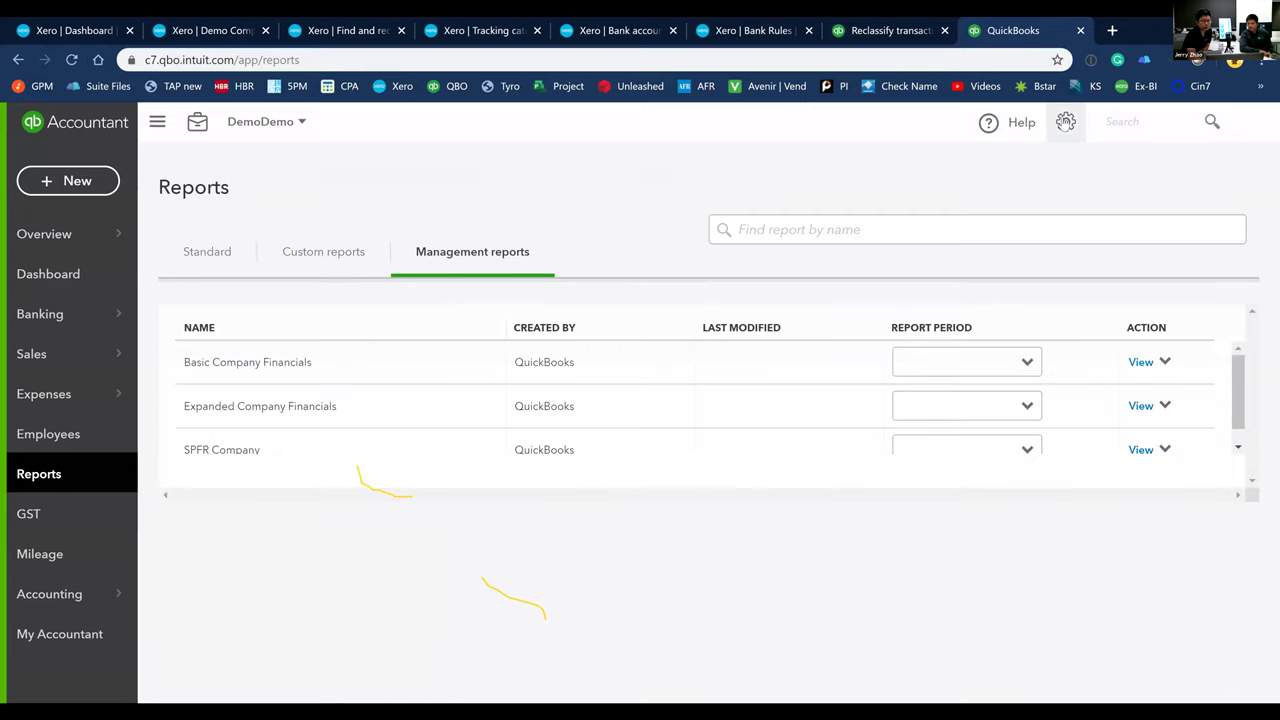
# View the Classes list of DemoDemo from the company's full set of lists
pyautogui.click(1065, 121)
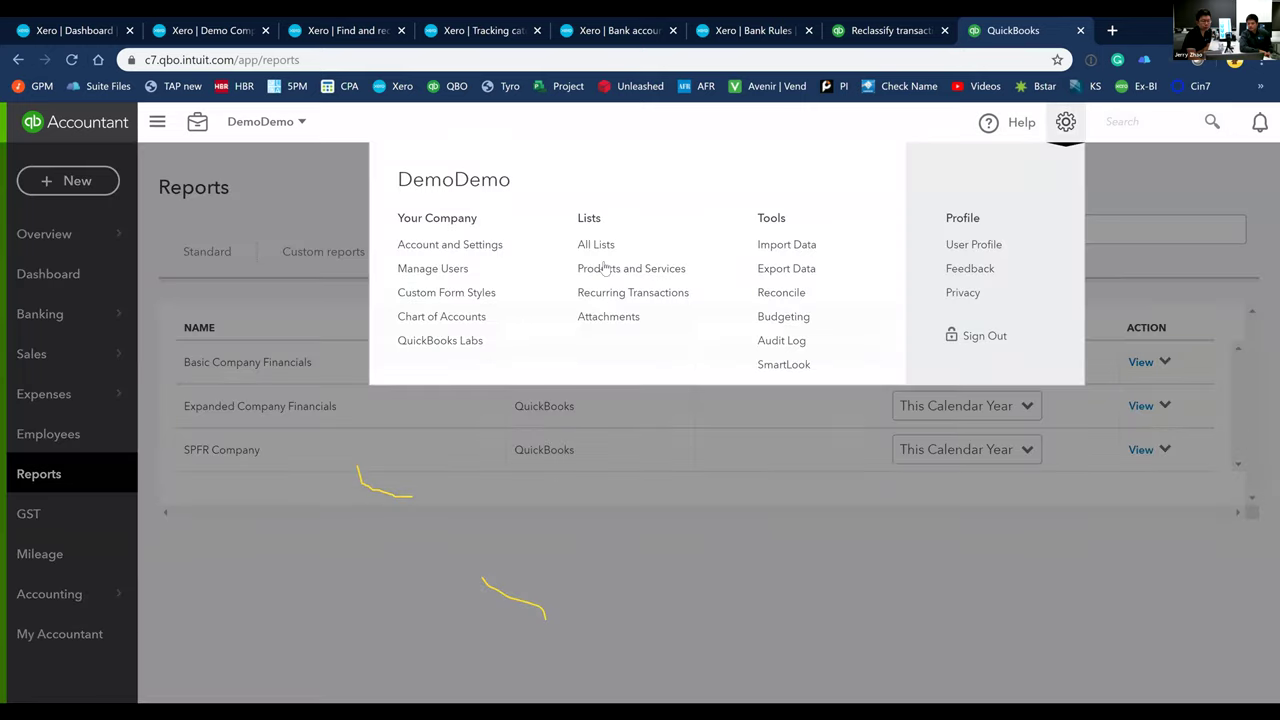
pyautogui.click(604, 246)
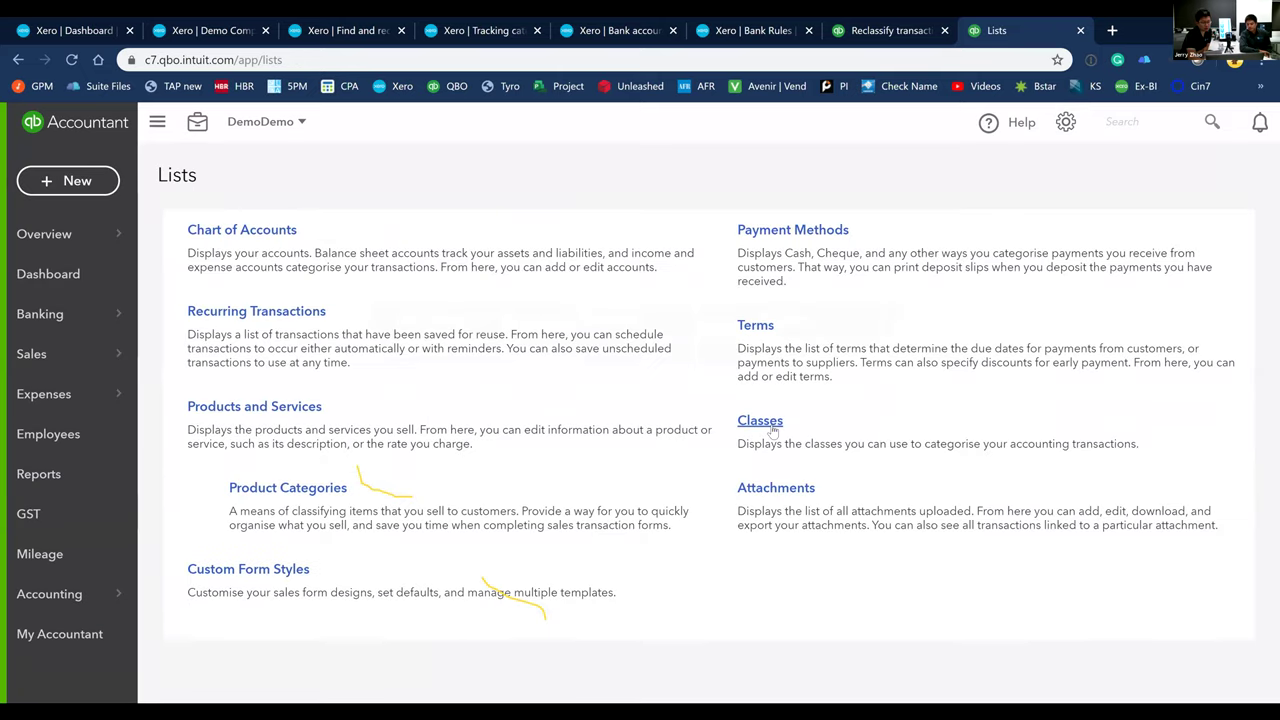
pyautogui.click(768, 424)
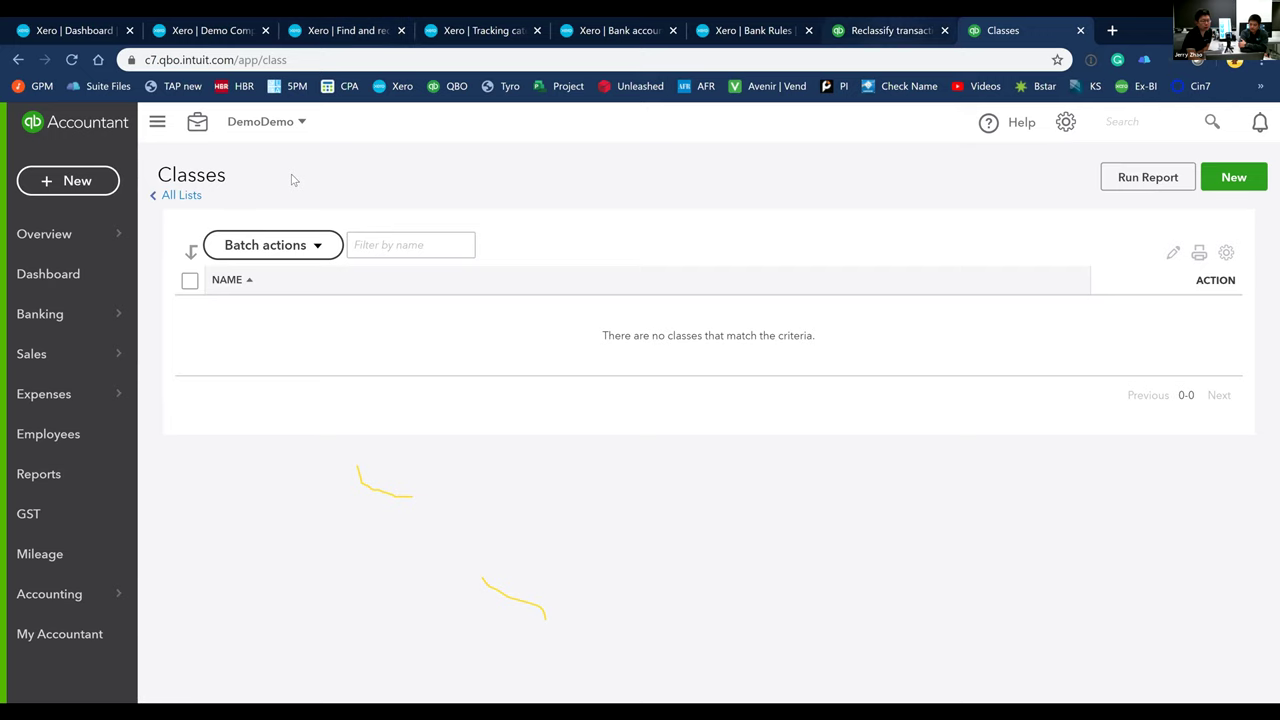
pyautogui.hotkey('ctrl', 'shift', 'Tab')
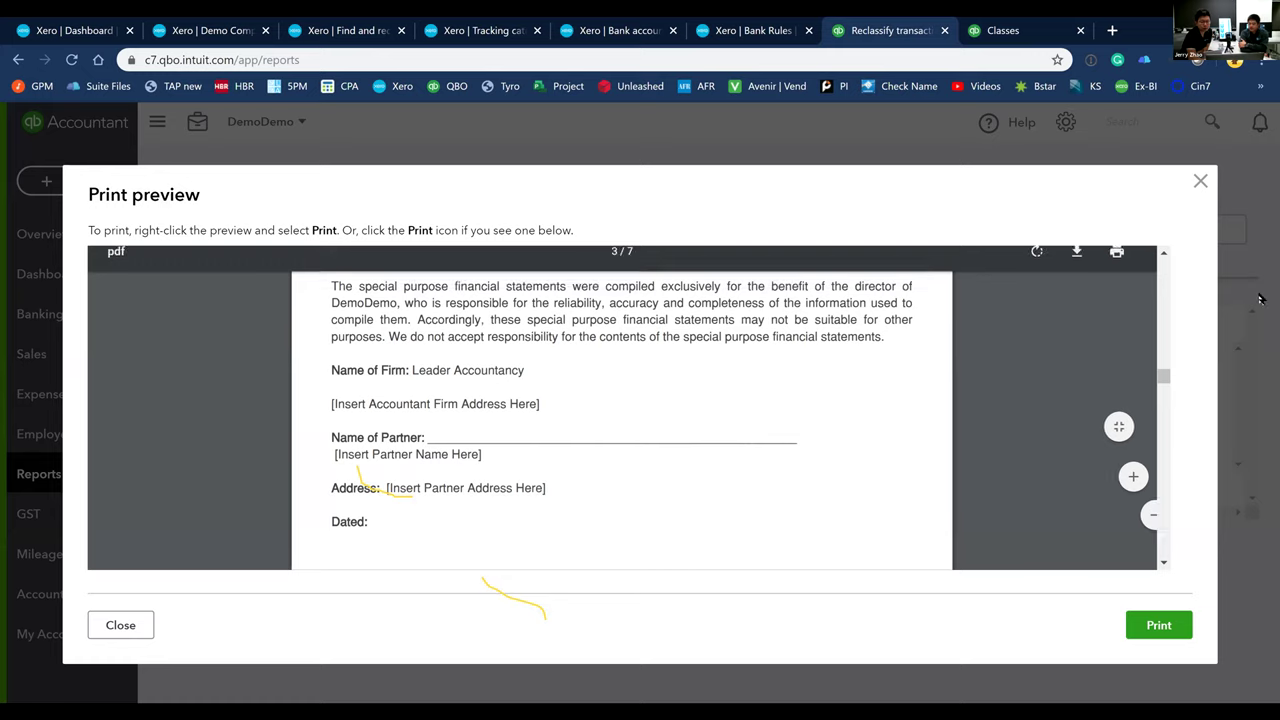
pyautogui.click(1010, 34)
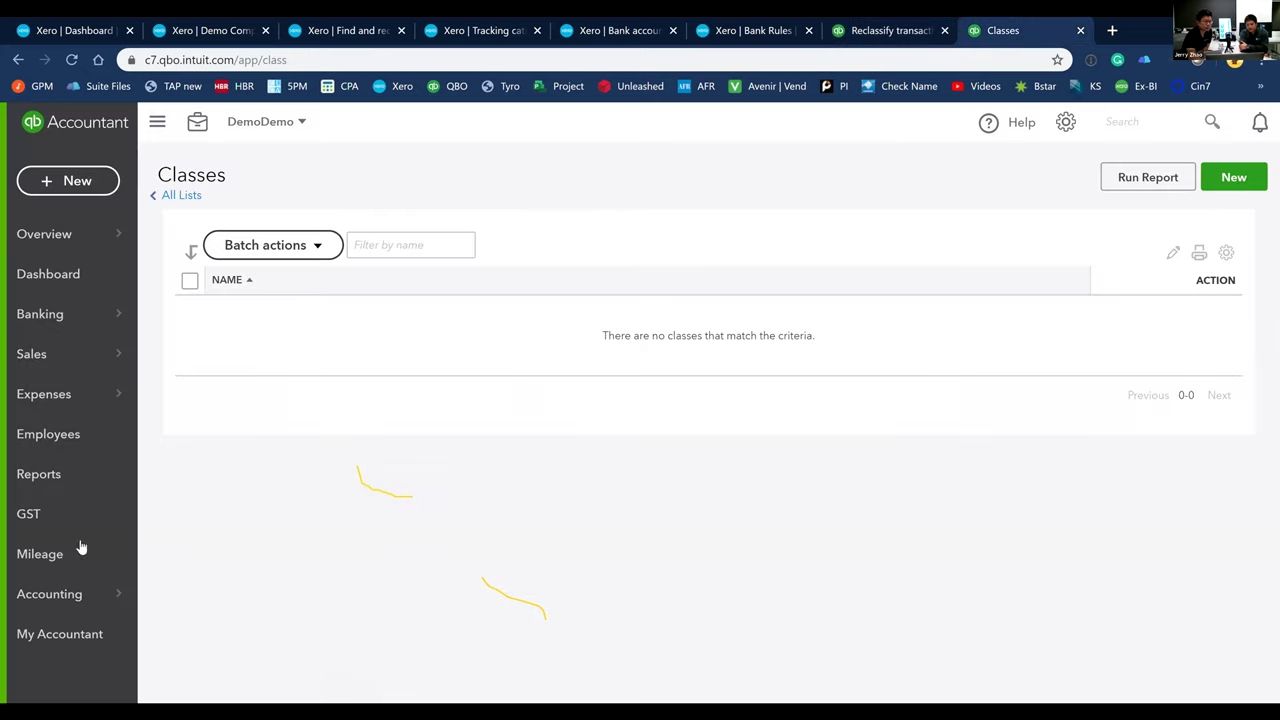
# Find the Profit and Loss by Class report among DemoDemo's standard reports and open it
pyautogui.click(40, 474)
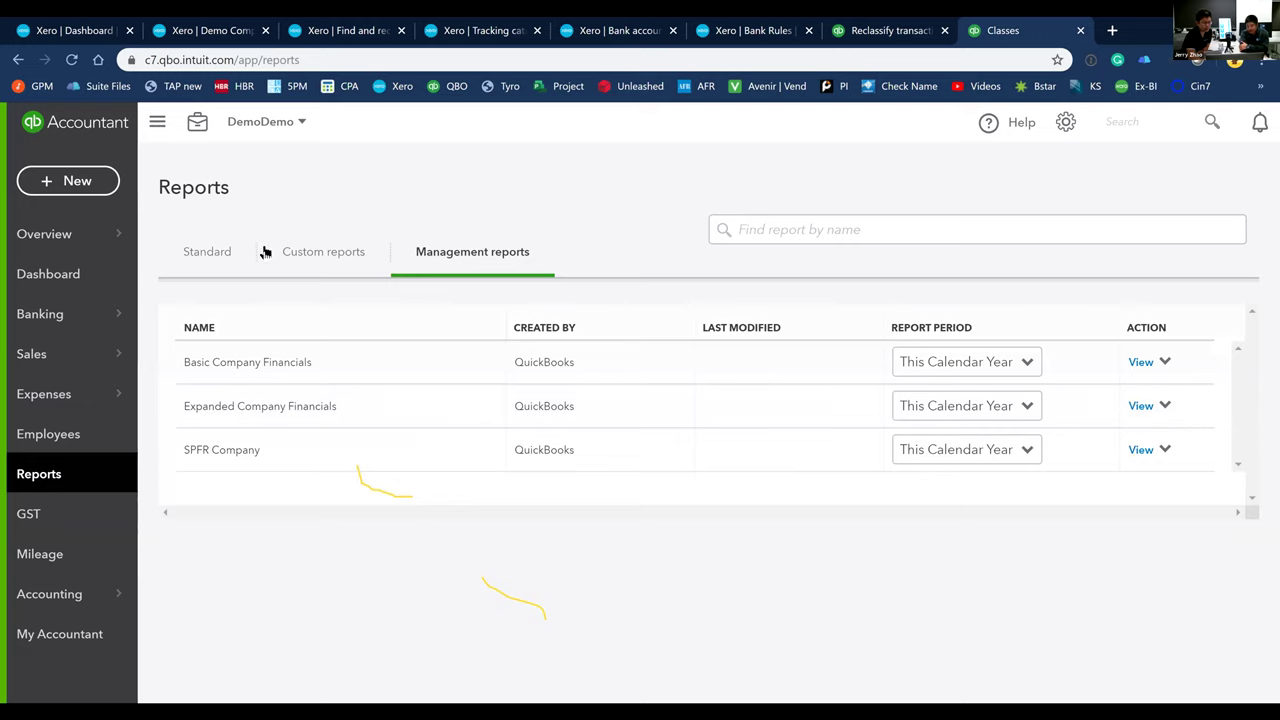
pyautogui.click(224, 248)
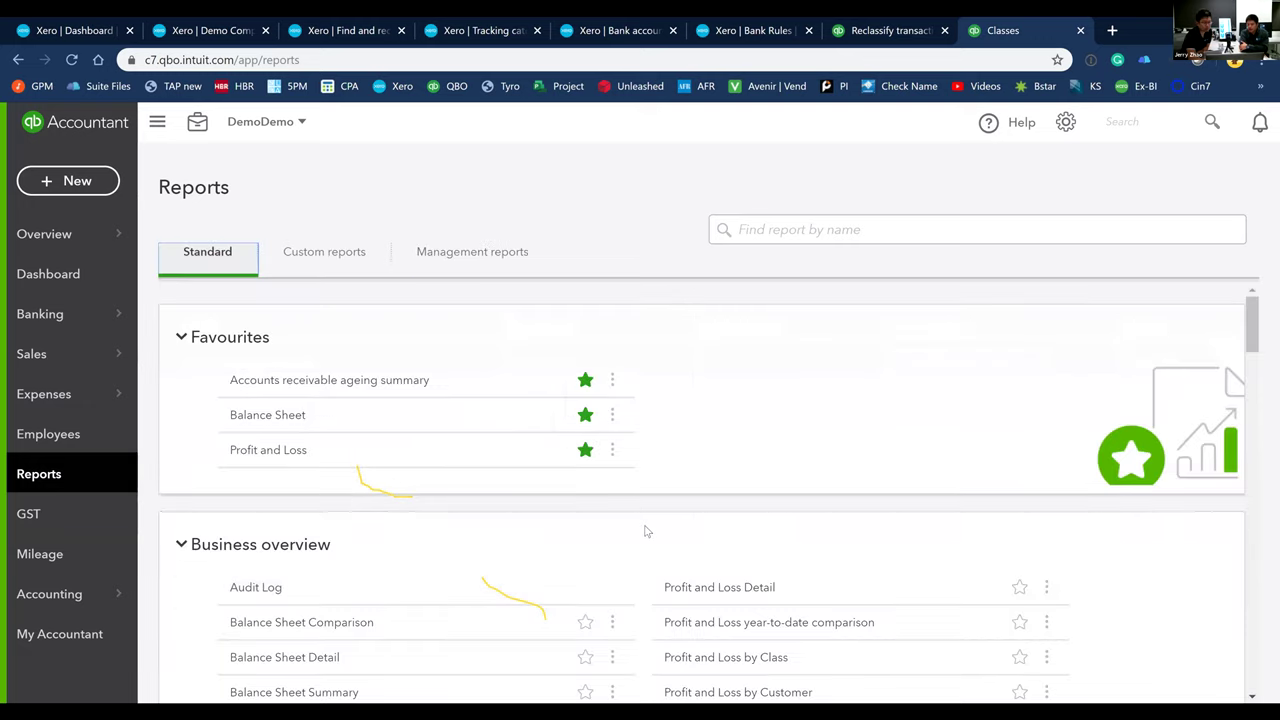
pyautogui.scroll(-3, 646, 531)
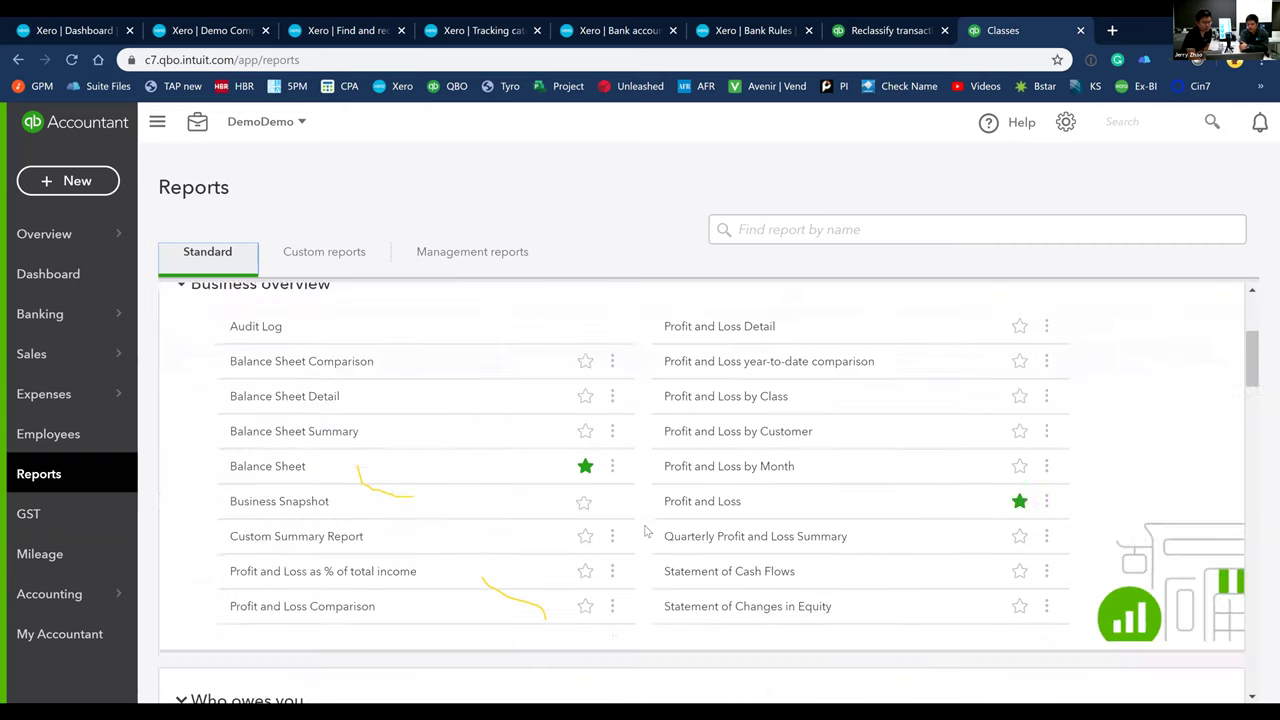
pyautogui.click(758, 396)
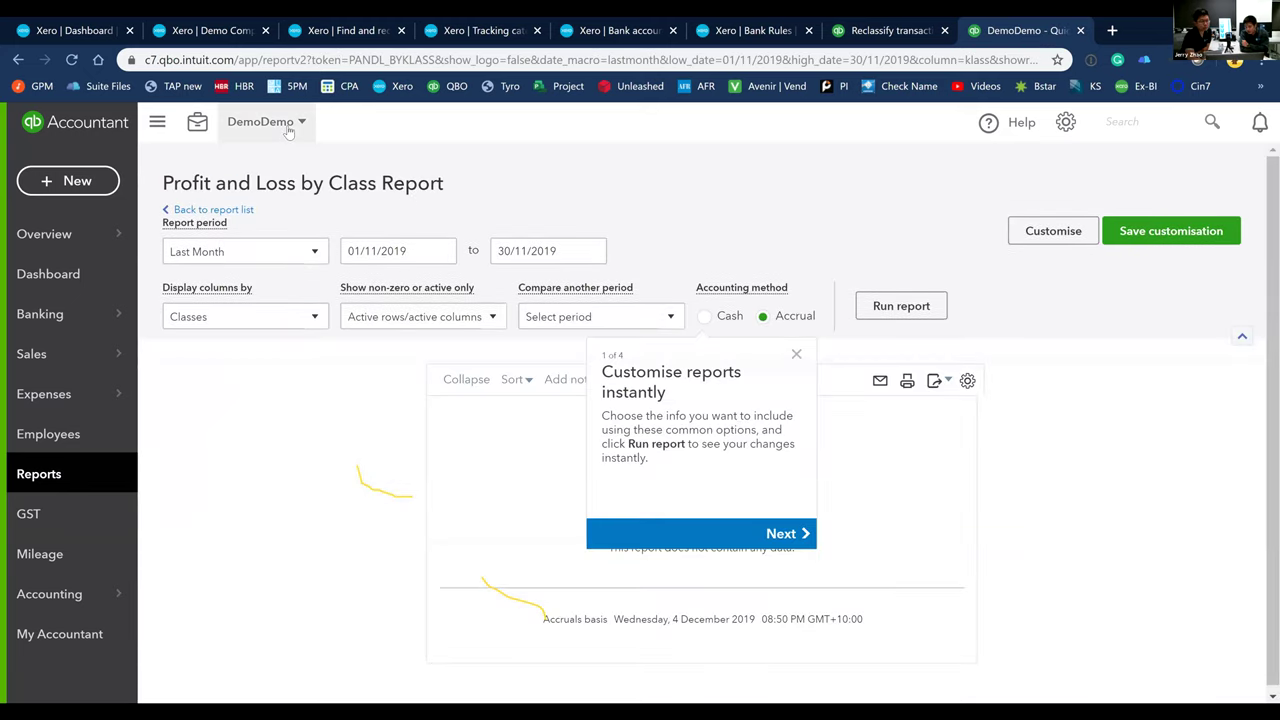
# Return to the practice's client list and open the QuickBooks sample company, agreeing to be signed out of the current firm
pyautogui.click(288, 132)
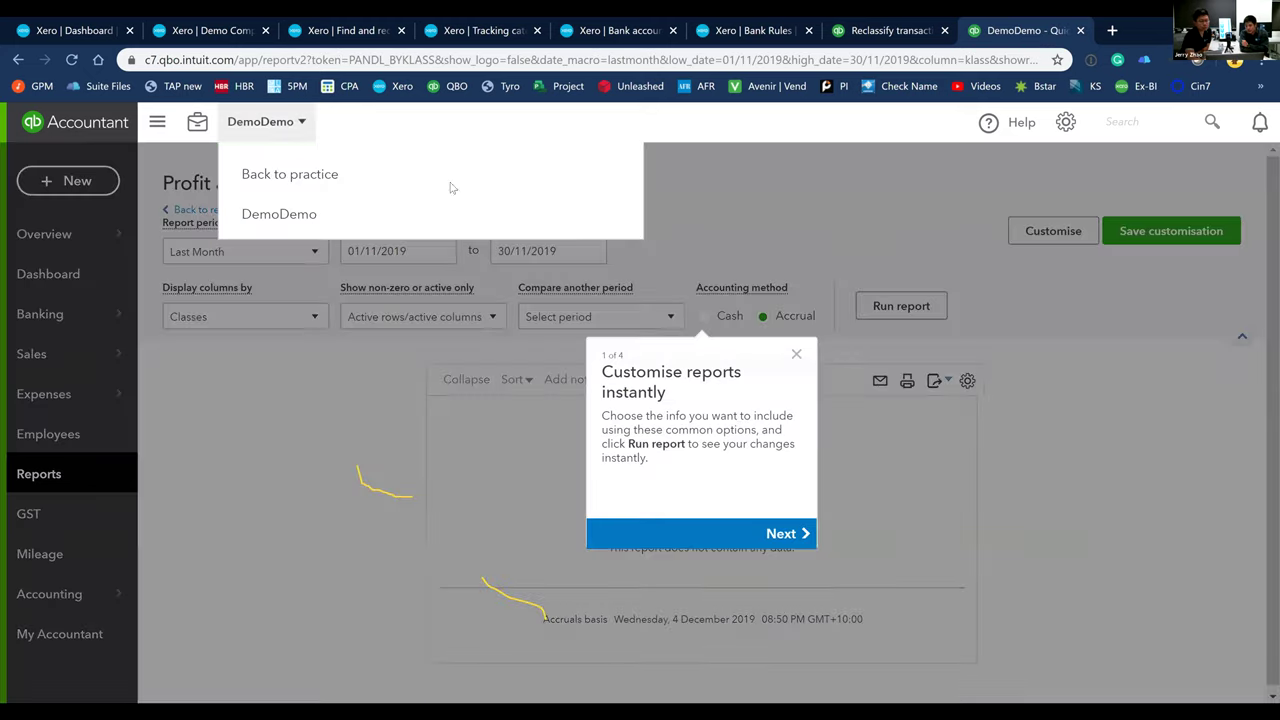
pyautogui.click(1066, 121)
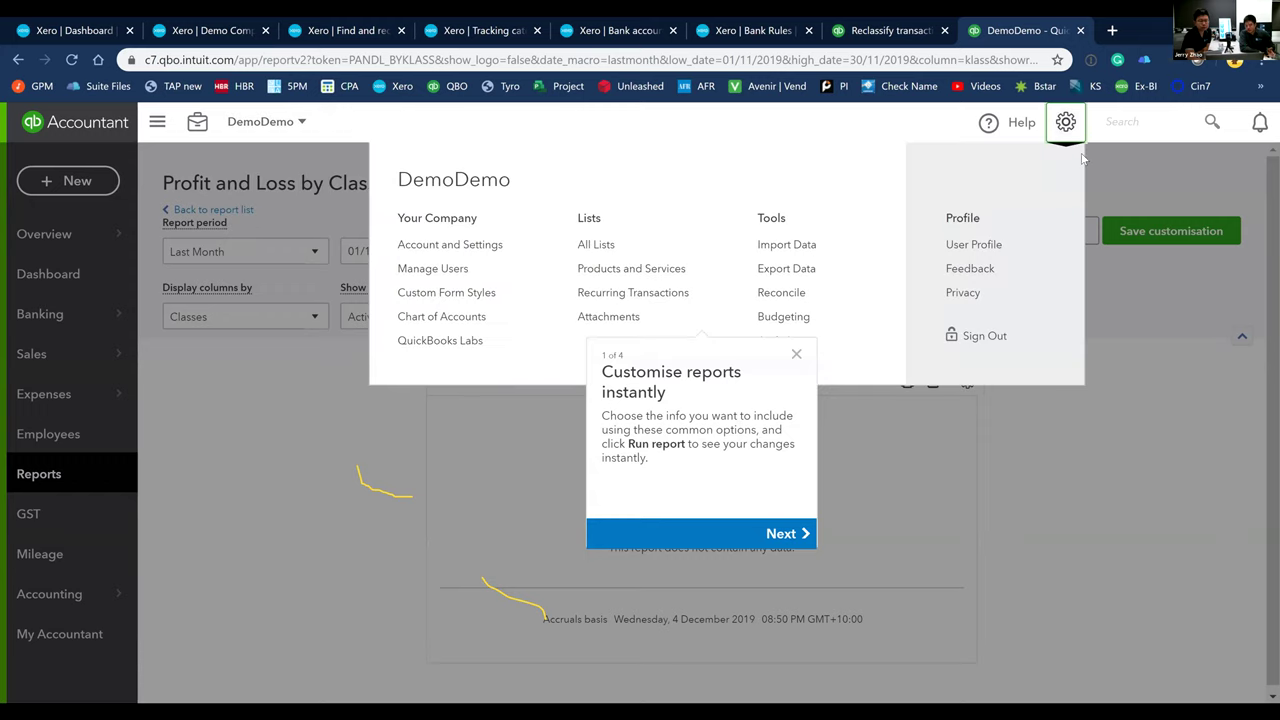
pyautogui.click(293, 128)
pyautogui.click(297, 178)
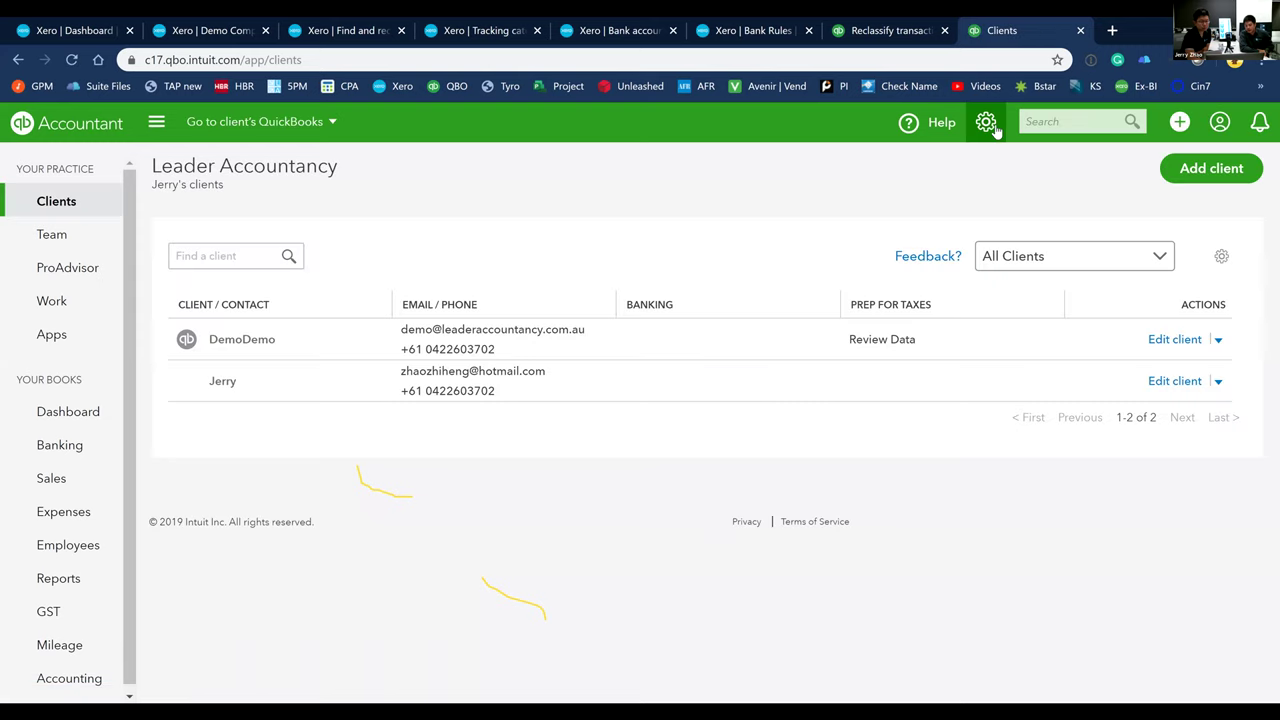
pyautogui.click(990, 126)
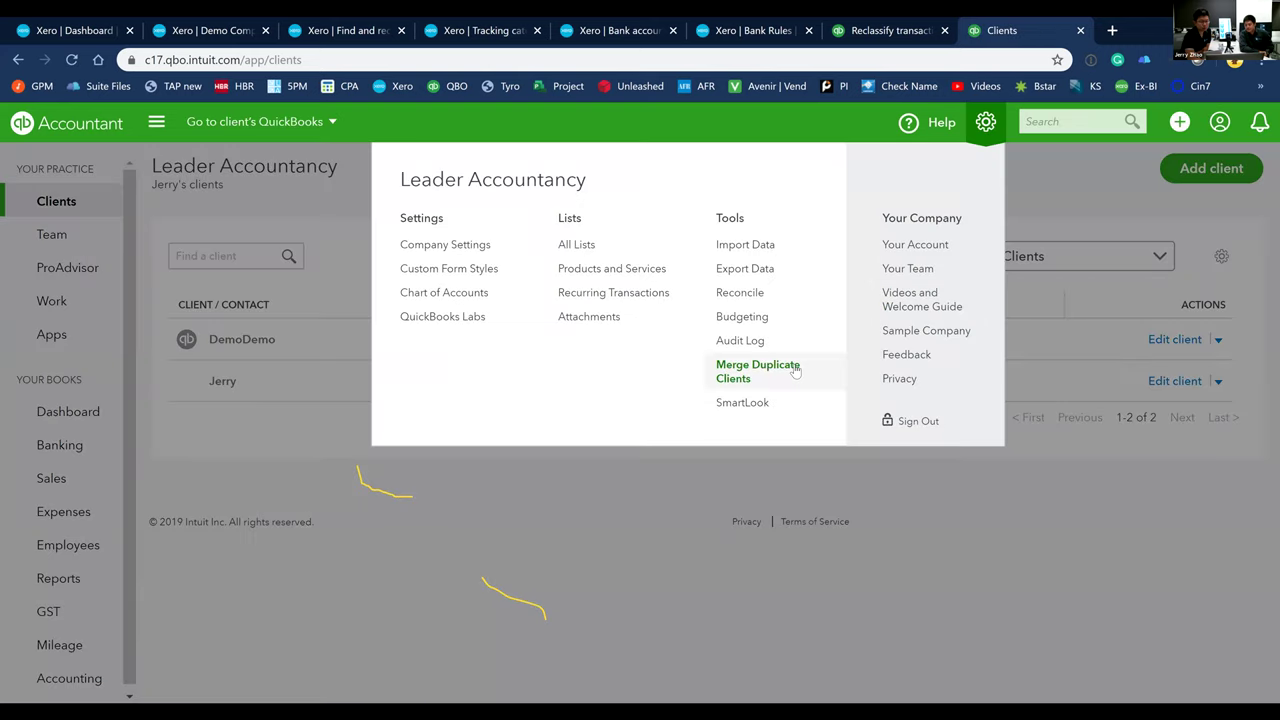
pyautogui.click(927, 332)
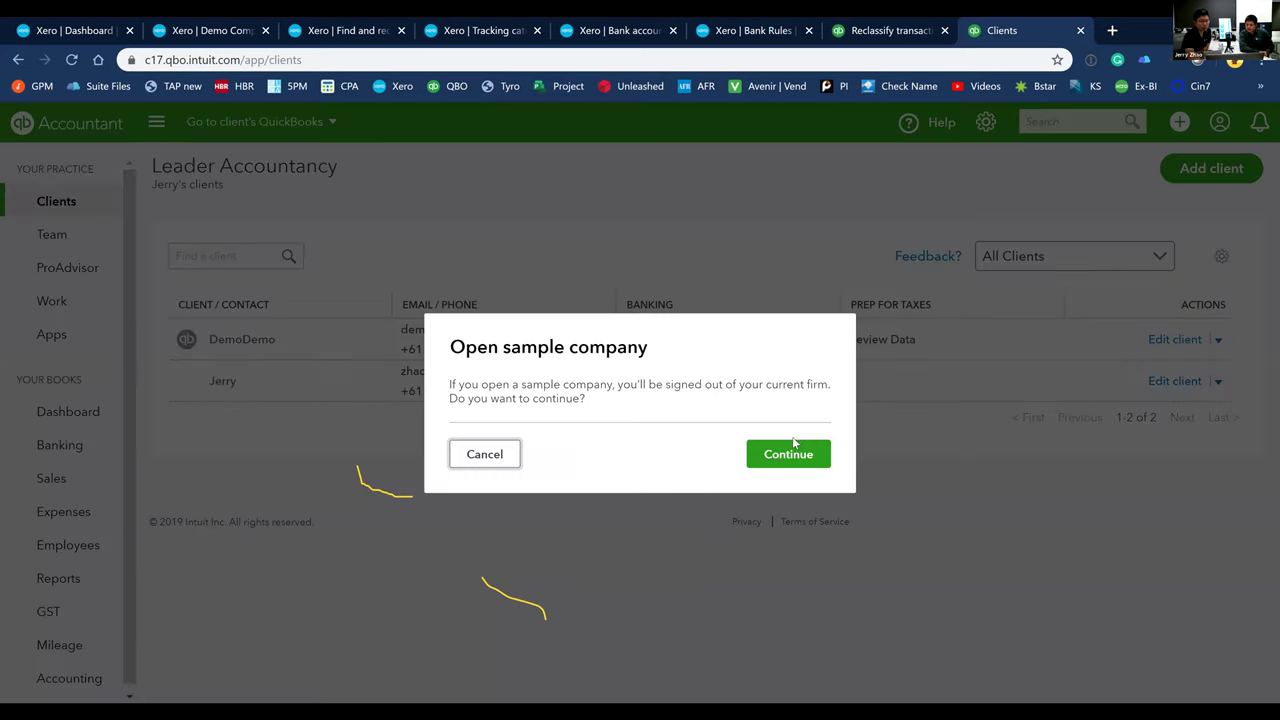
pyautogui.click(792, 452)
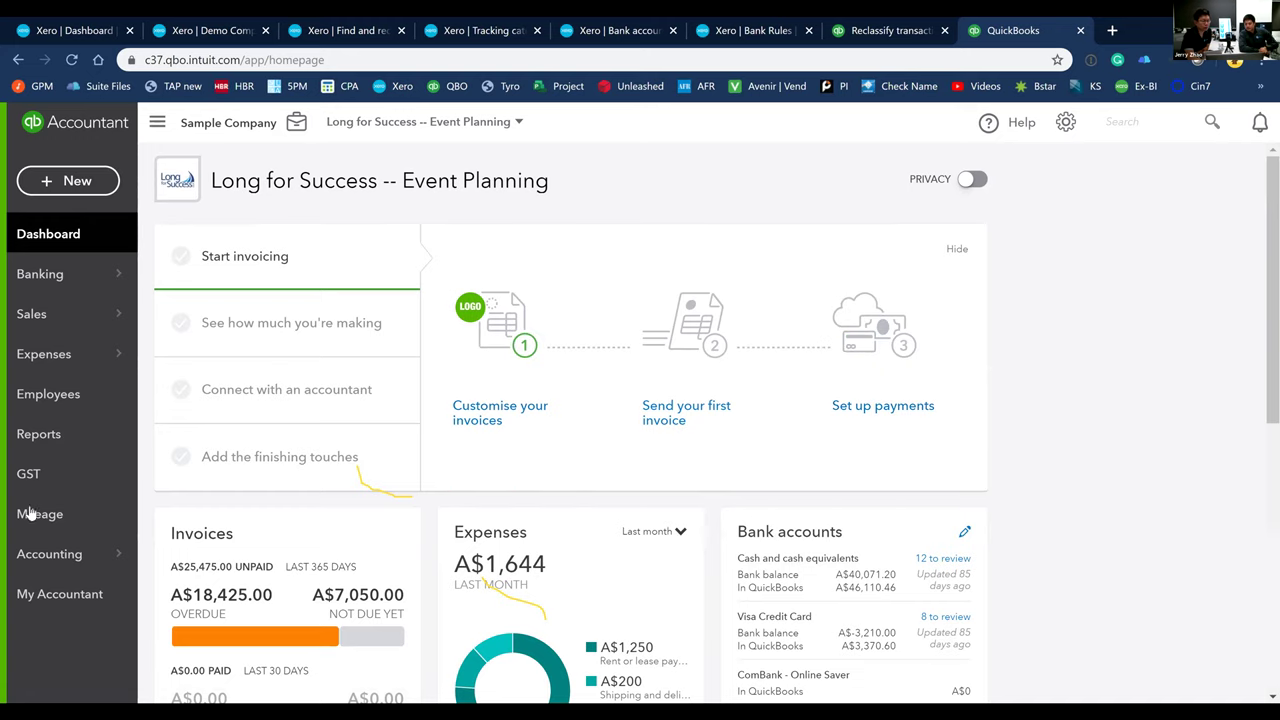
# Open the sample company's Profit and Loss by Class report from the standard business overview reports
pyautogui.click(48, 435)
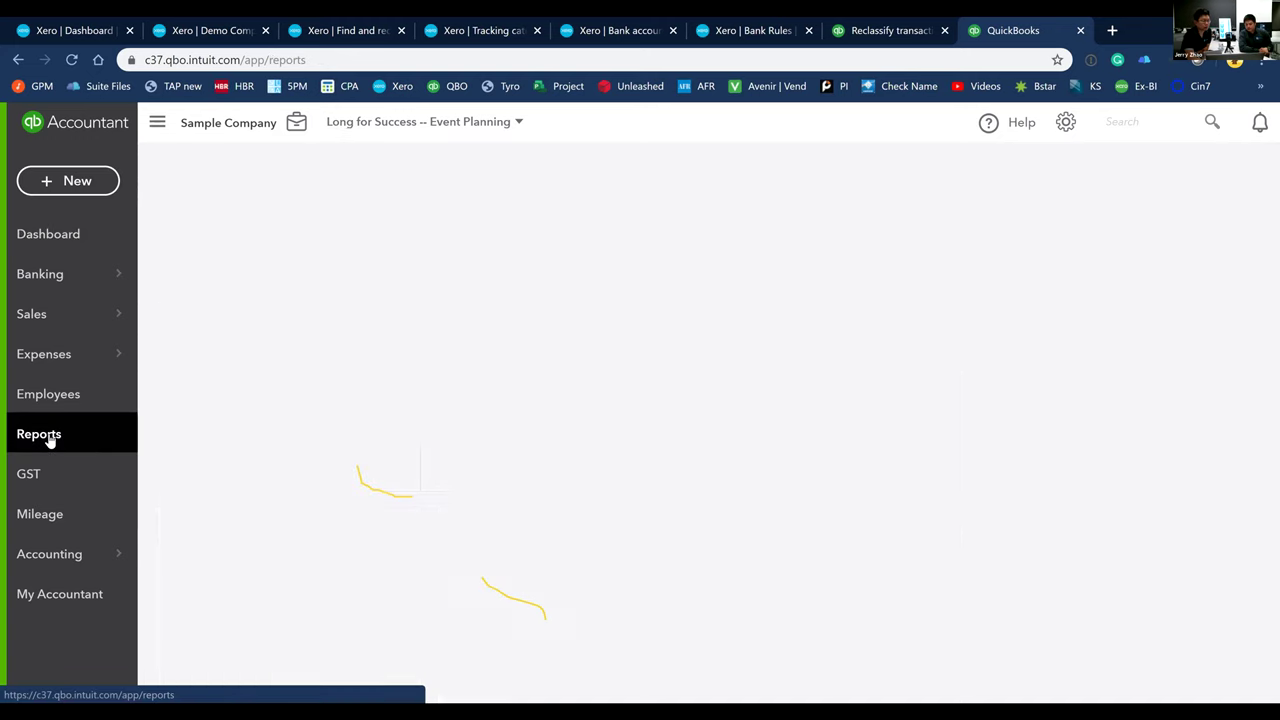
pyautogui.scroll(-3, 437, 458)
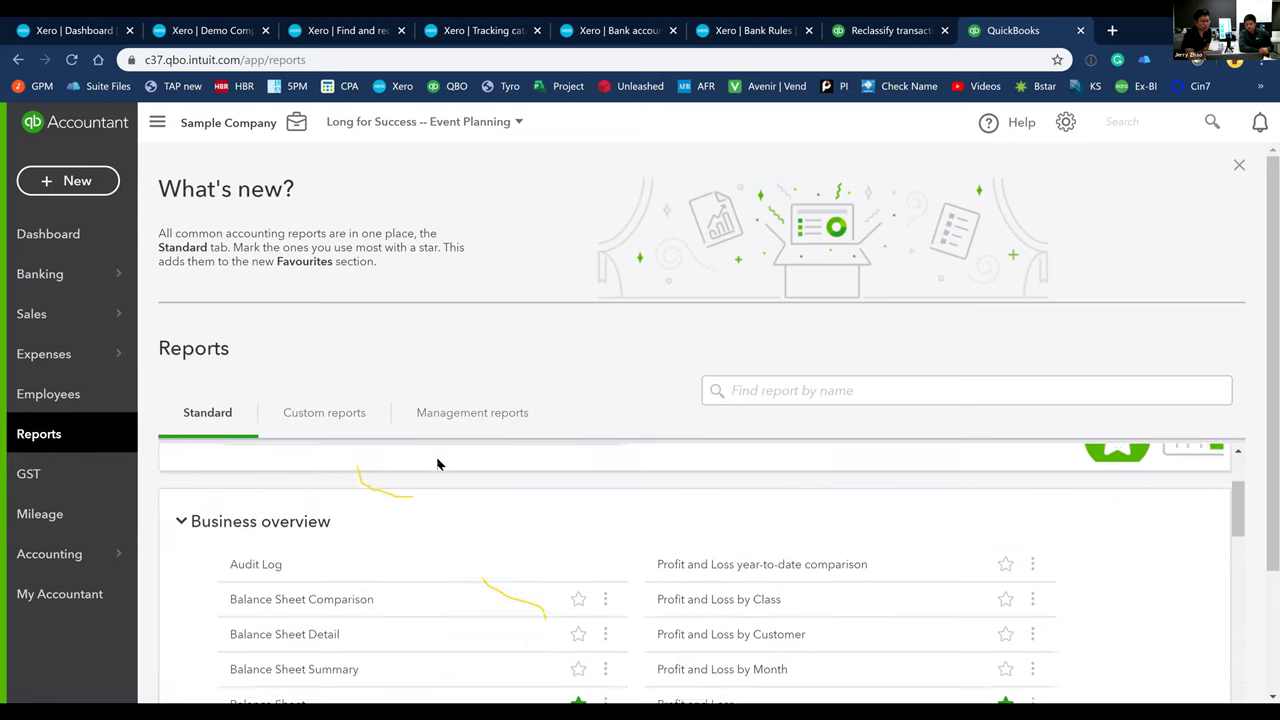
pyautogui.click(708, 603)
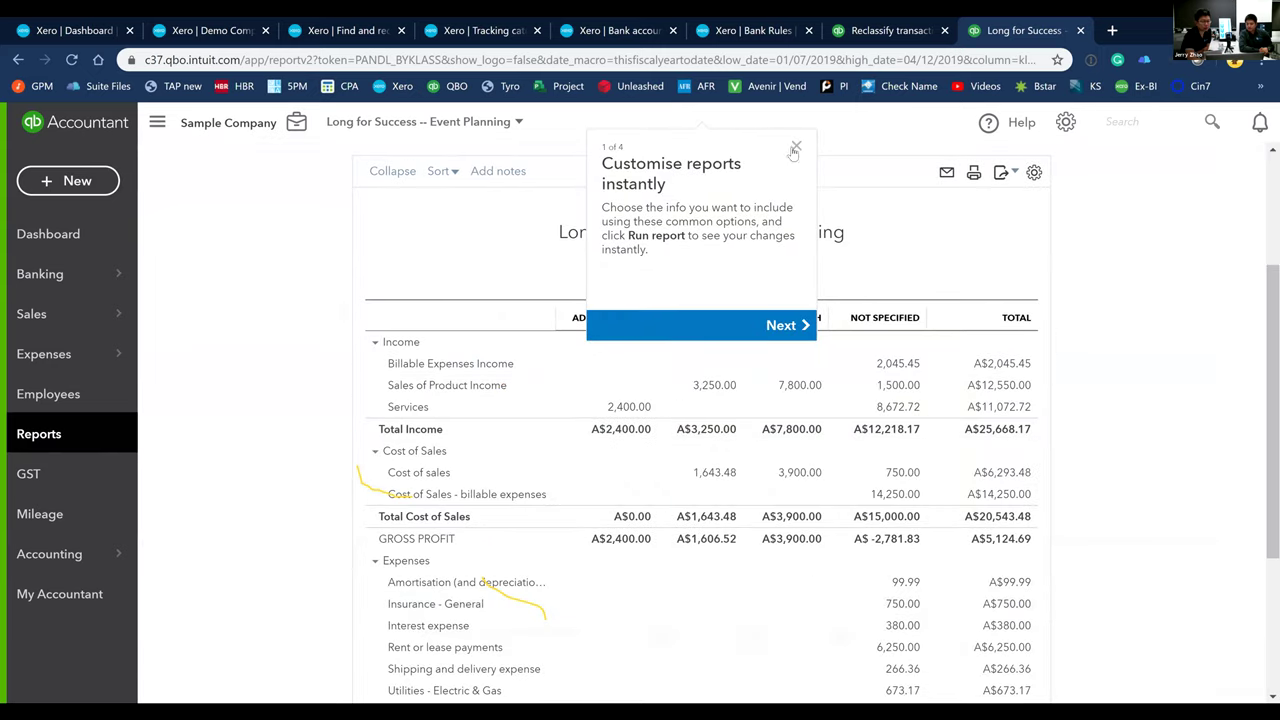
# Dismiss the report customisation tip and review the Profit and Loss by Class report's class columns
pyautogui.click(795, 149)
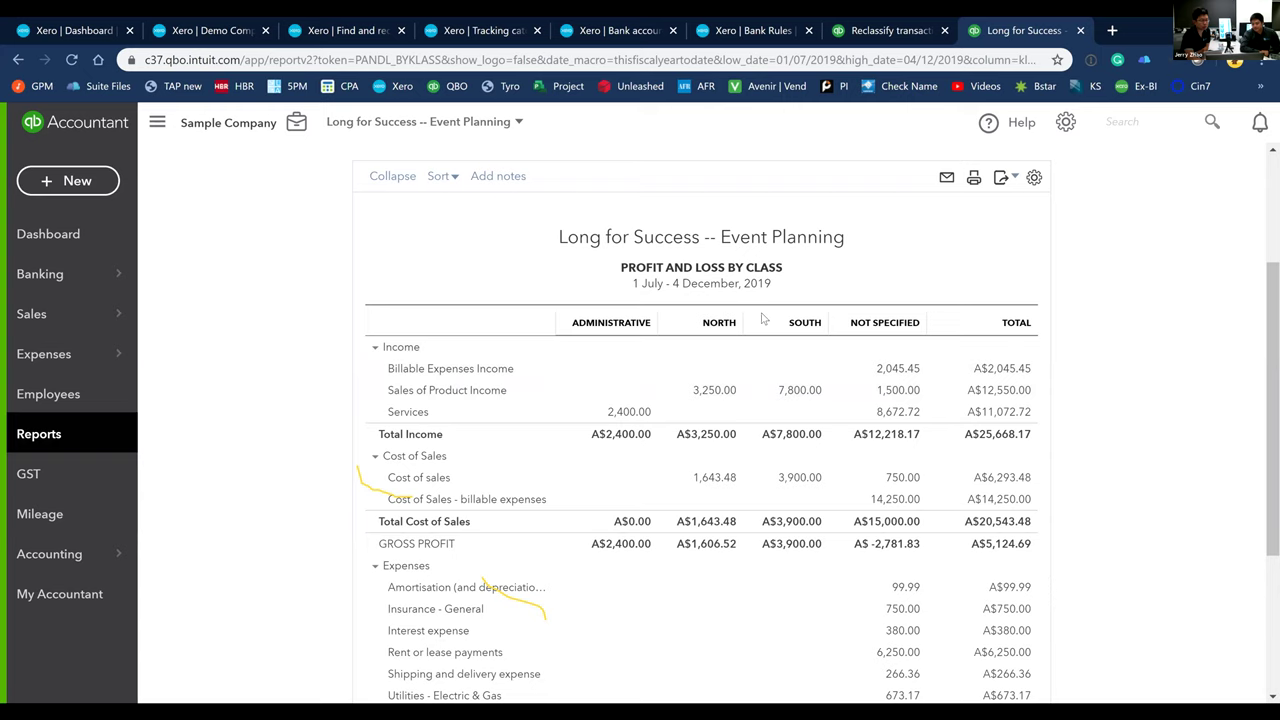
pyautogui.scroll(1, 612, 240)
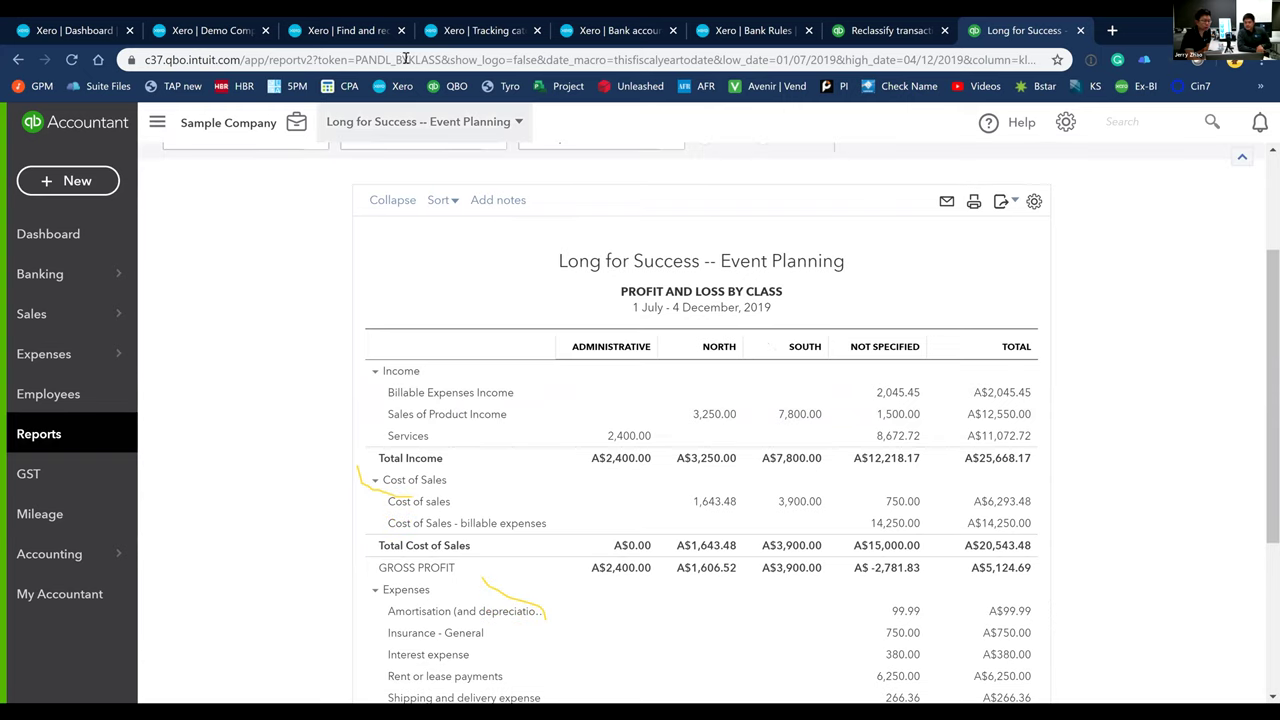
# Switch to Xero's Demo Company (AU) and view its advanced accounting settings and its tracking categories
pyautogui.click(246, 38)
pyautogui.scroll(1, 317, 211)
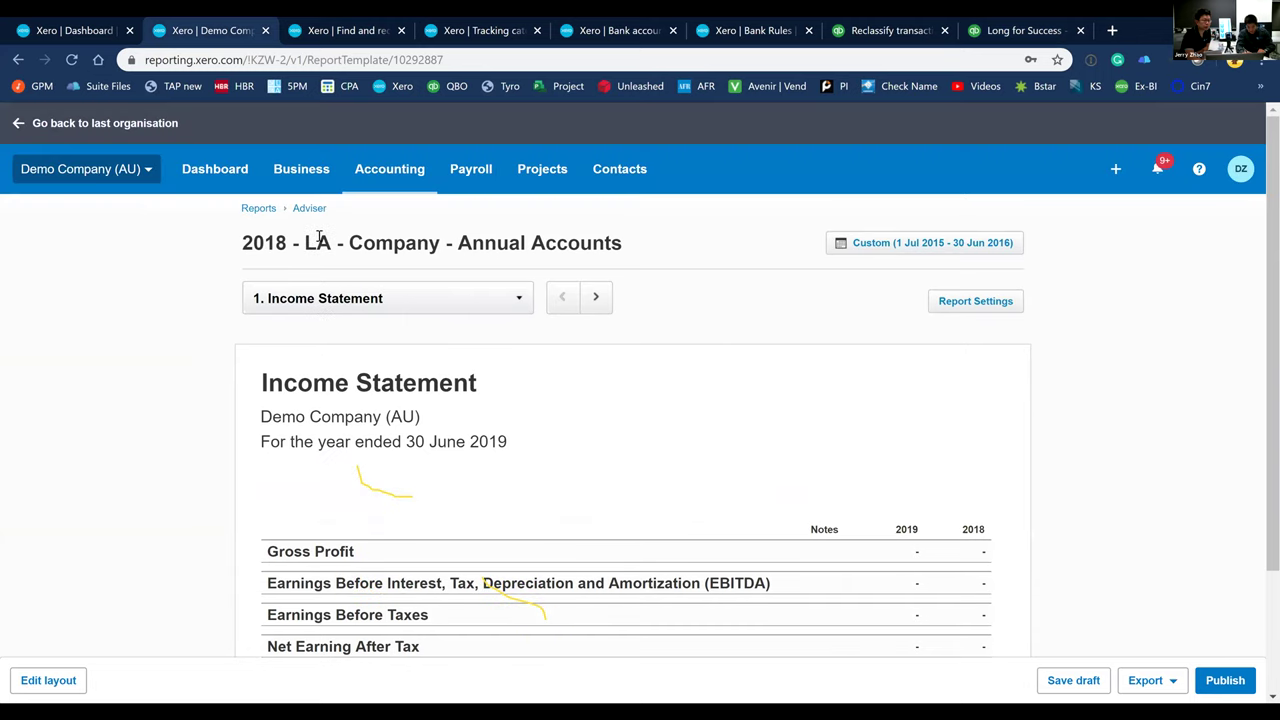
pyautogui.click(407, 175)
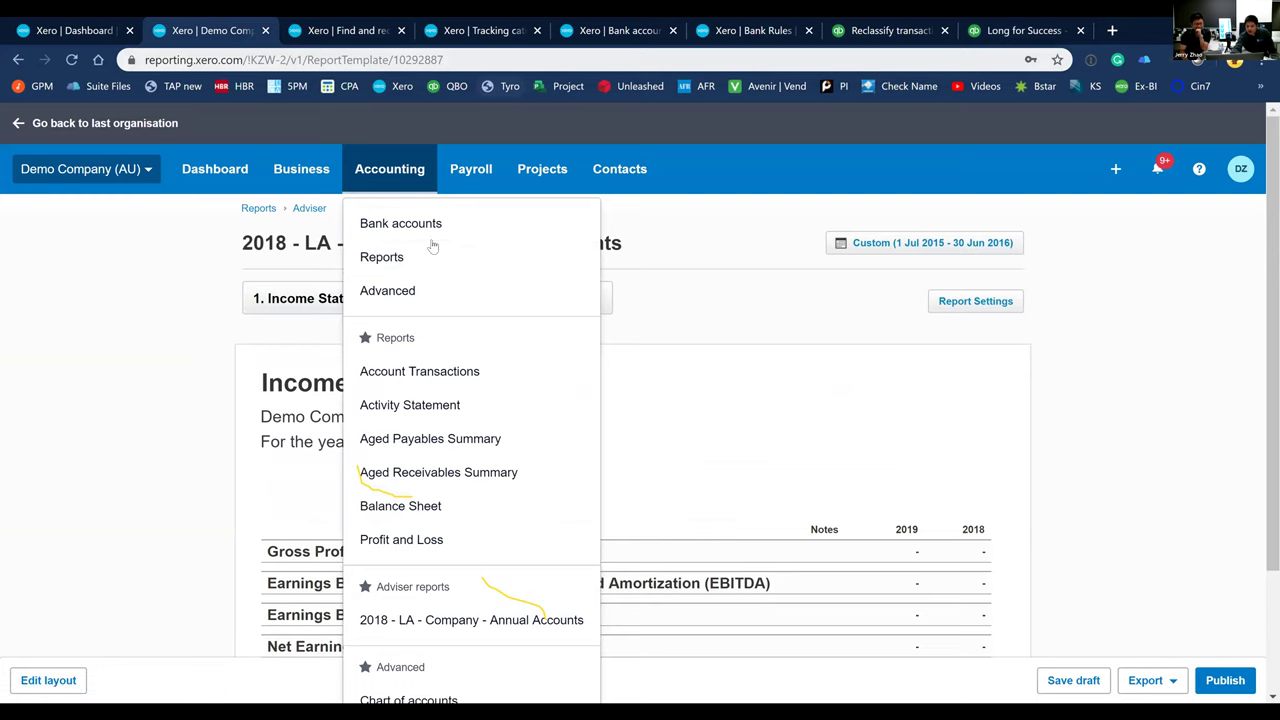
pyautogui.click(432, 302)
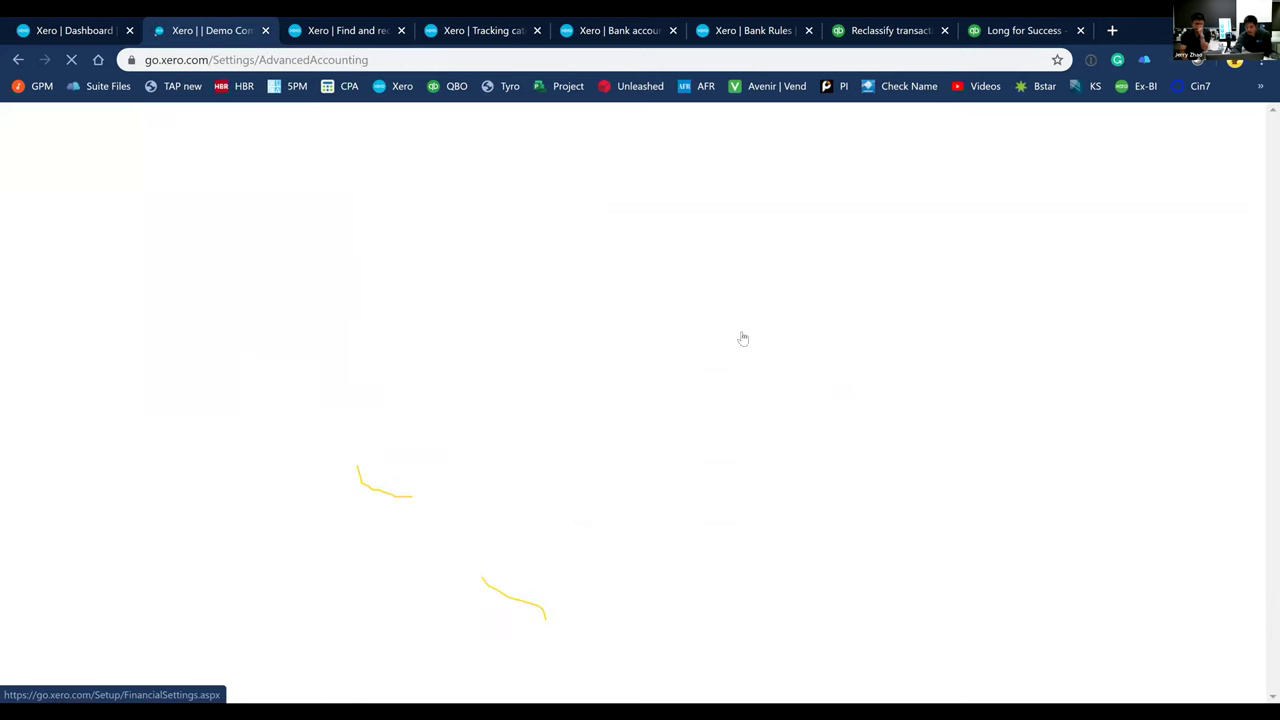
pyautogui.scroll(-1, 760, 400)
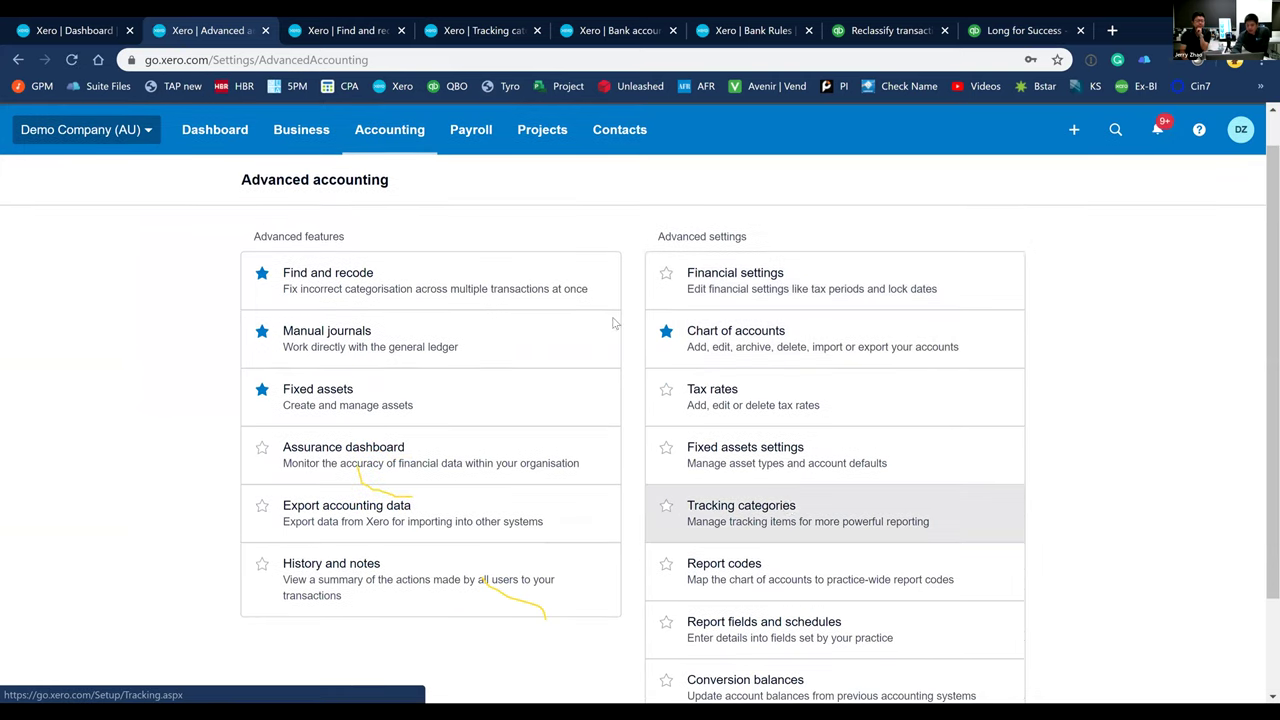
pyautogui.click(482, 30)
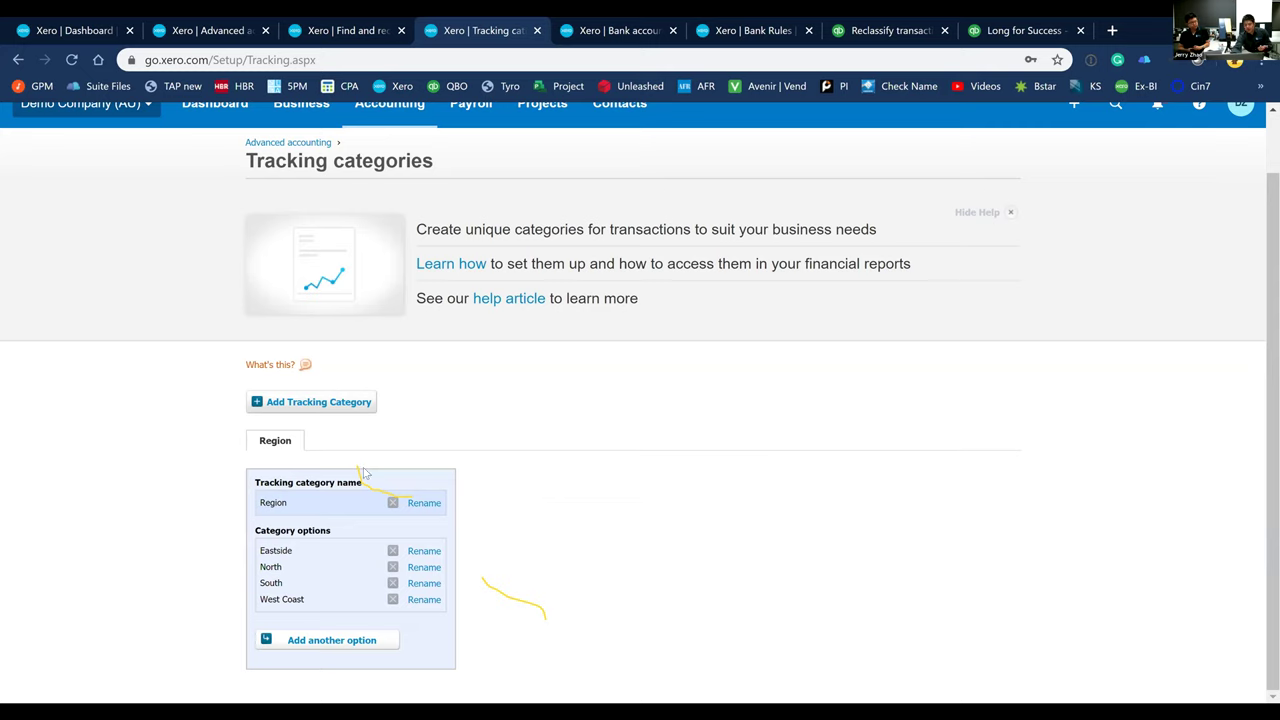
# Look over the name and option fields for adding a tracking category alongside Region, and leave without saving
pyautogui.click(333, 404)
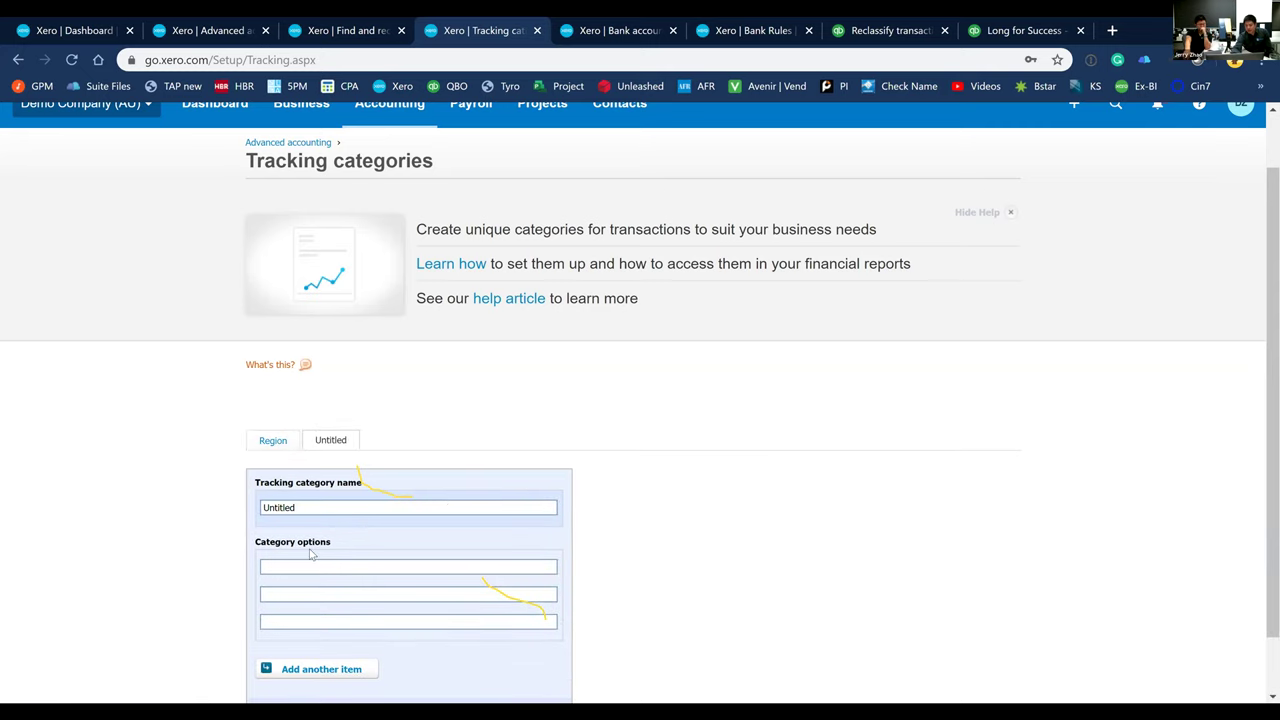
pyautogui.scroll(-1, 300, 540)
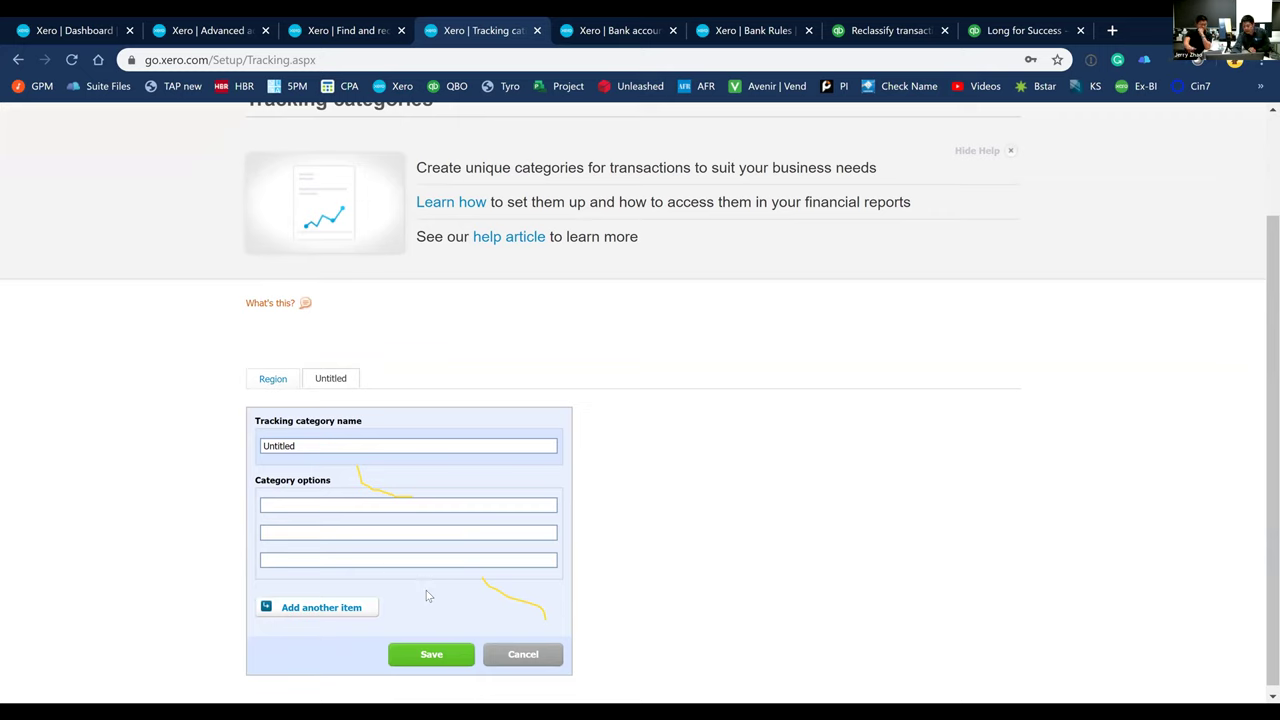
pyautogui.click(534, 657)
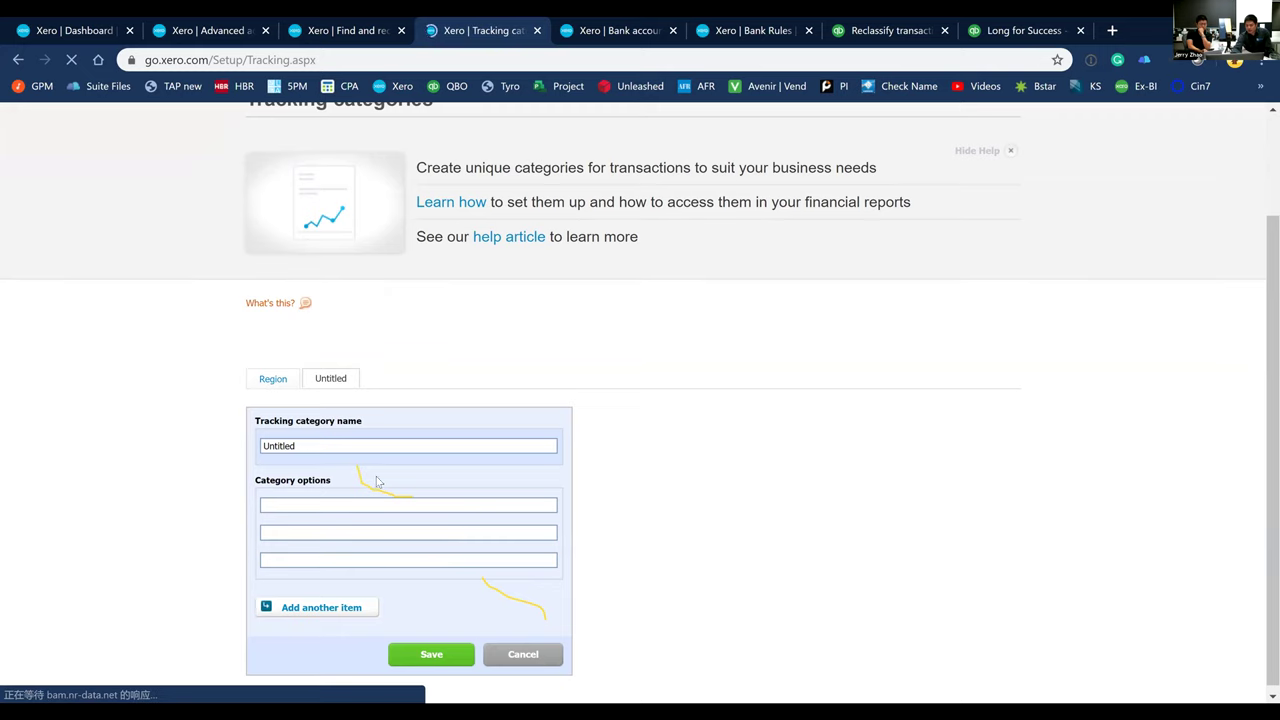
pyautogui.scroll(-1, 541, 557)
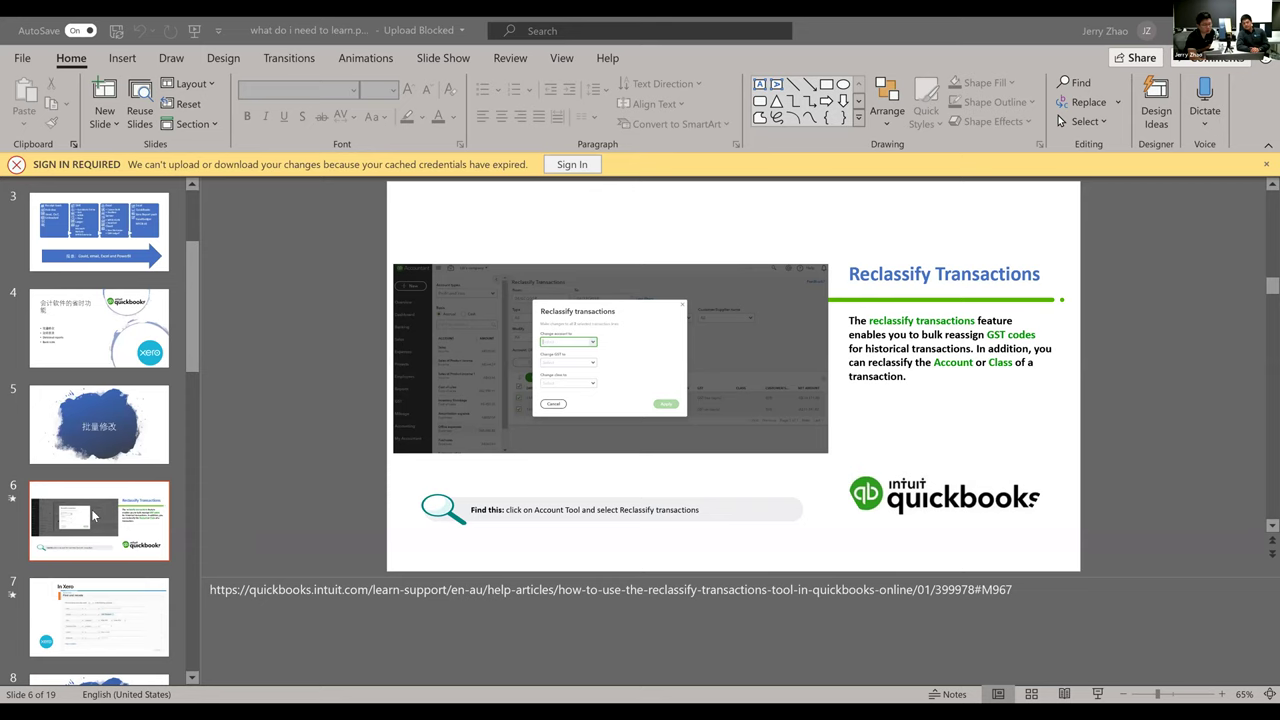
# Switch to the PowerPoint presentation and go to the Pricing slide, number 17
pyautogui.scroll(-10, 93, 515)
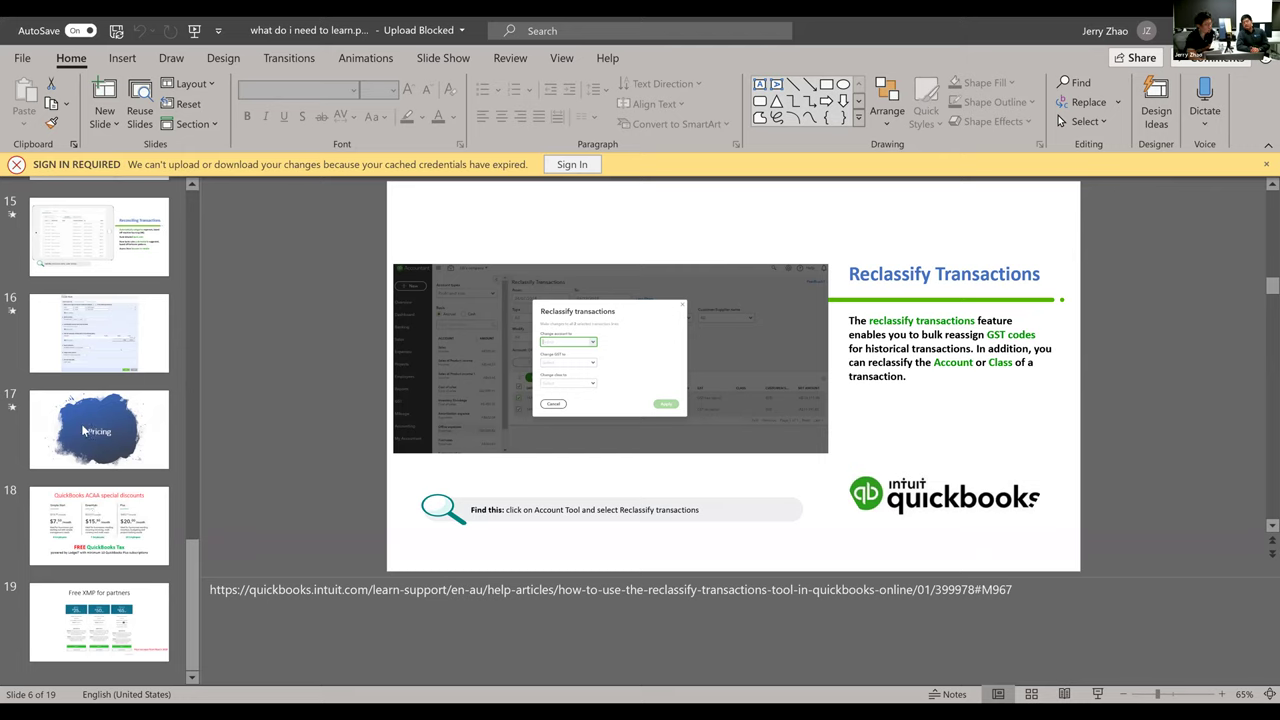
pyautogui.click(84, 430)
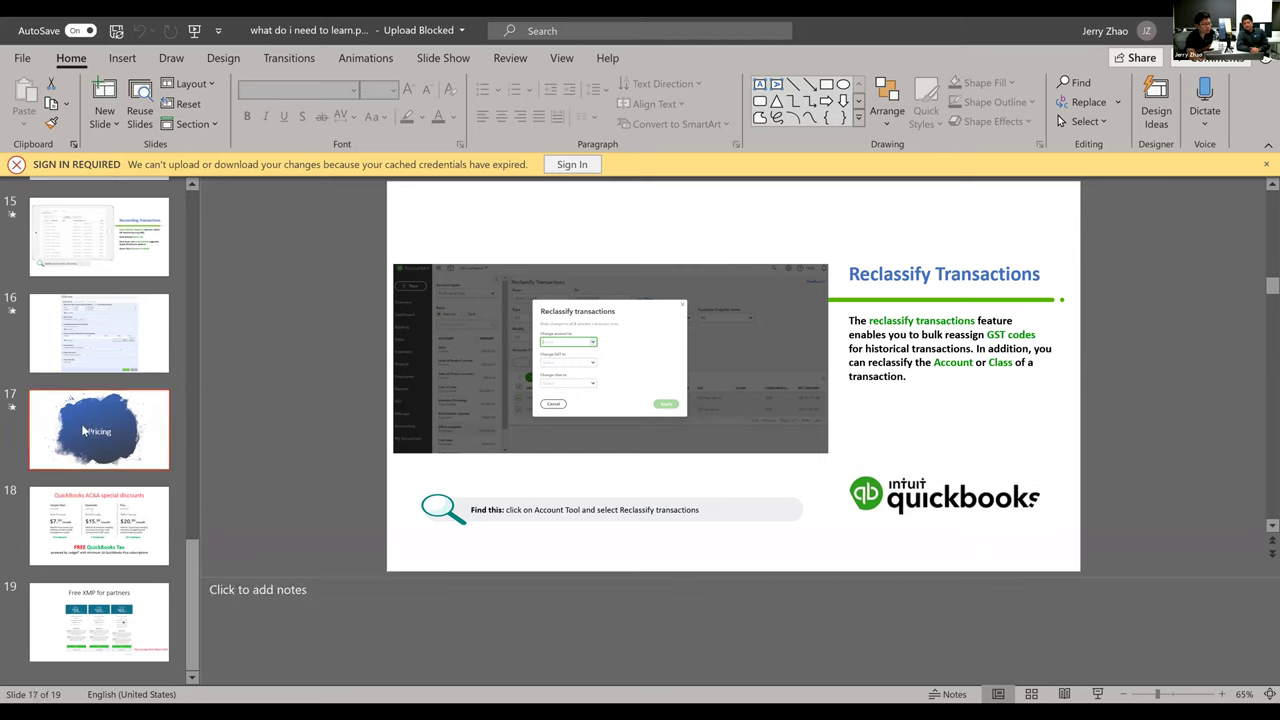
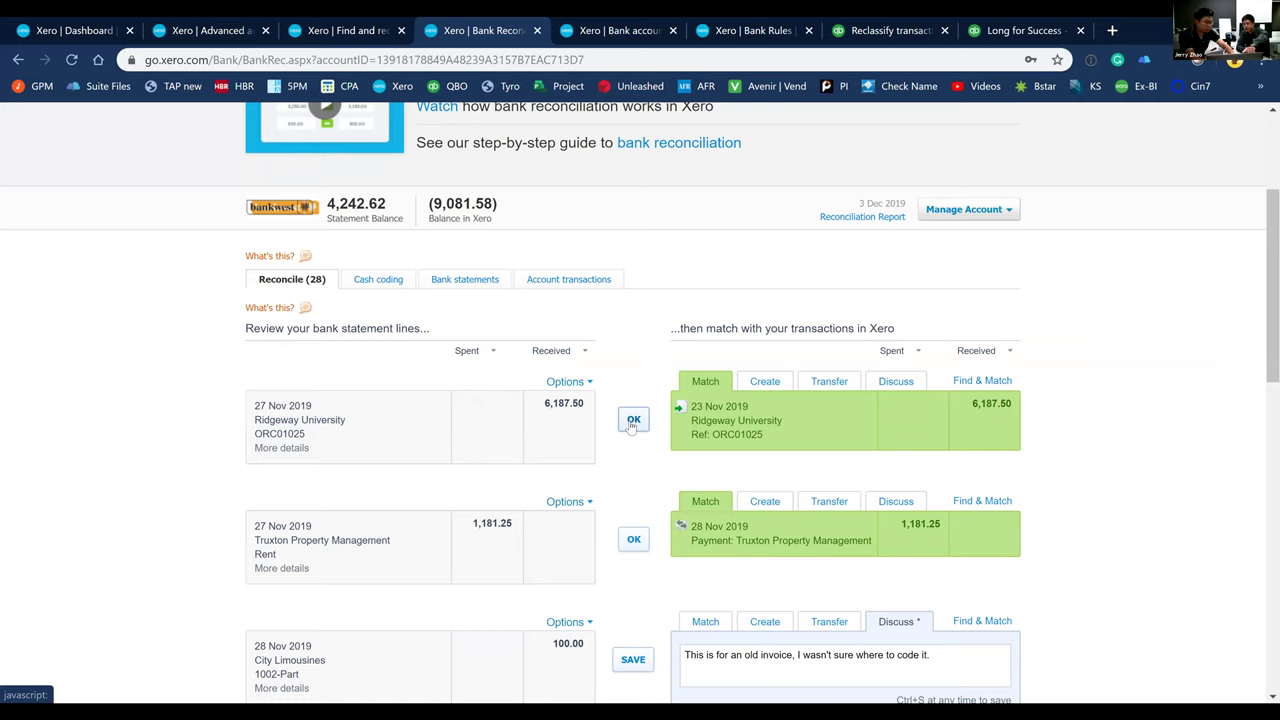
# View the account transactions of Xero's Business Bank Account, and start a new find and recode
pyautogui.click(572, 281)
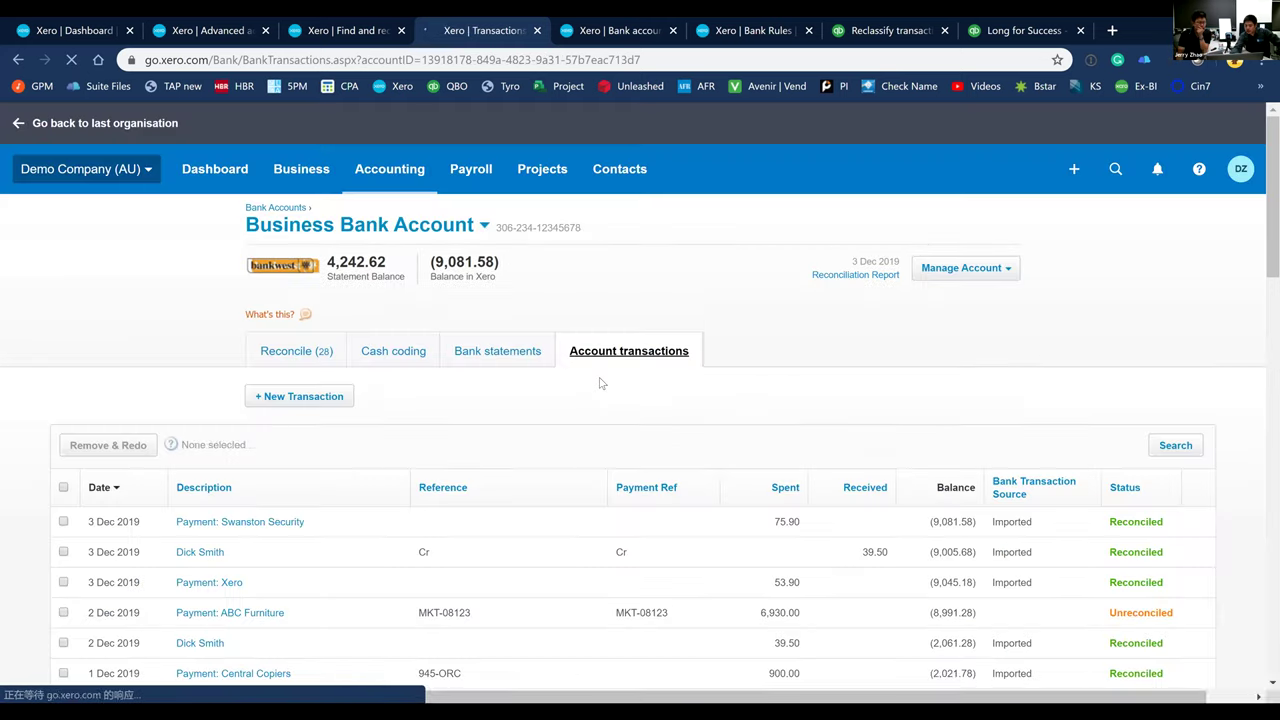
pyautogui.scroll(-1, 320, 460)
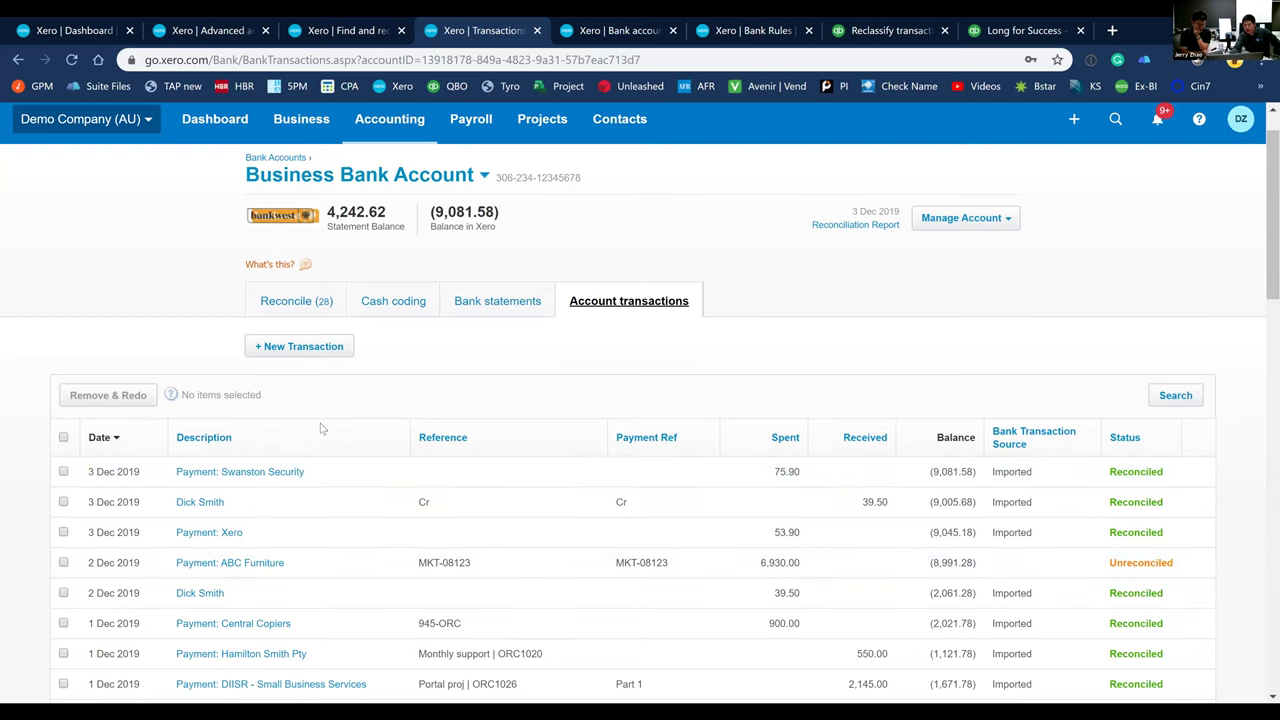
pyautogui.click(389, 119)
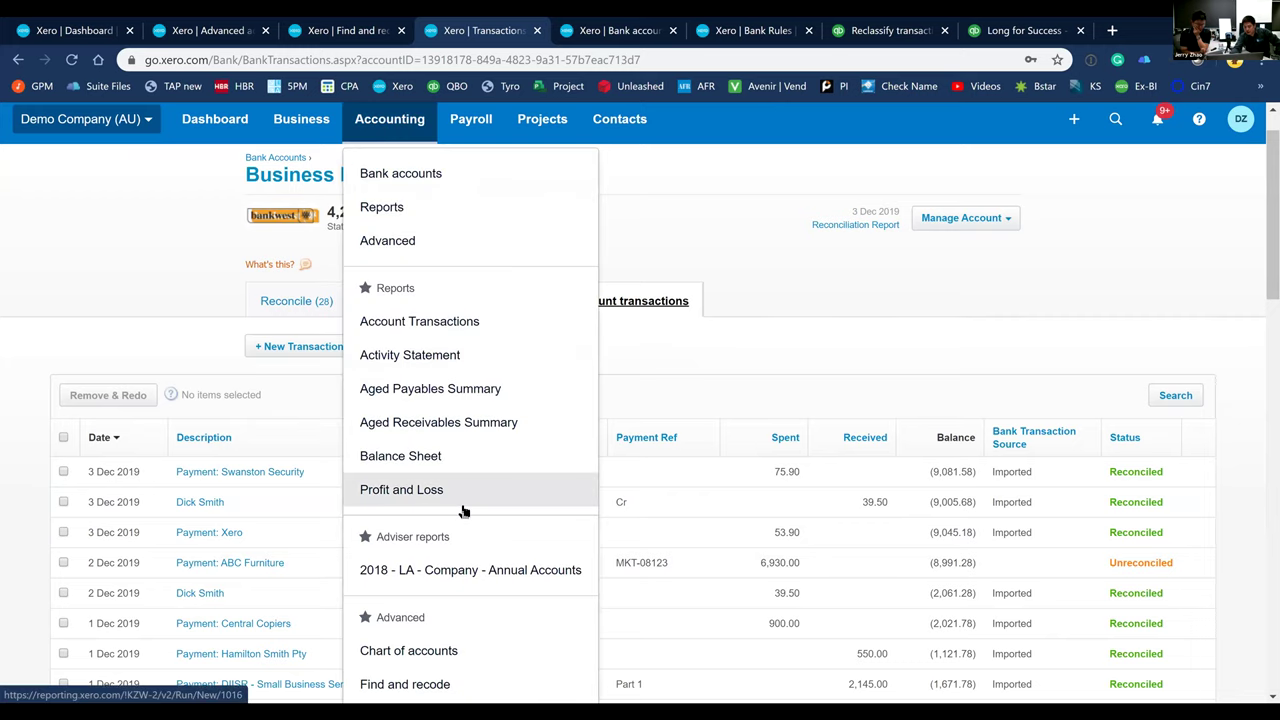
pyautogui.scroll(-1, 463, 508)
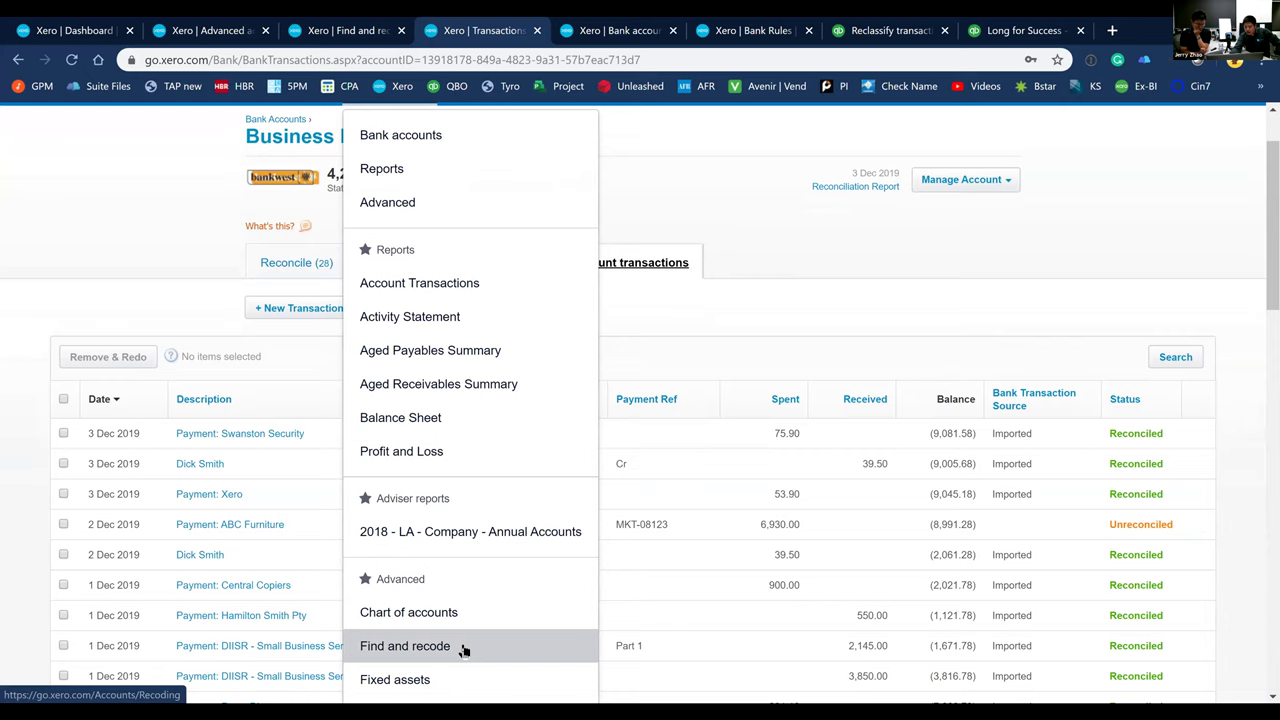
pyautogui.click(463, 648)
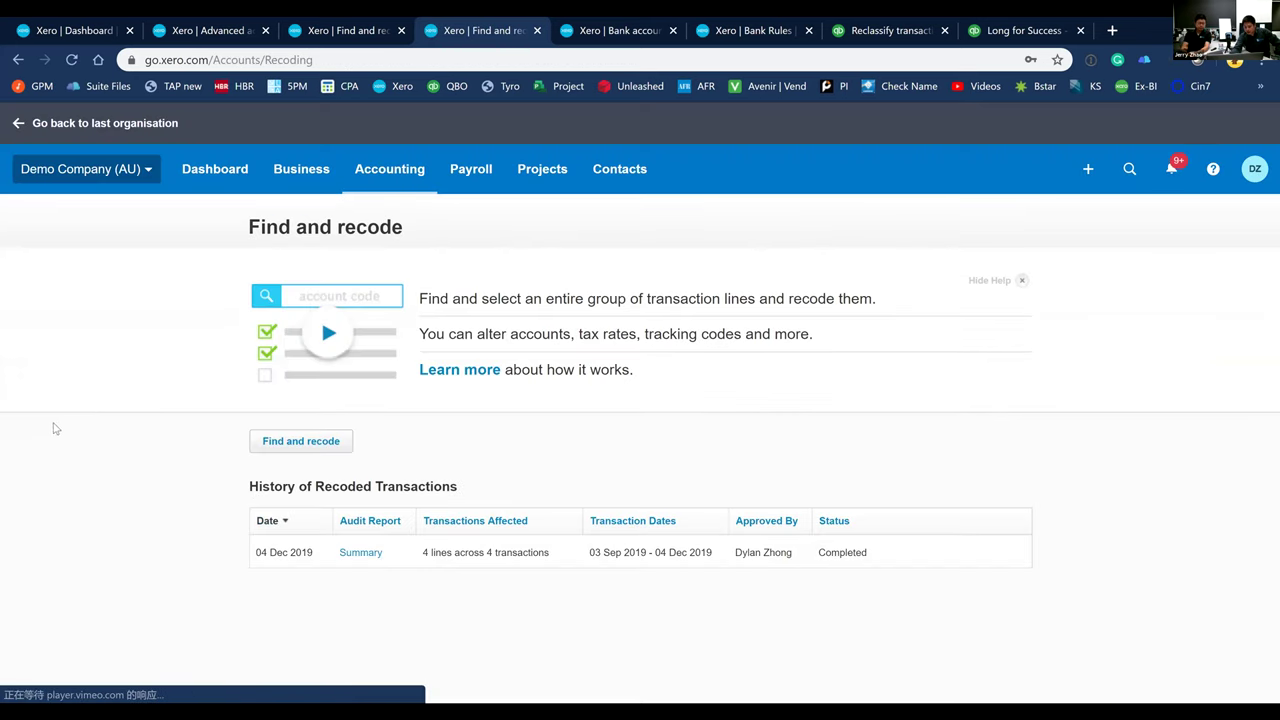
pyautogui.click(324, 448)
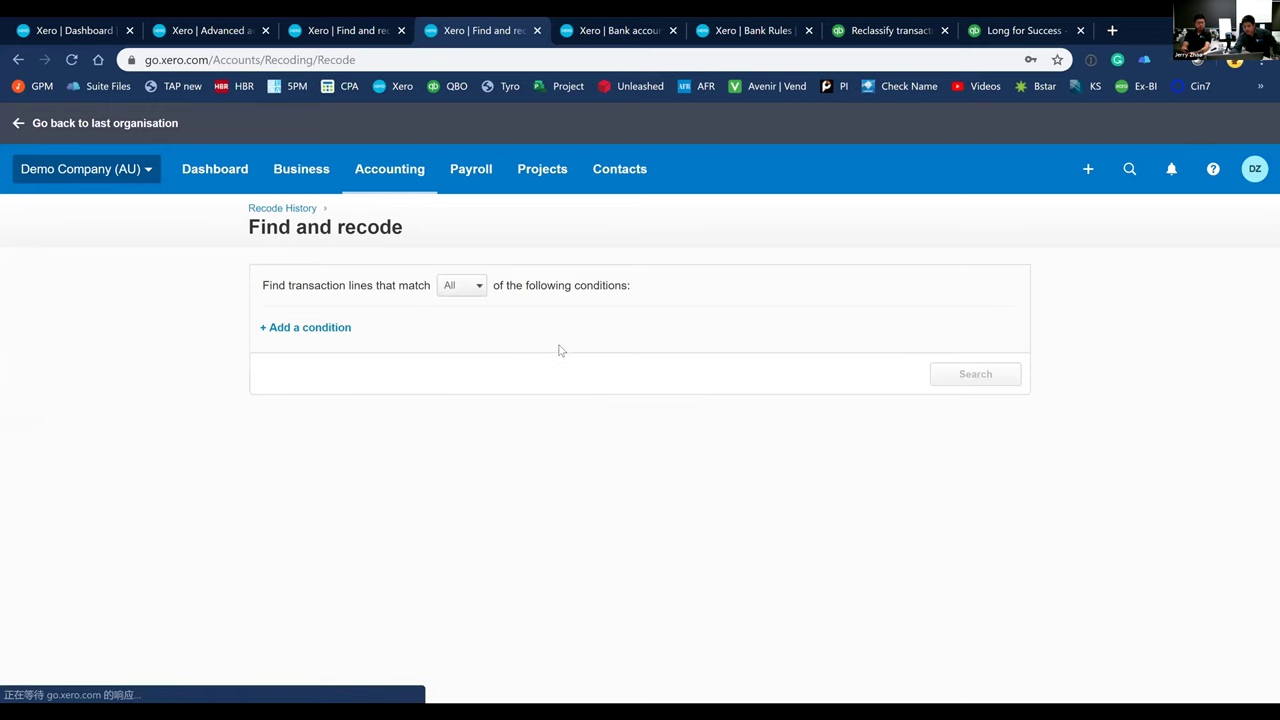
# Add a find and recode condition that matches transaction lines whose status is Paid
pyautogui.click(316, 328)
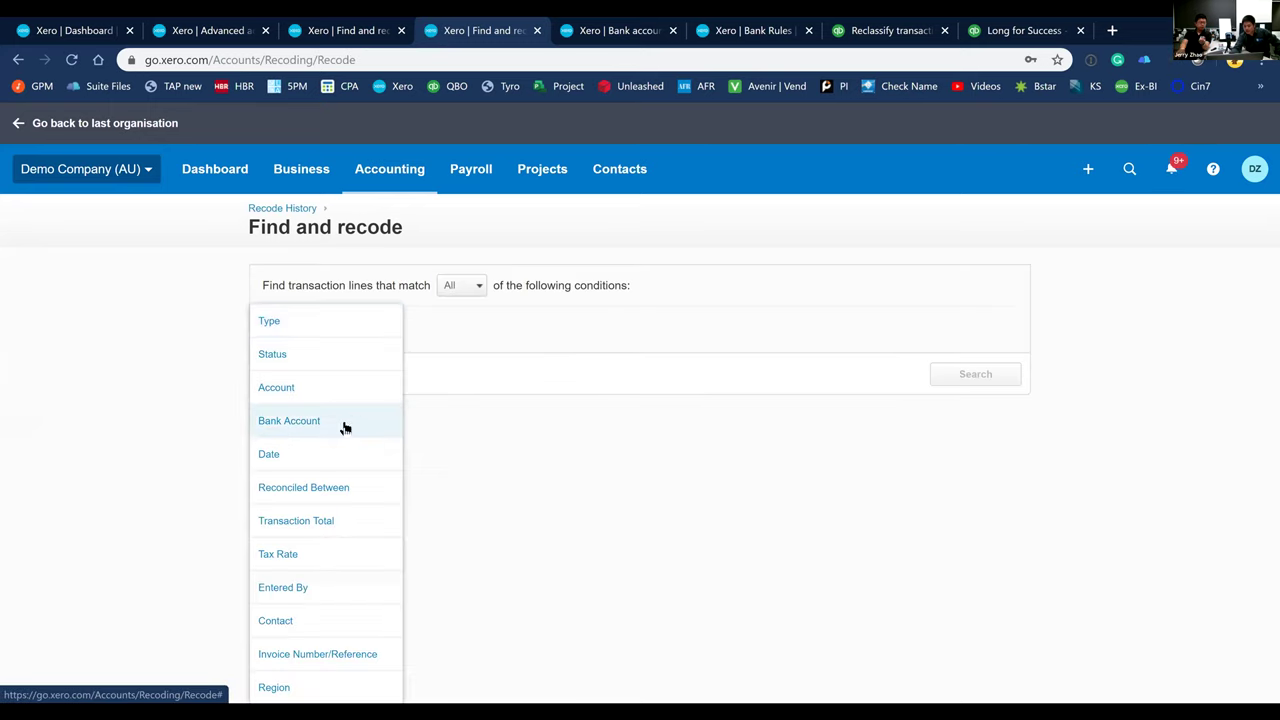
pyautogui.click(308, 356)
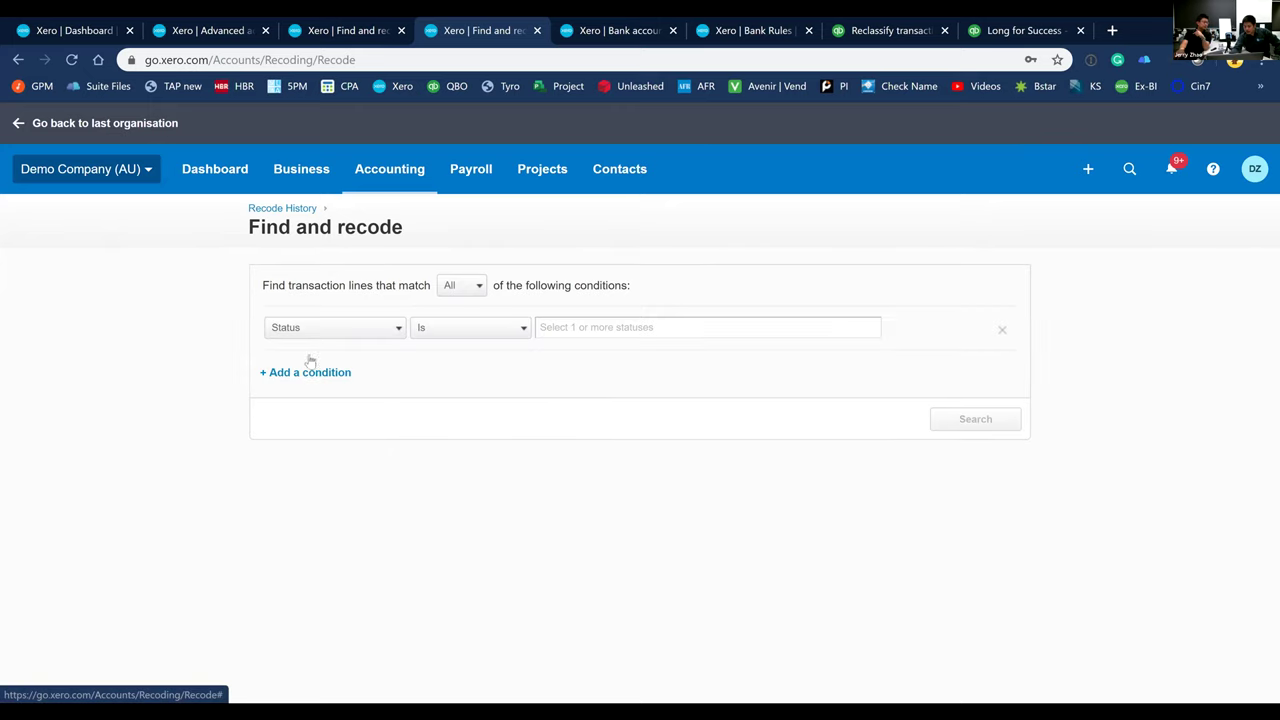
pyautogui.click(555, 330)
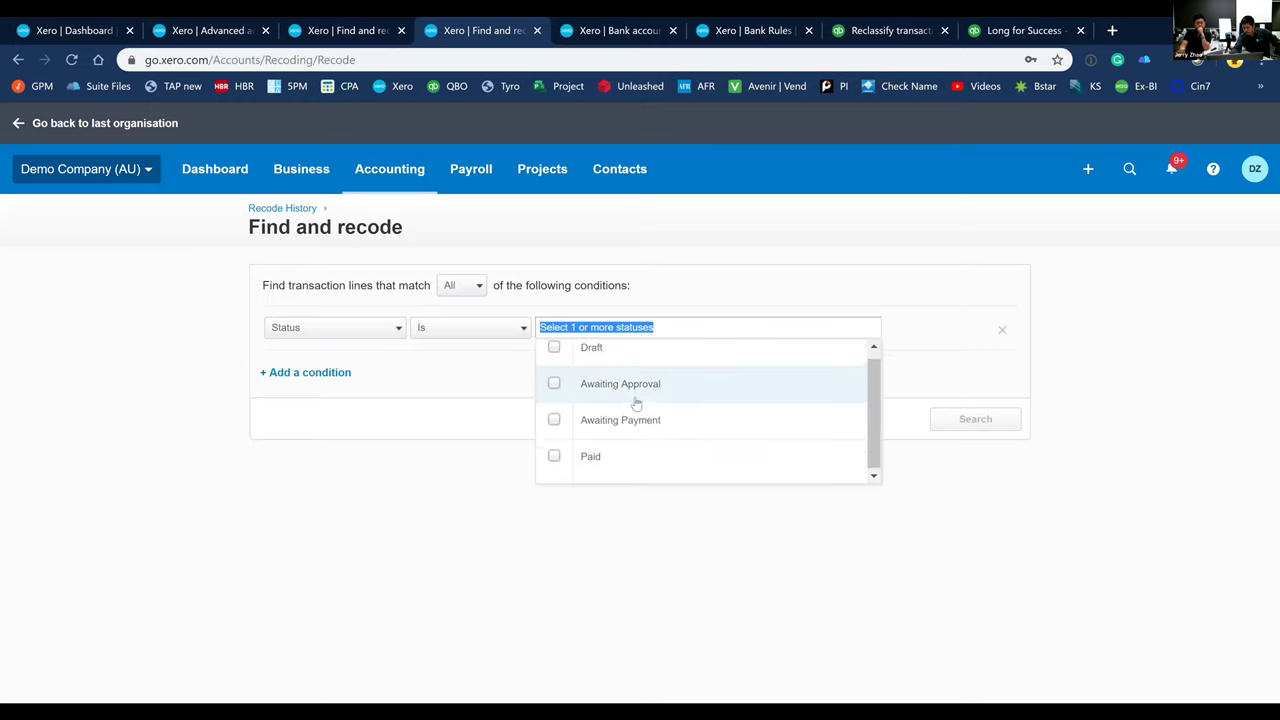
pyautogui.scroll(-1, 636, 404)
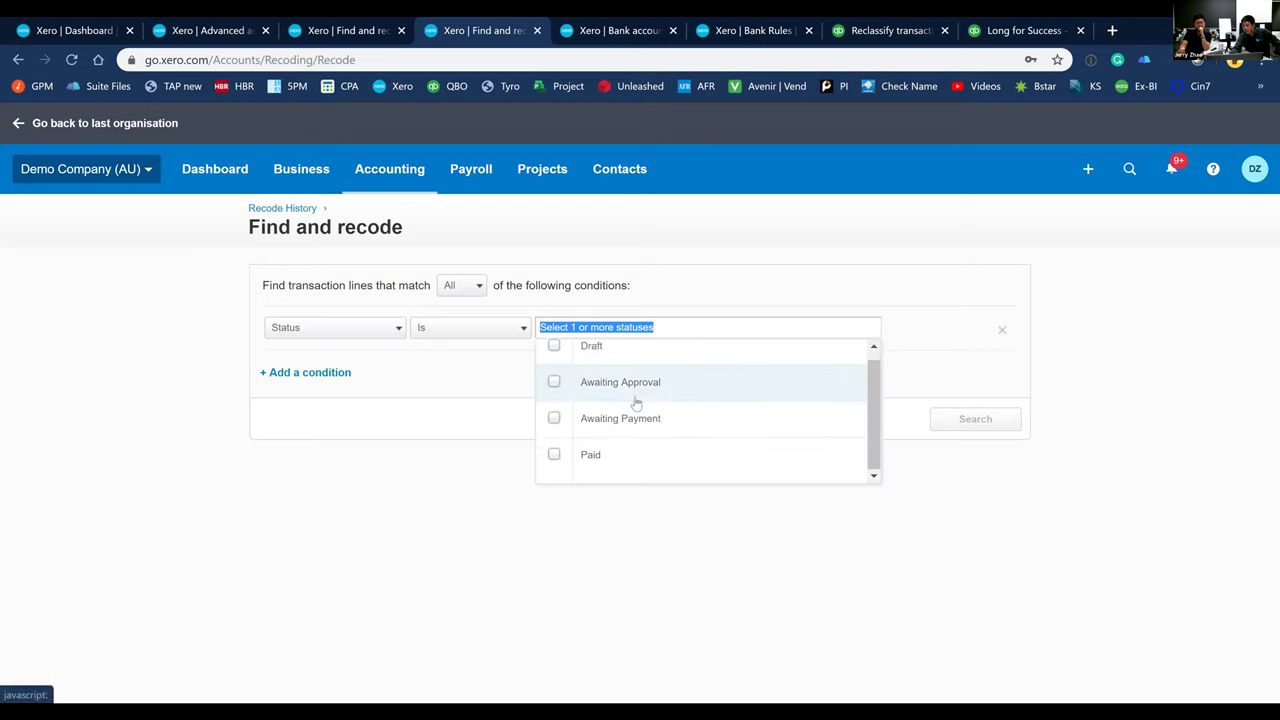
pyautogui.click(554, 457)
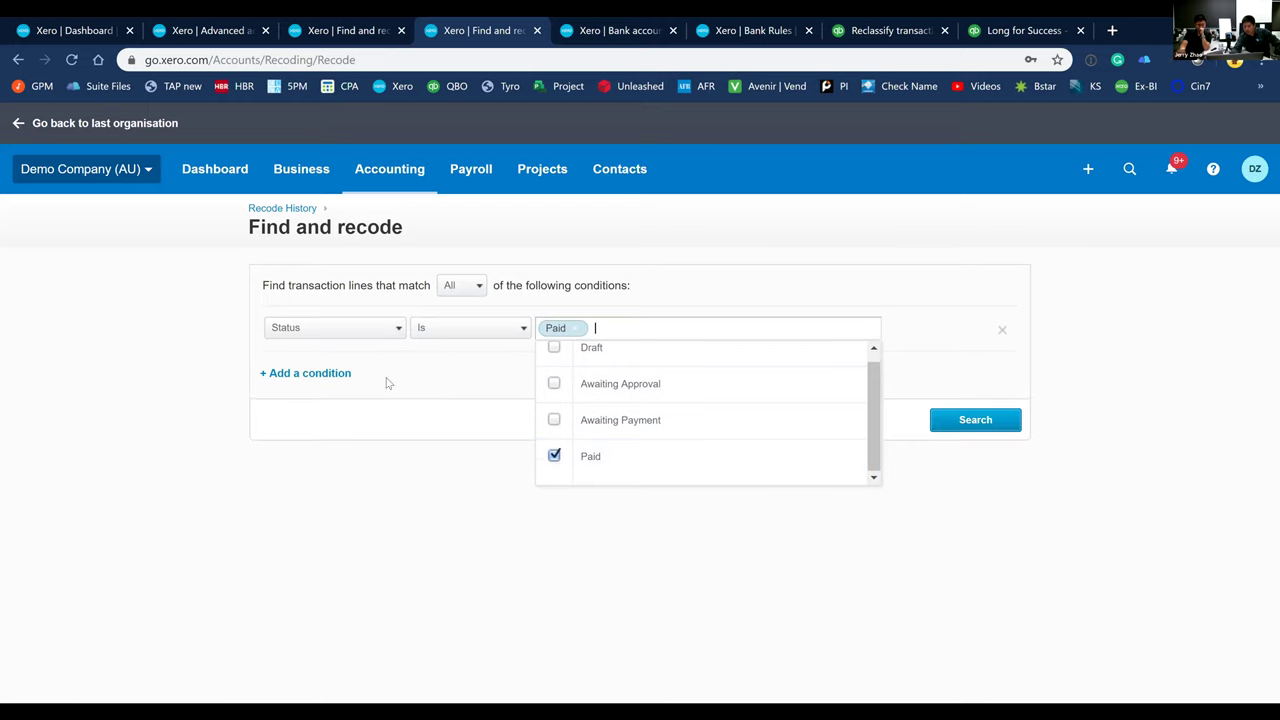
pyautogui.click(307, 383)
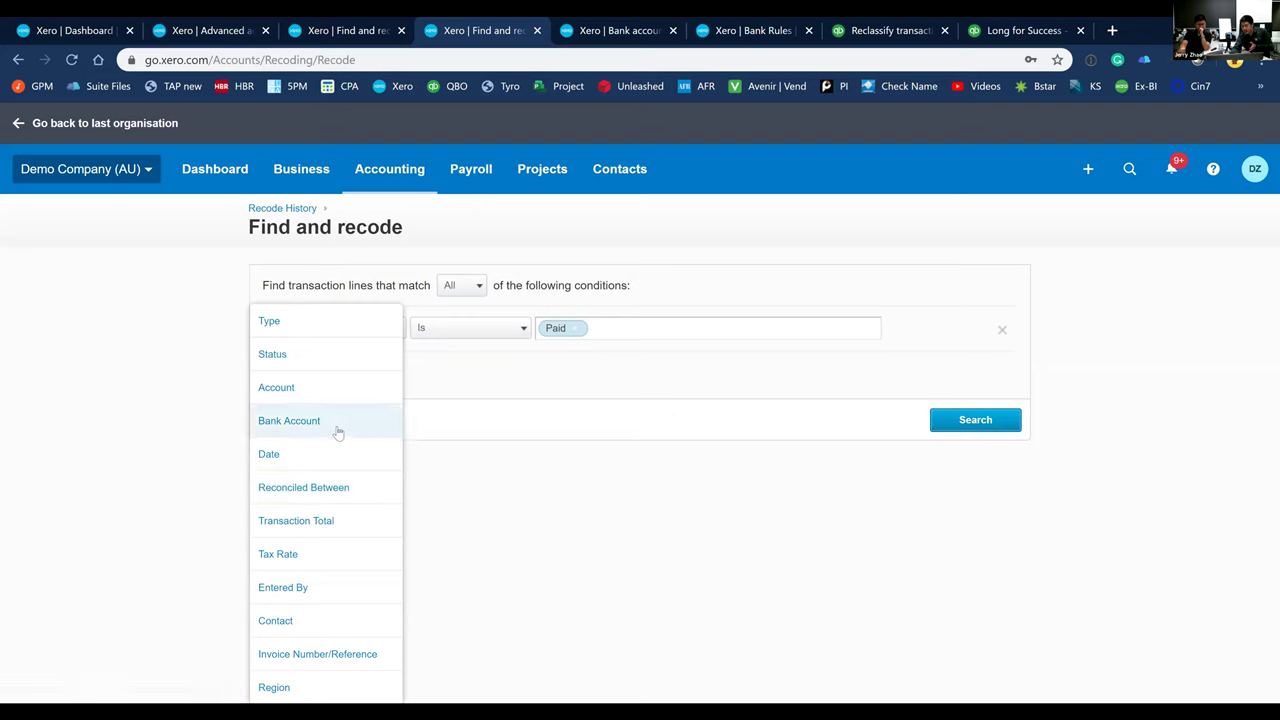
pyautogui.click(498, 425)
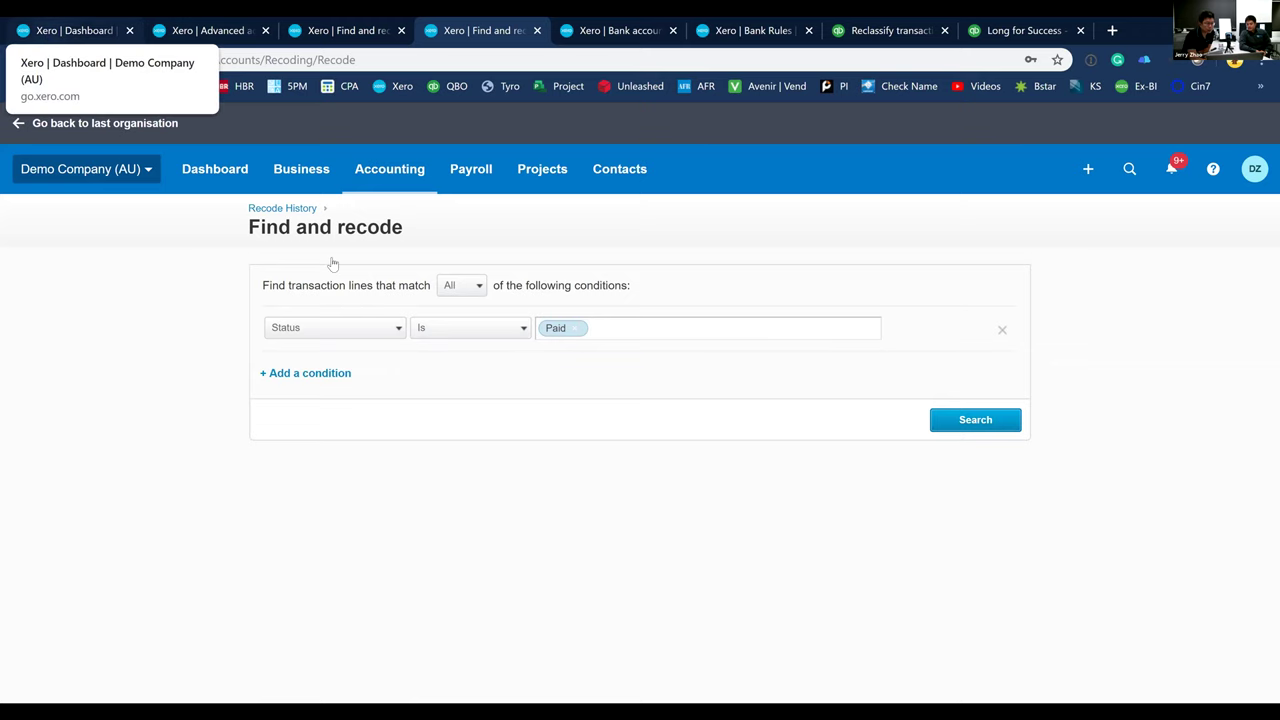
# Open cash coding for the Business Bank Account from the Xero dashboard's reconciliation link and sort the lines by payee
pyautogui.hotkey('ctrl', '1')
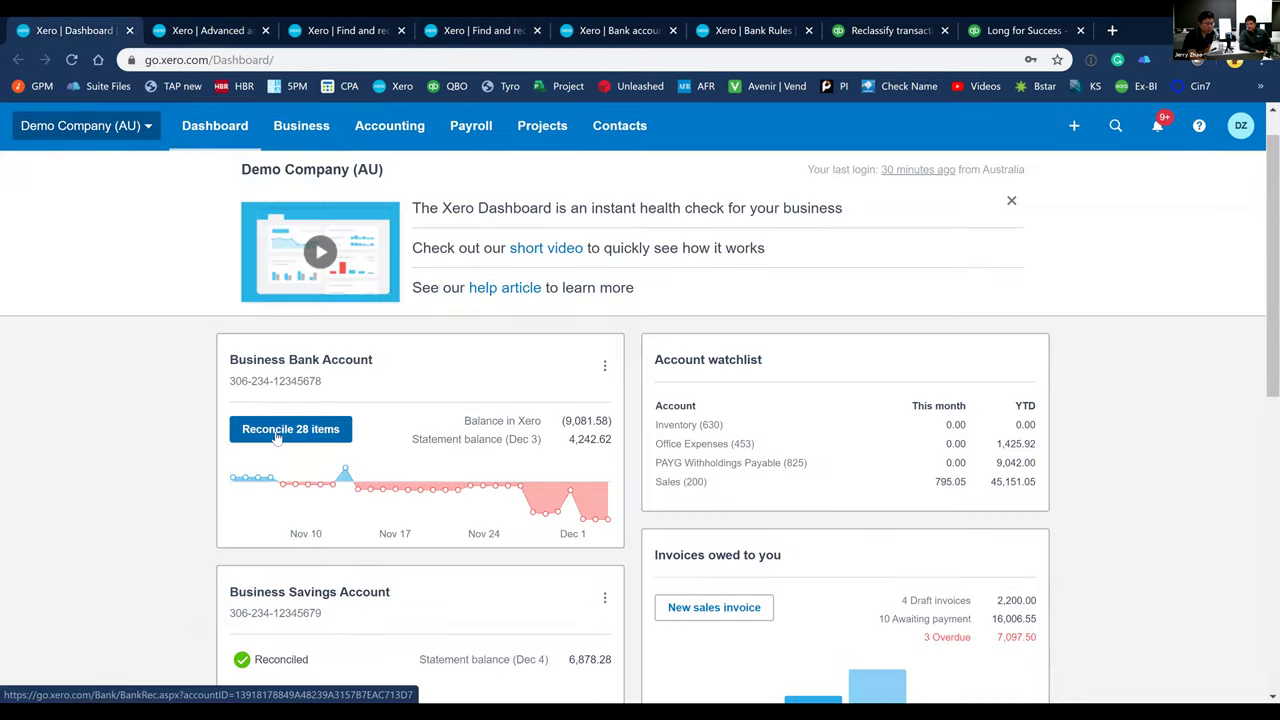
pyautogui.click(277, 432)
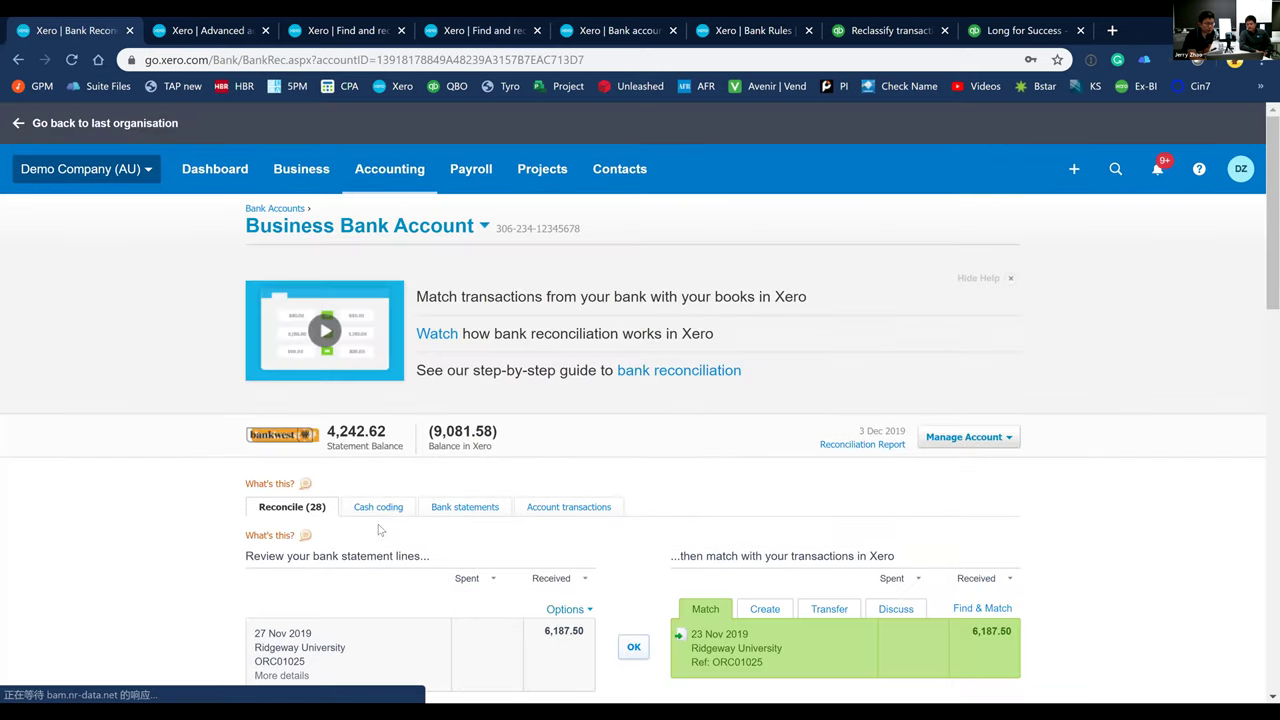
pyautogui.click(378, 511)
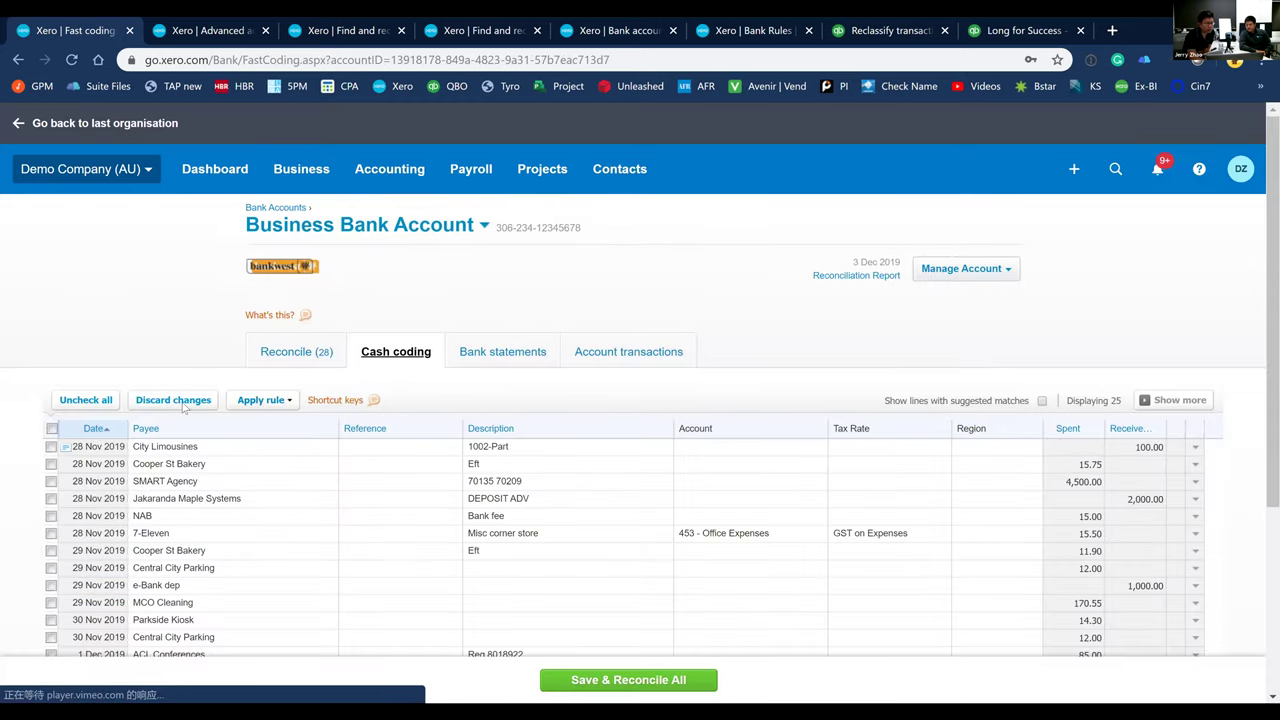
pyautogui.scroll(-2, 299, 492)
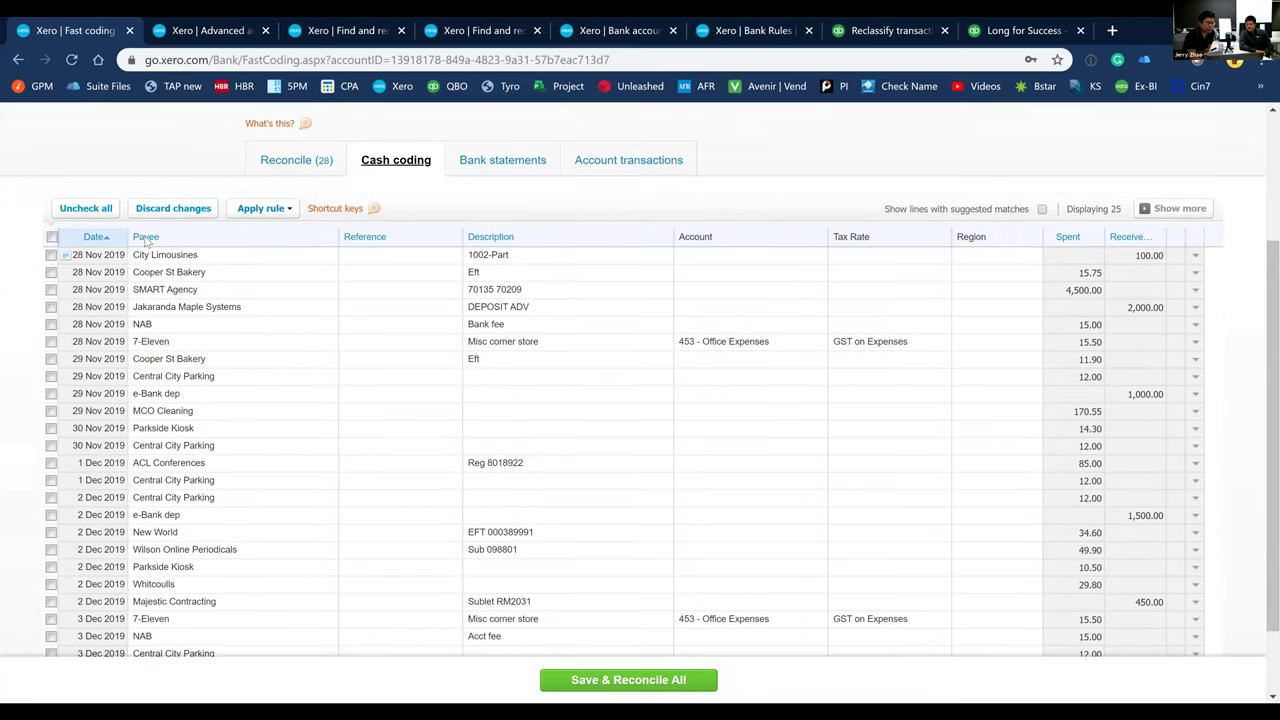
pyautogui.click(146, 237)
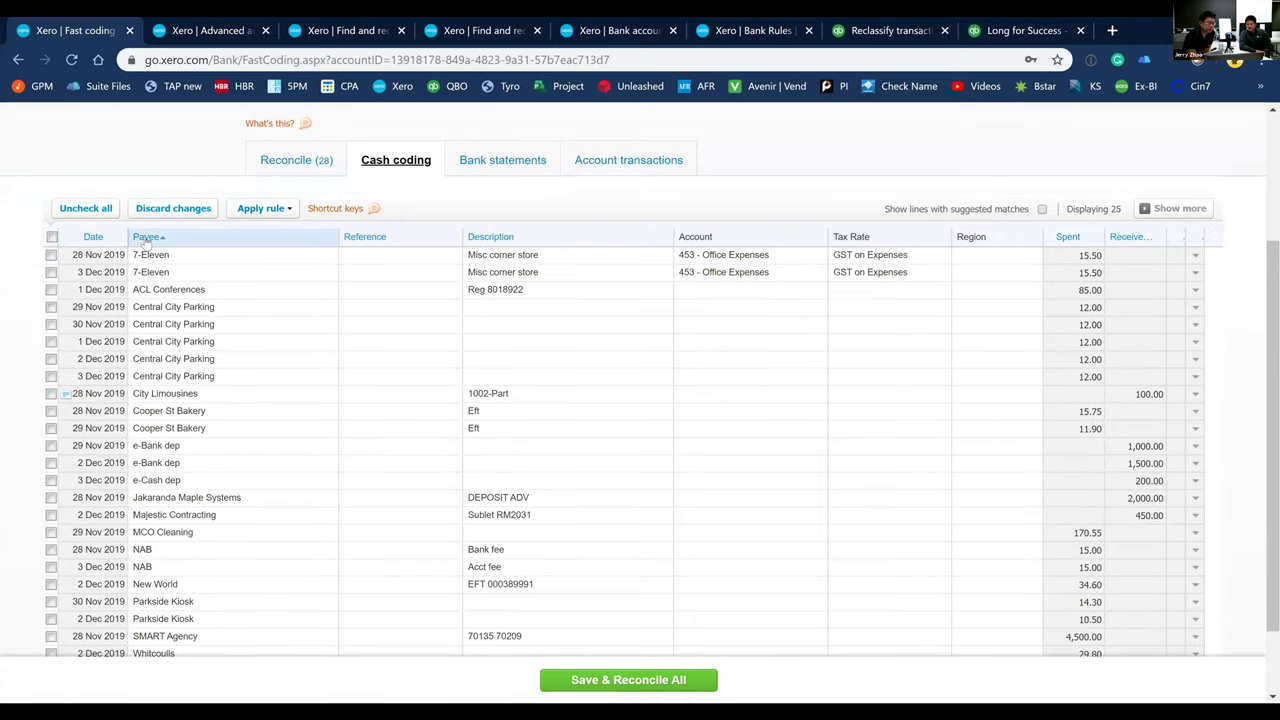
# Select all five Central City Parking lines and set their reference to BCC rate
pyautogui.click(51, 307)
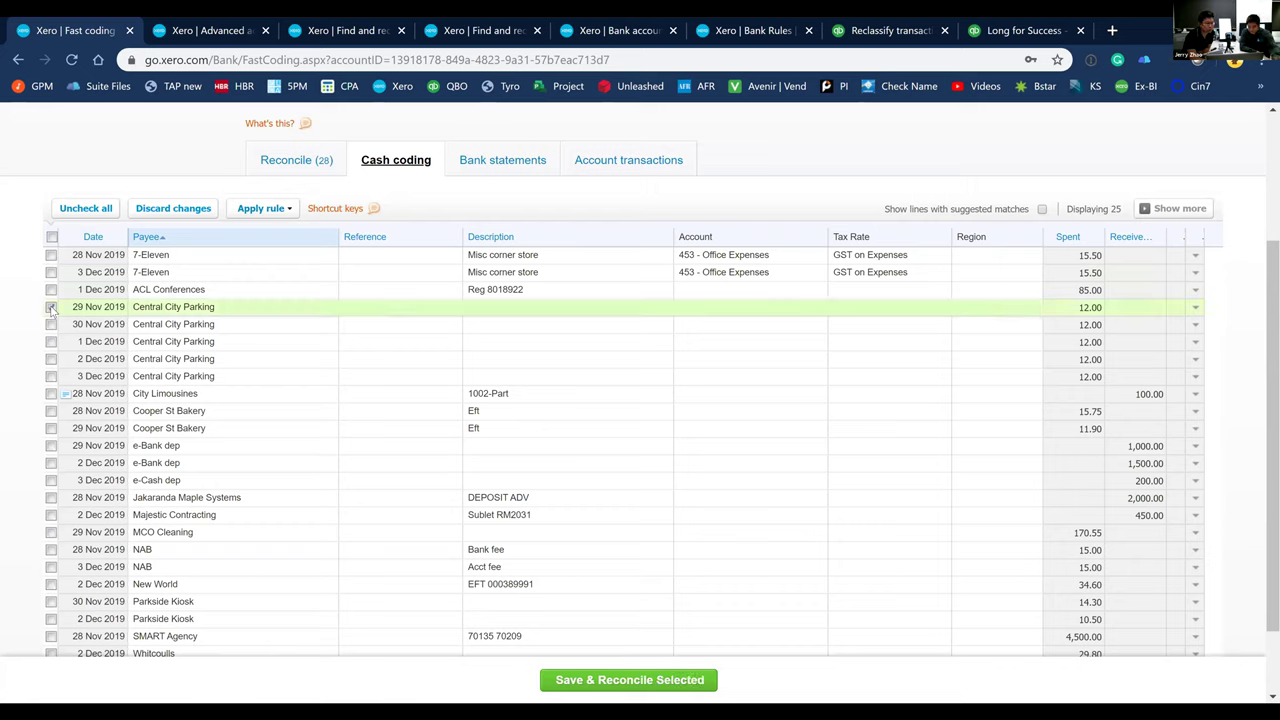
pyautogui.keyDown('shift'); pyautogui.click(51, 376); pyautogui.keyUp('shift')
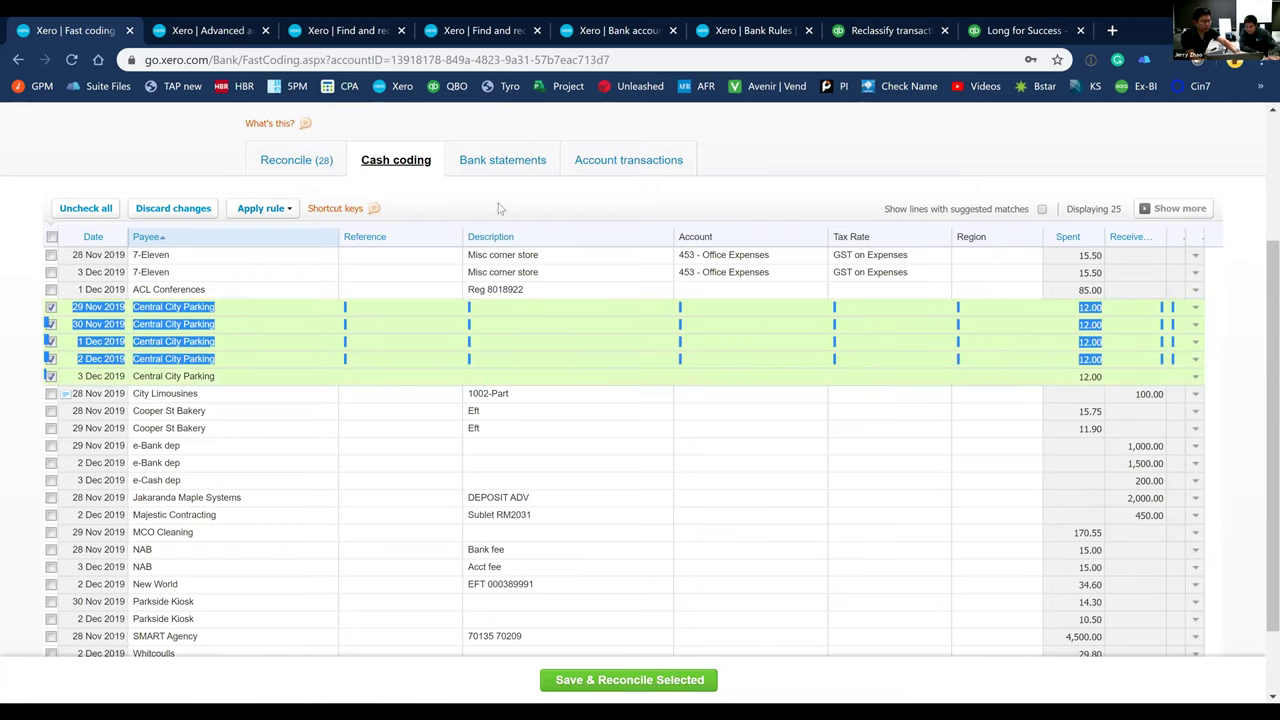
pyautogui.click(407, 306)
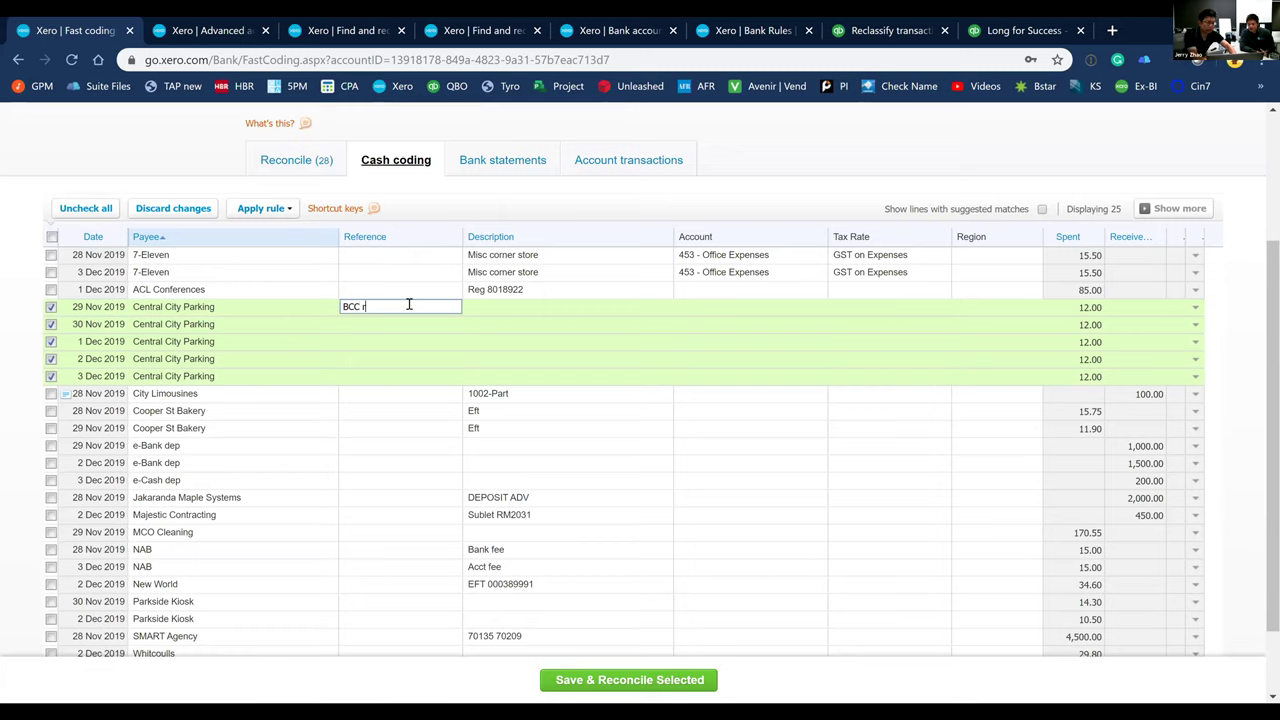
pyautogui.press('Tab')
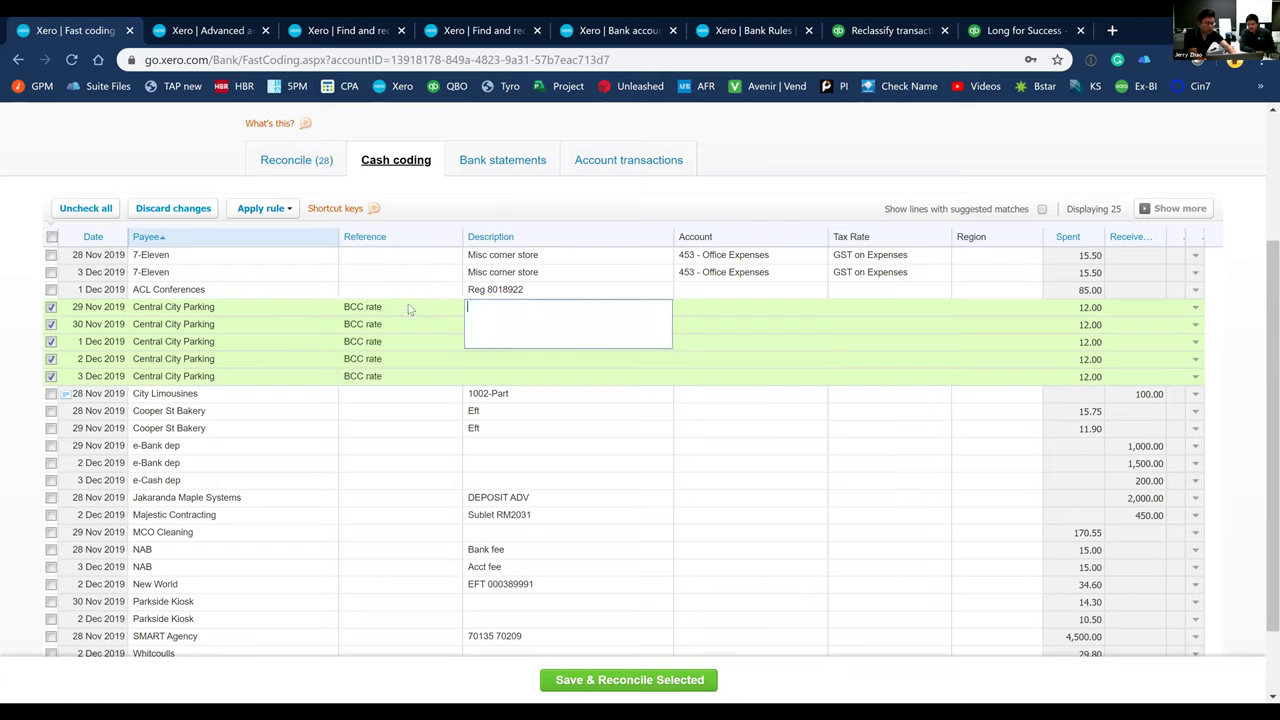
pyautogui.press('Tab')
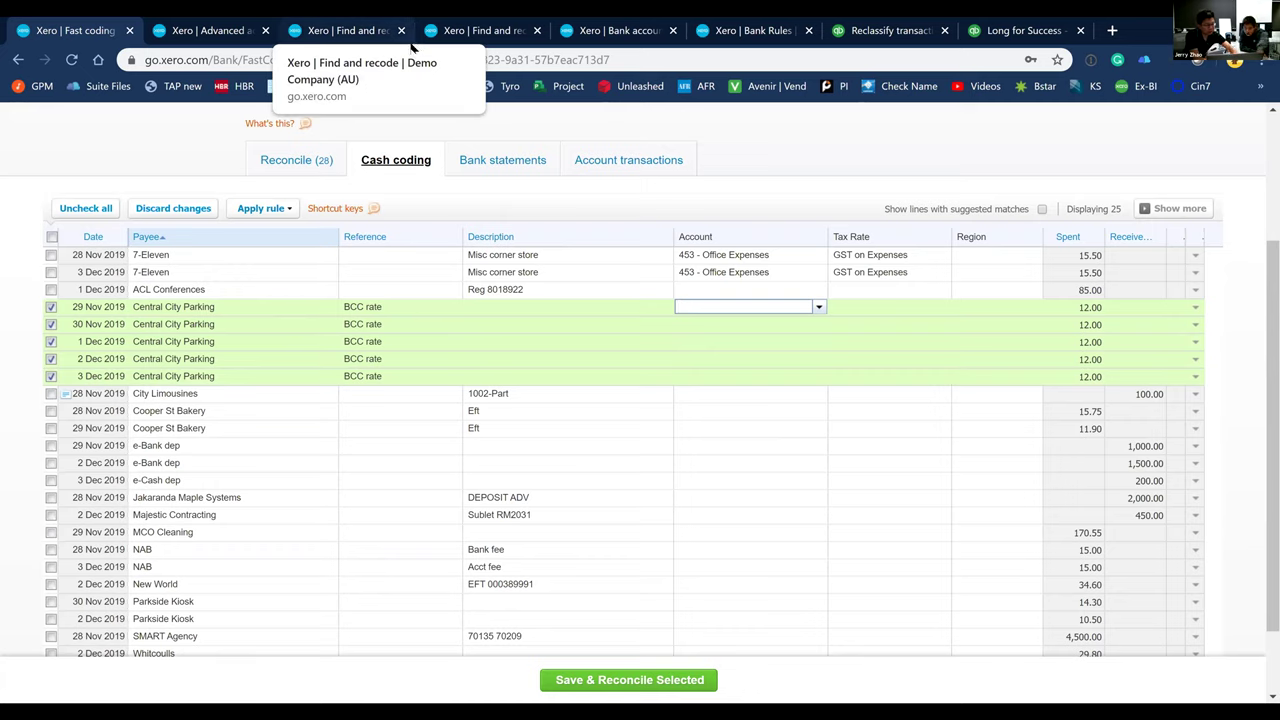
# Replace the selected parking lines' reference with the person's first name and code them to account 493 - Travel - National
pyautogui.click(405, 310)
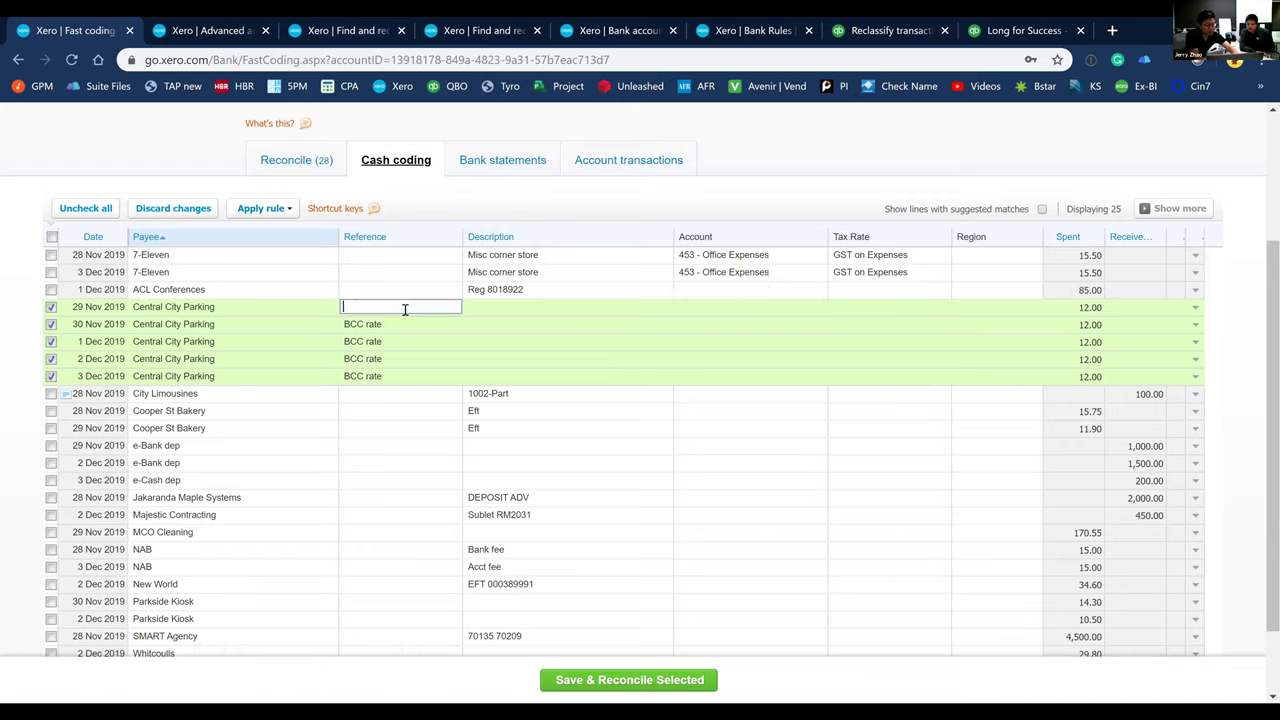
pyautogui.write('Dylan')
pyautogui.press('Tab')
pyautogui.press('Tab')
pyautogui.press('Tab')
pyautogui.hotkey('shift', 'Tab')
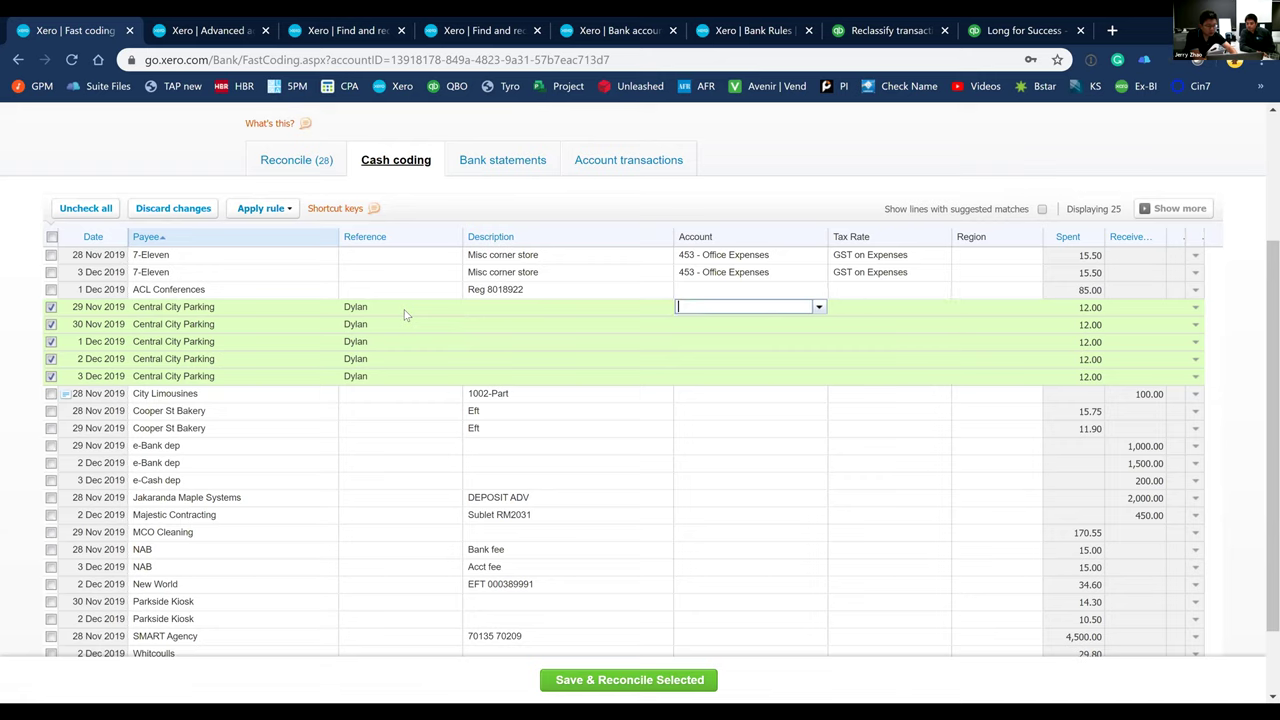
pyautogui.write('trave')
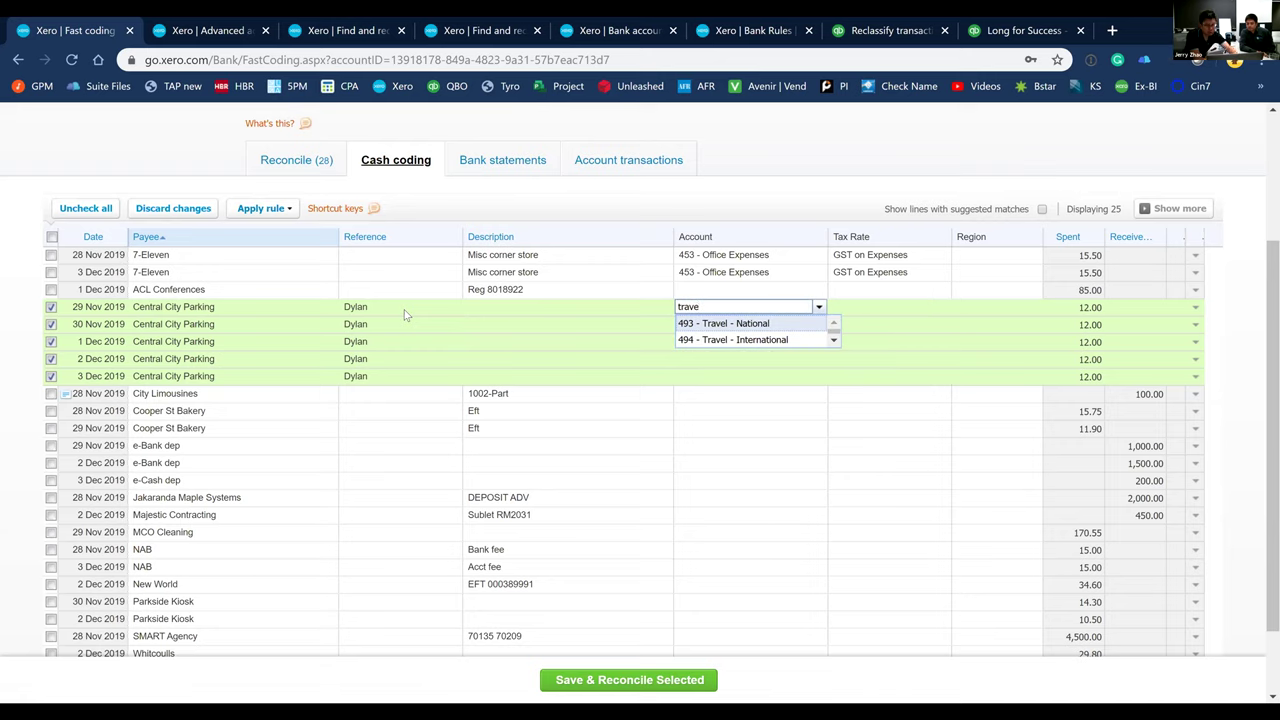
pyautogui.press('Return')
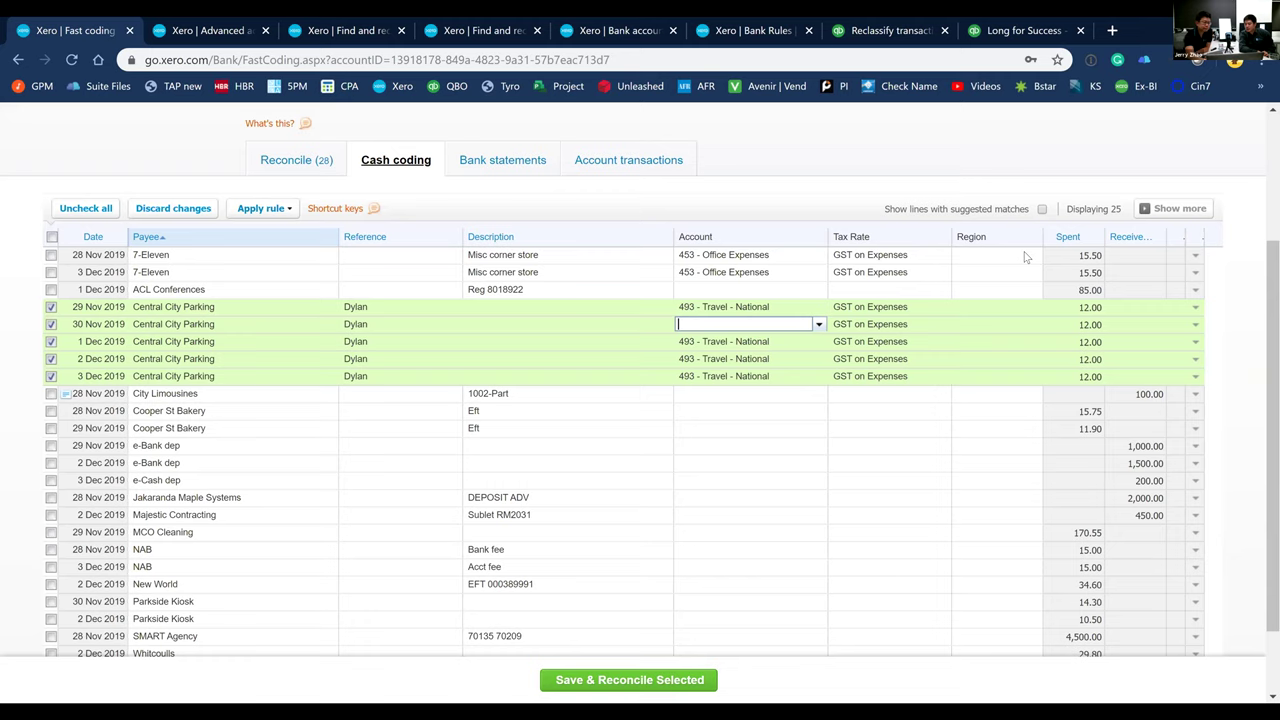
pyautogui.click(657, 166)
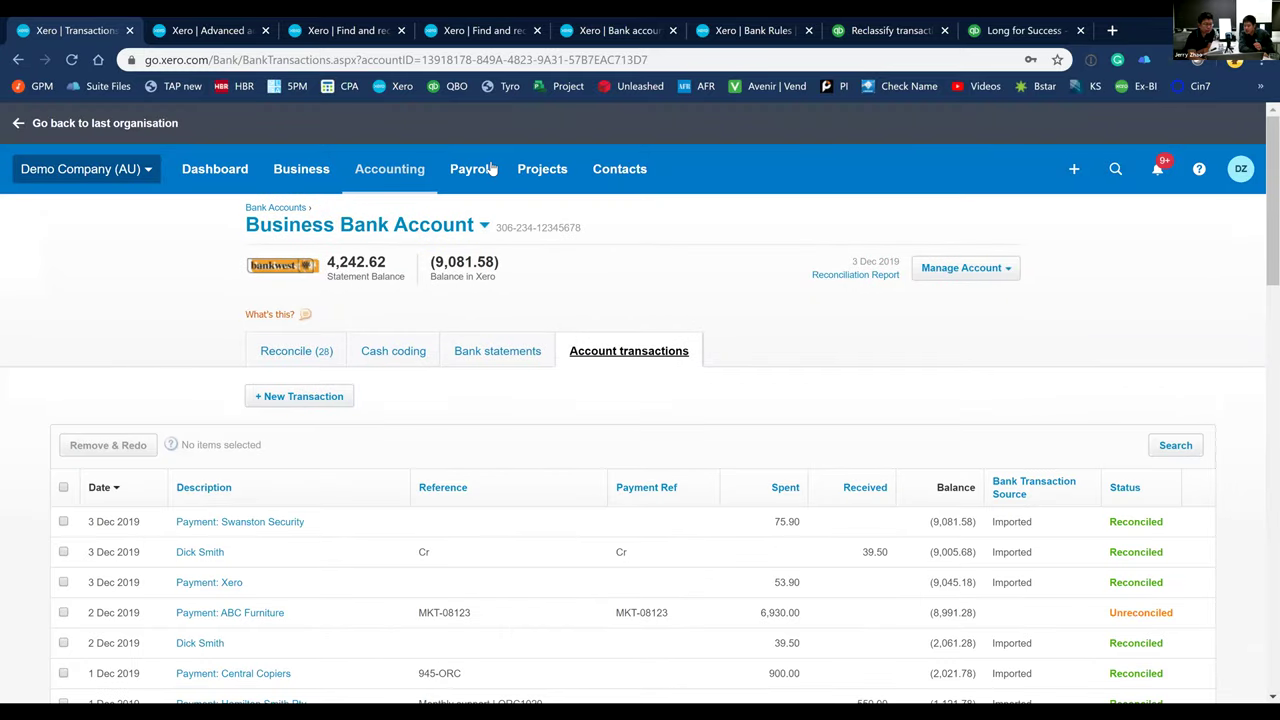
pyautogui.click(401, 172)
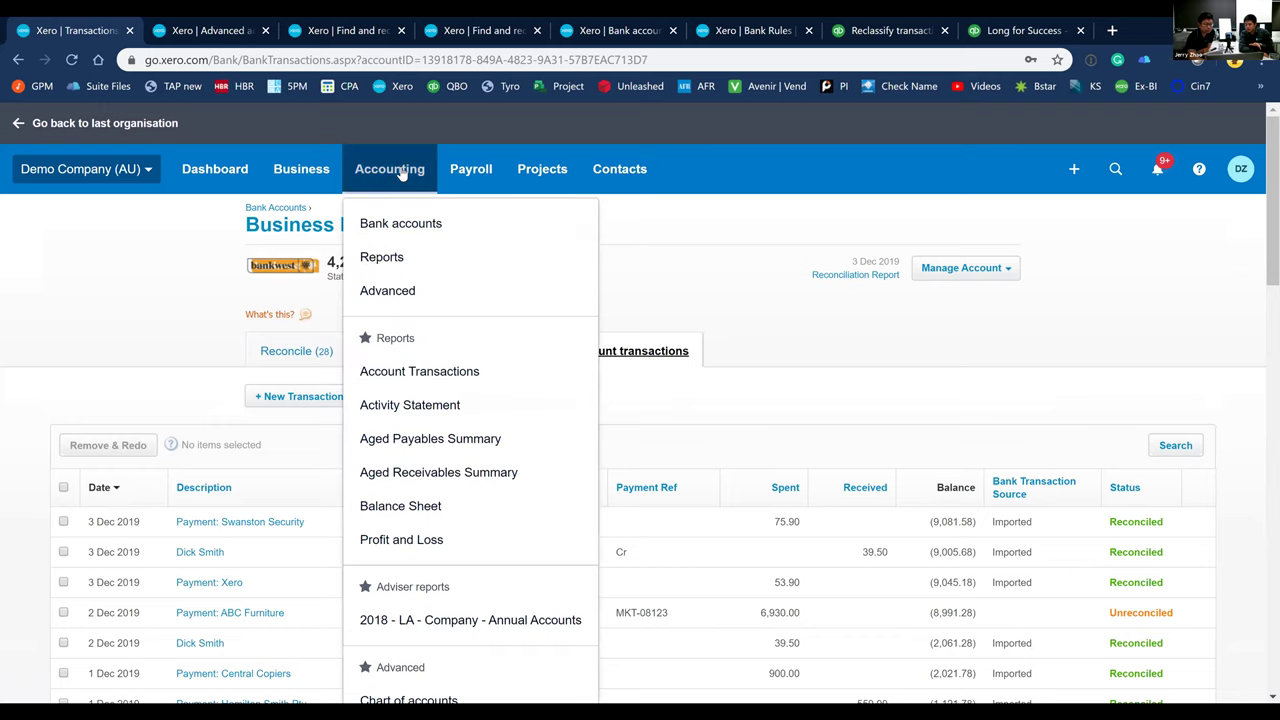
pyautogui.scroll(-1, 401, 172)
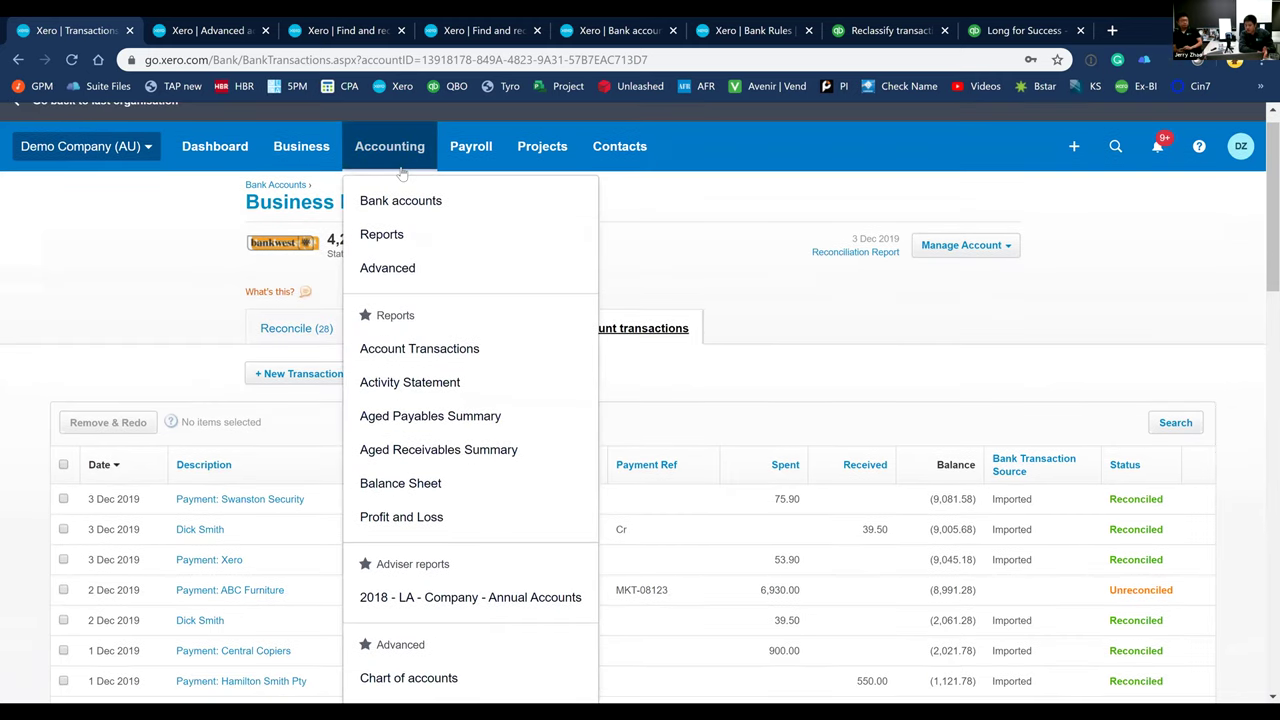
pyautogui.scroll(-1, 401, 172)
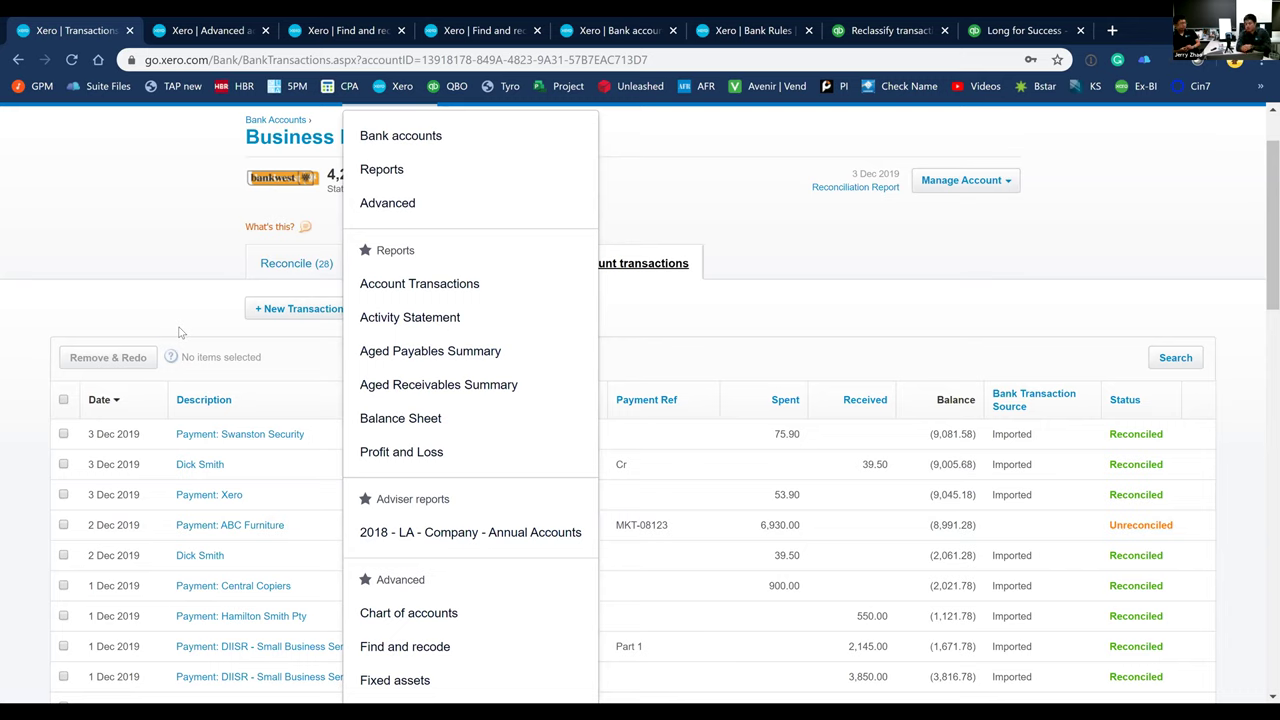
# Go to the browser tab with the 404 - Bank Fees recode search and open the Profit and Loss report there
pyautogui.click(390, 44)
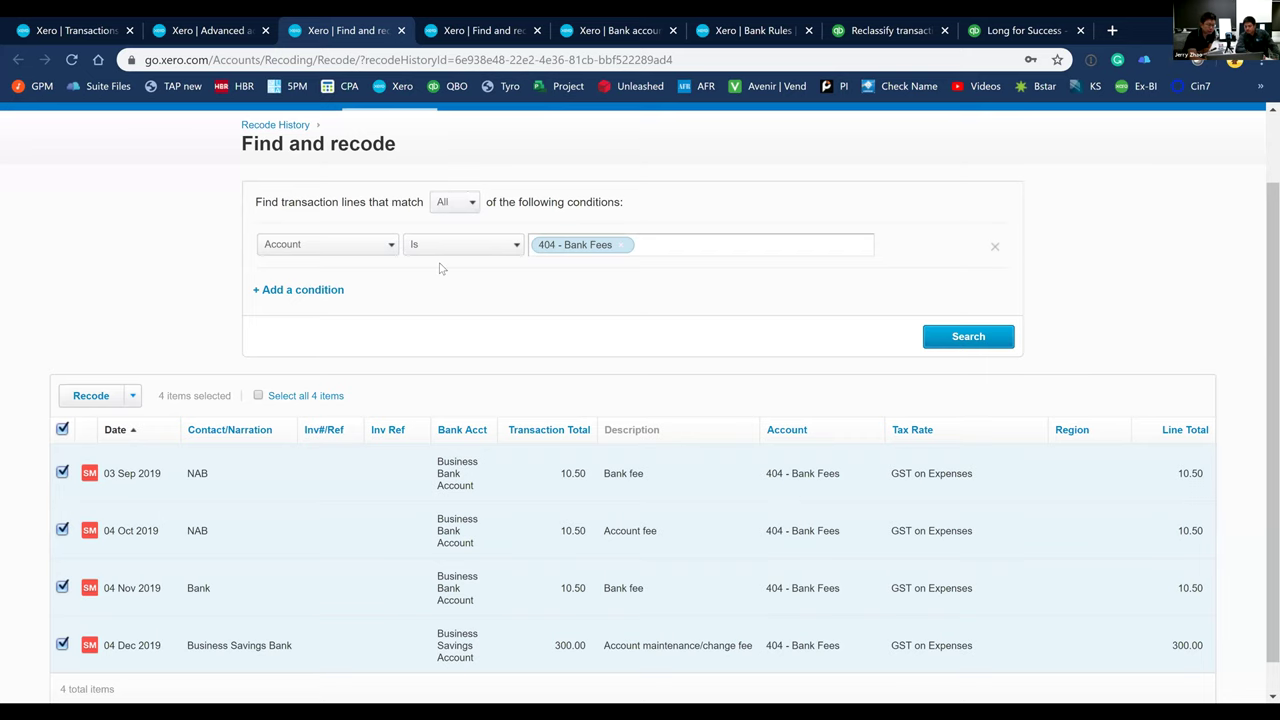
pyautogui.scroll(1, 440, 268)
pyautogui.click(389, 169)
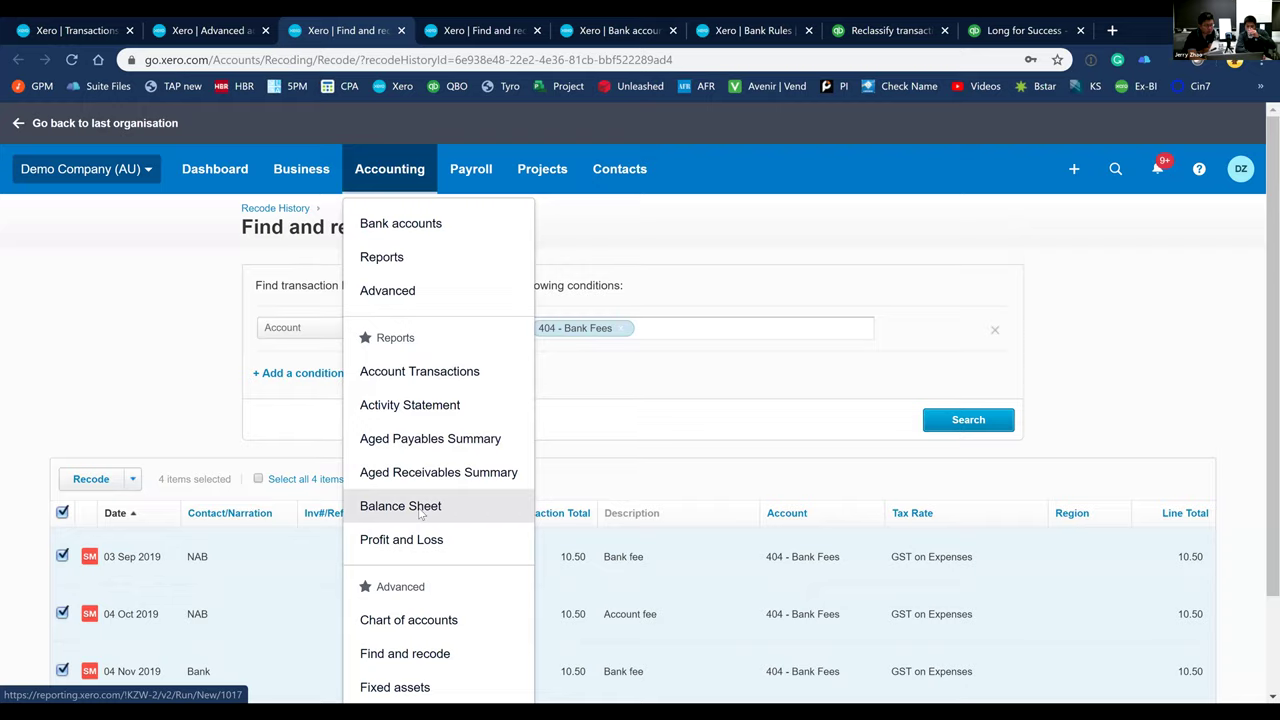
pyautogui.scroll(-1, 420, 512)
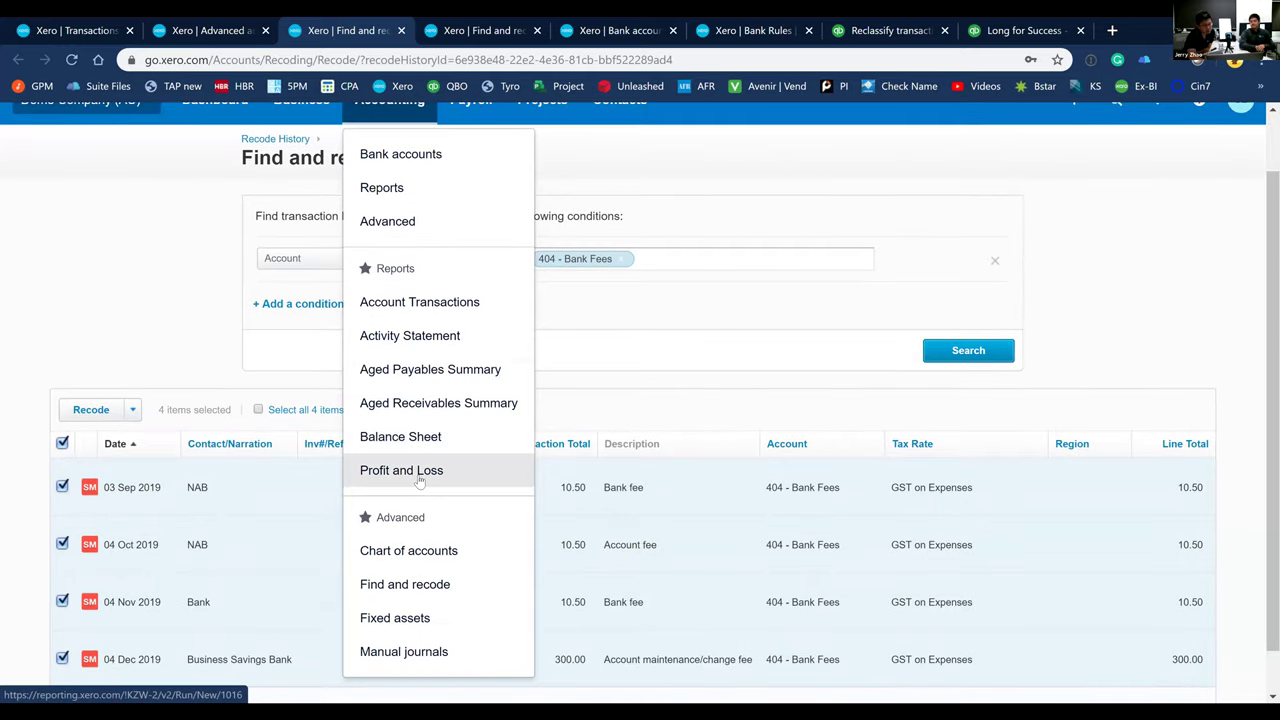
pyautogui.click(420, 479)
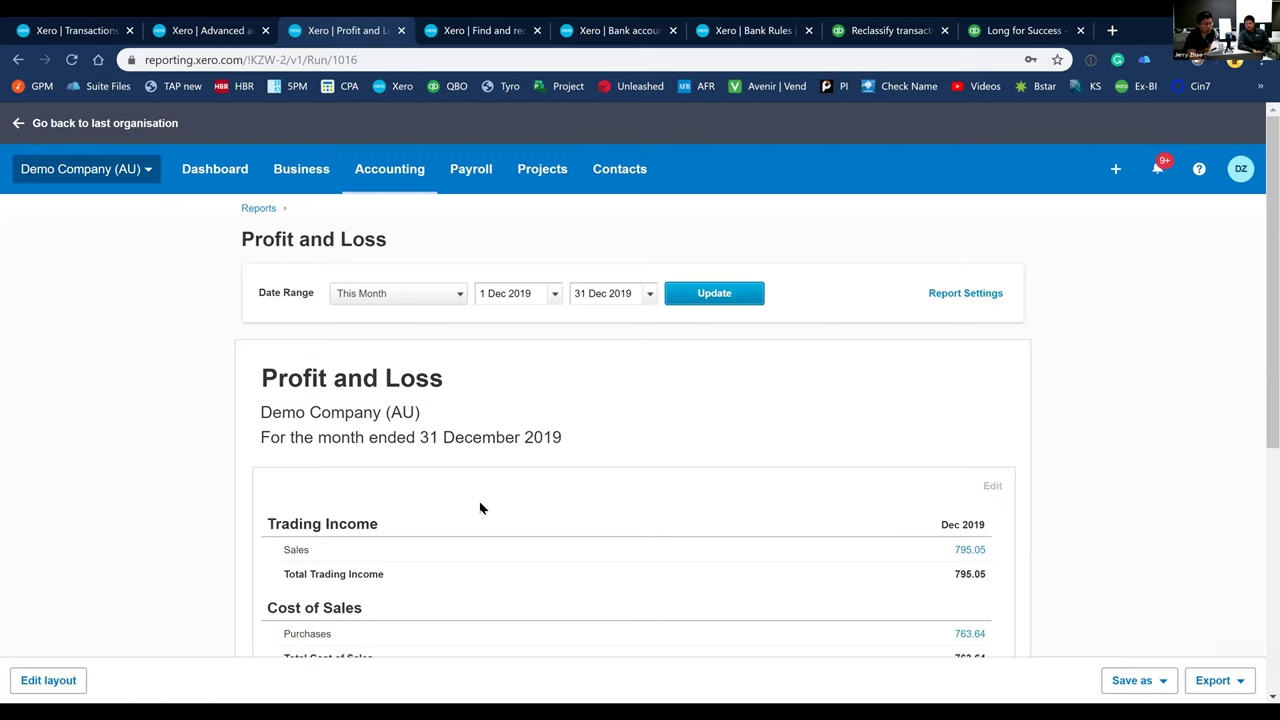
# Review the Profit and Loss report for December 2019 and examine its report settings, including the Region filter
pyautogui.scroll(-1, 480, 508)
pyautogui.scroll(-1, 480, 508)
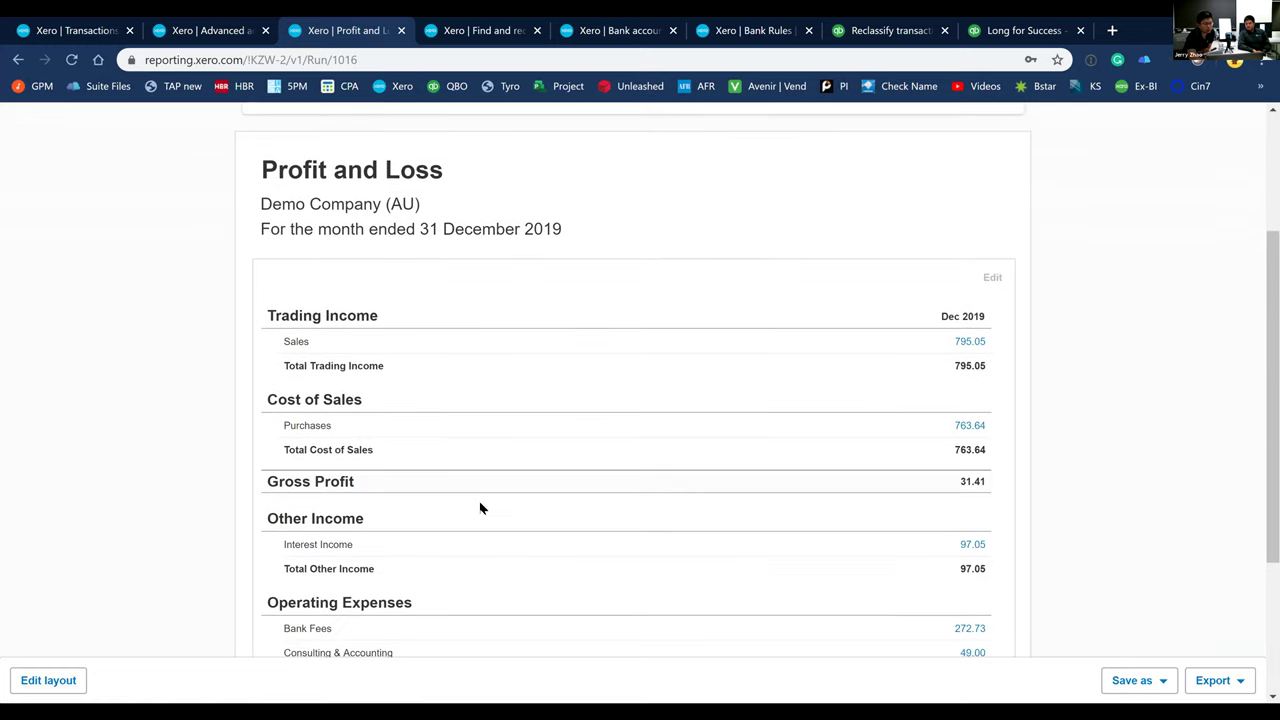
pyautogui.scroll(-1, 480, 508)
pyautogui.scroll(3, 480, 508)
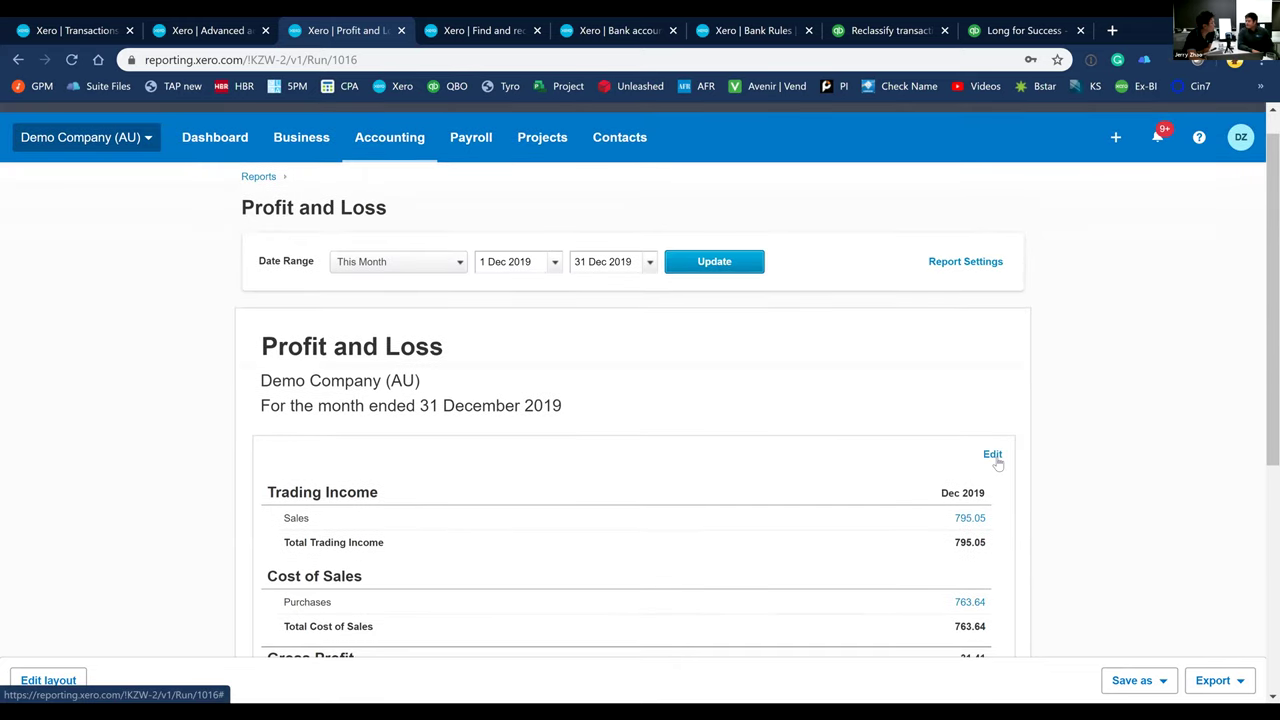
pyautogui.click(984, 268)
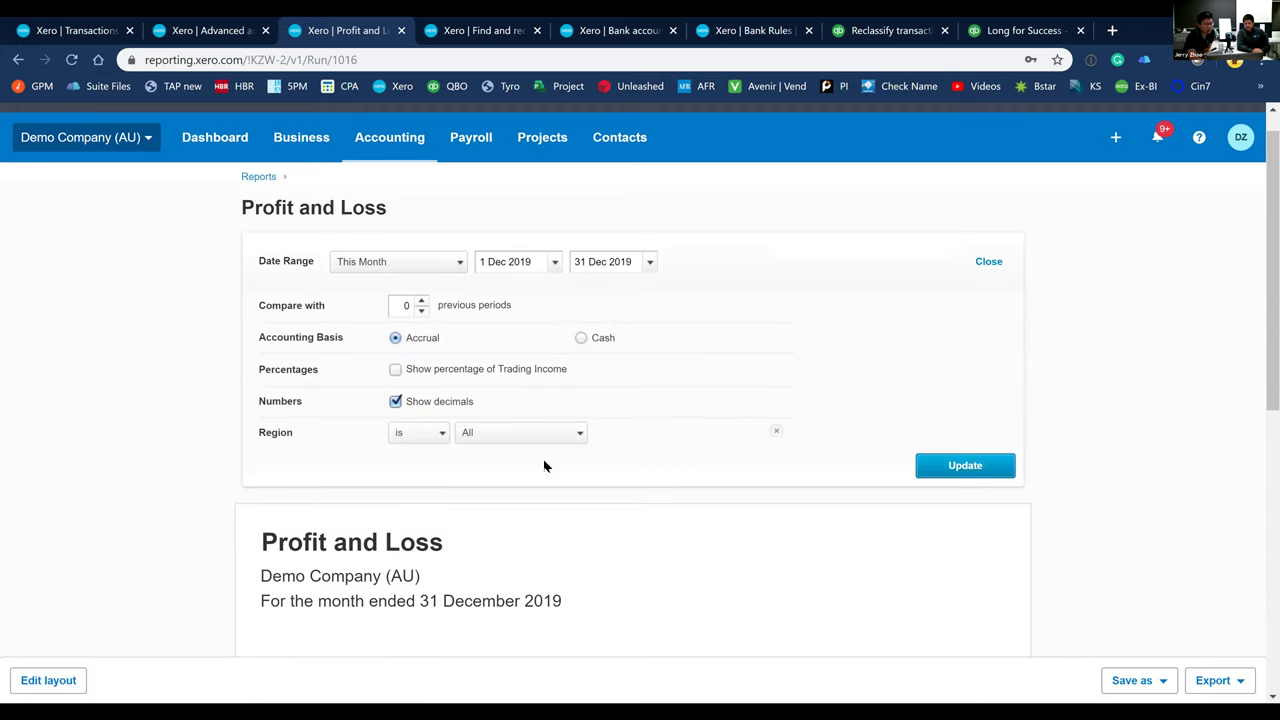
pyautogui.scroll(-1, 533, 498)
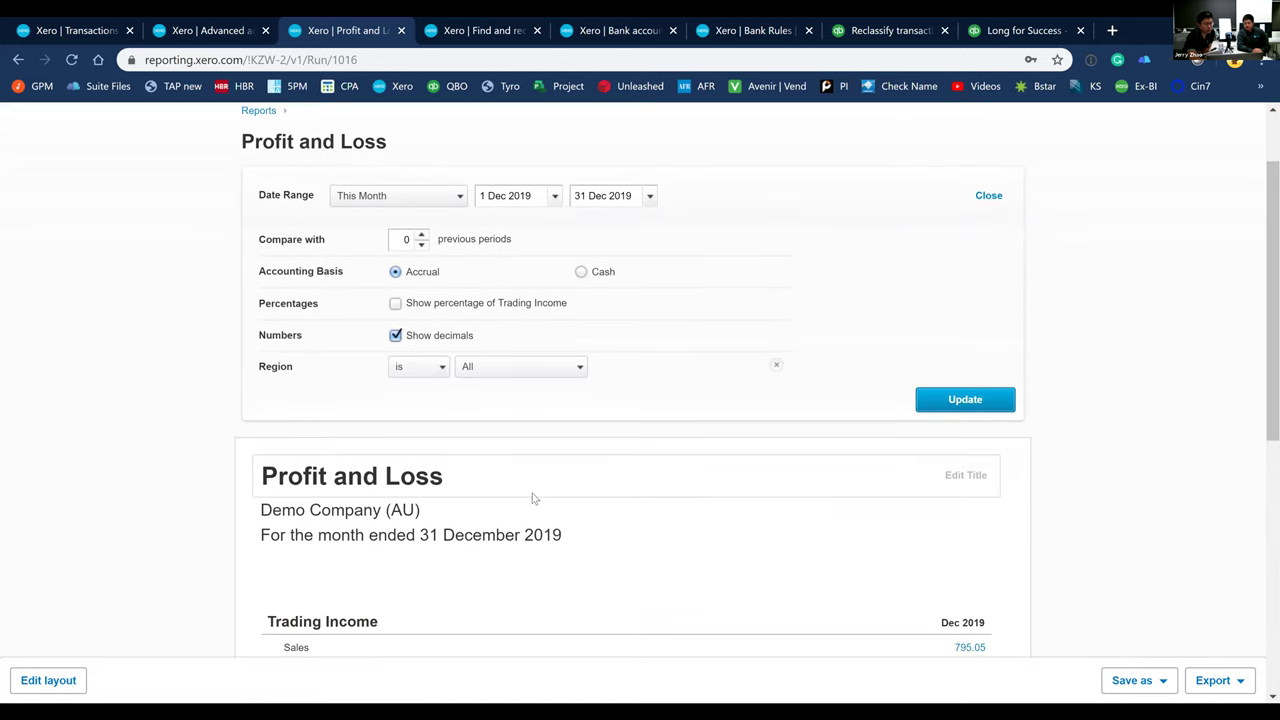
pyautogui.scroll(1, 533, 498)
# Open the Aged Receivables Summary, add the Outstanding GST column, and update and review the report
pyautogui.click(386, 169)
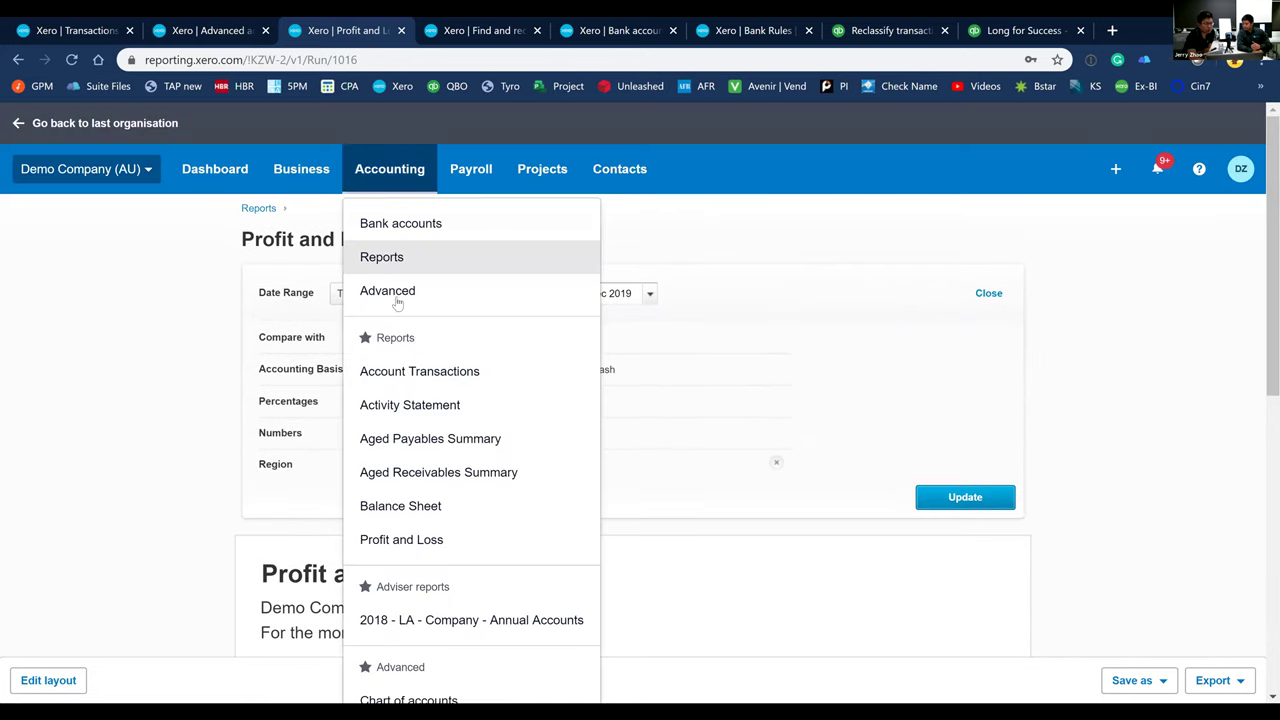
pyautogui.click(446, 476)
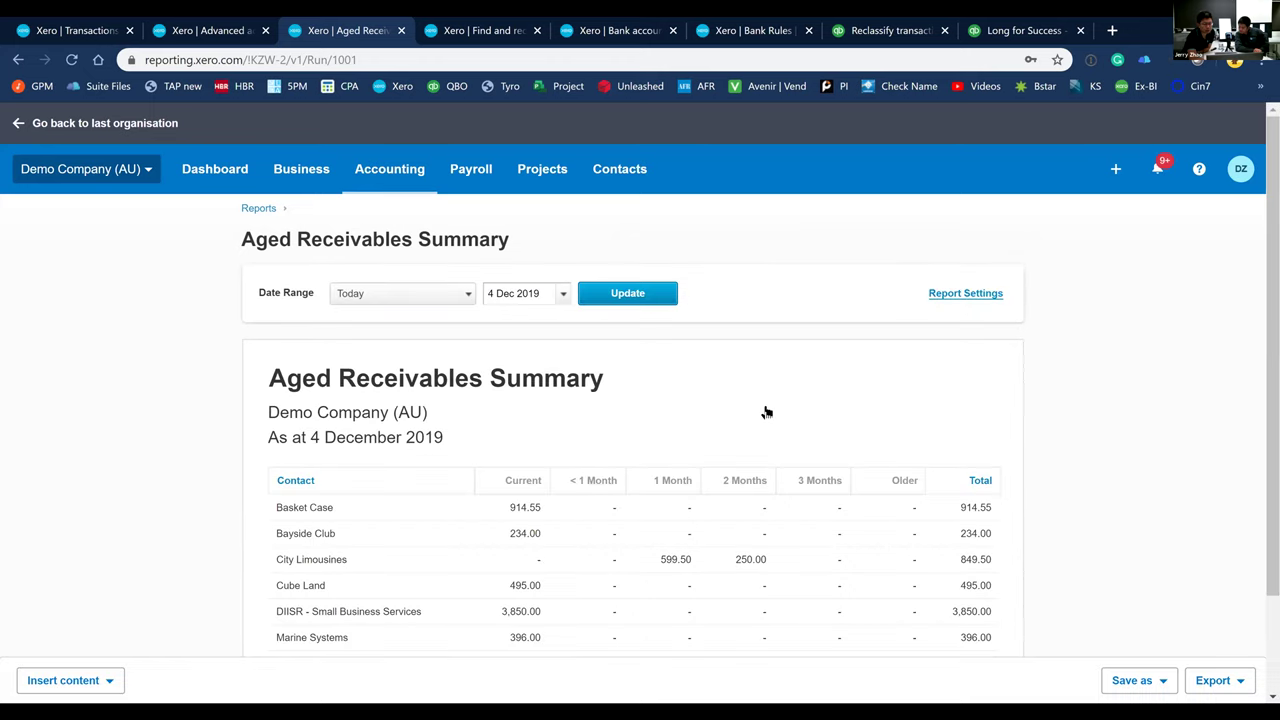
pyautogui.click(962, 294)
pyautogui.scroll(-1, 768, 435)
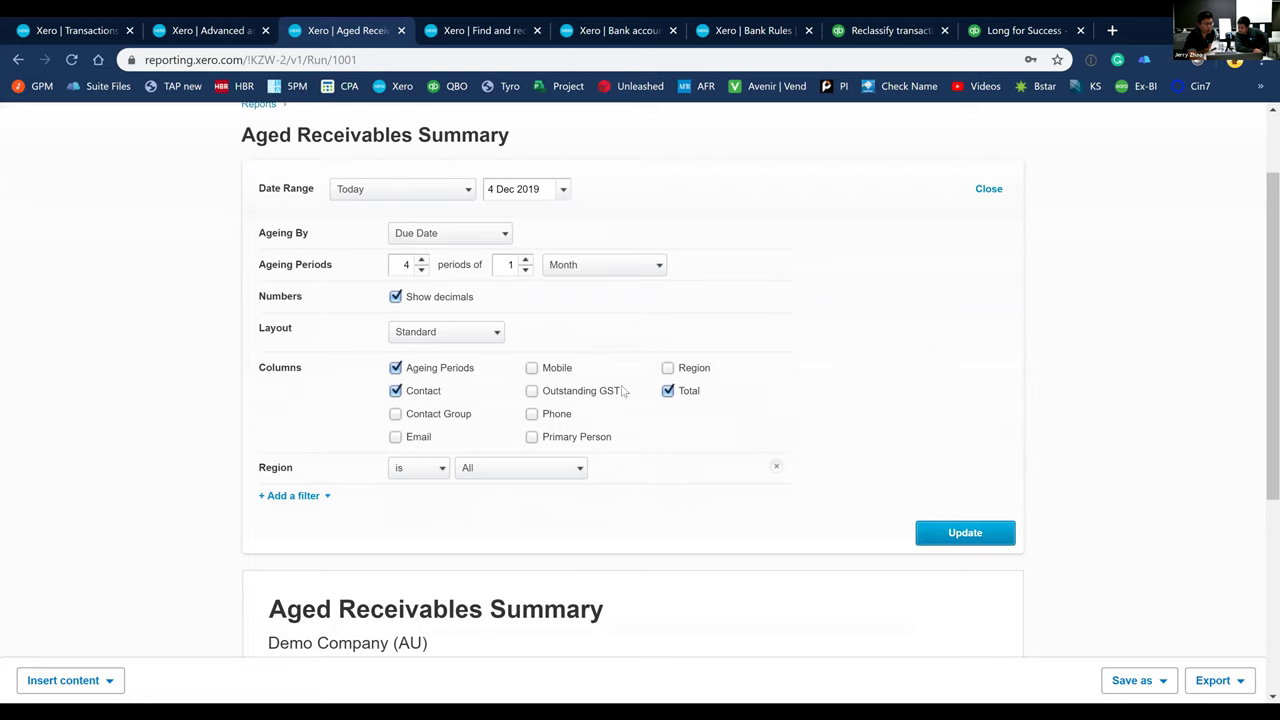
pyautogui.click(531, 392)
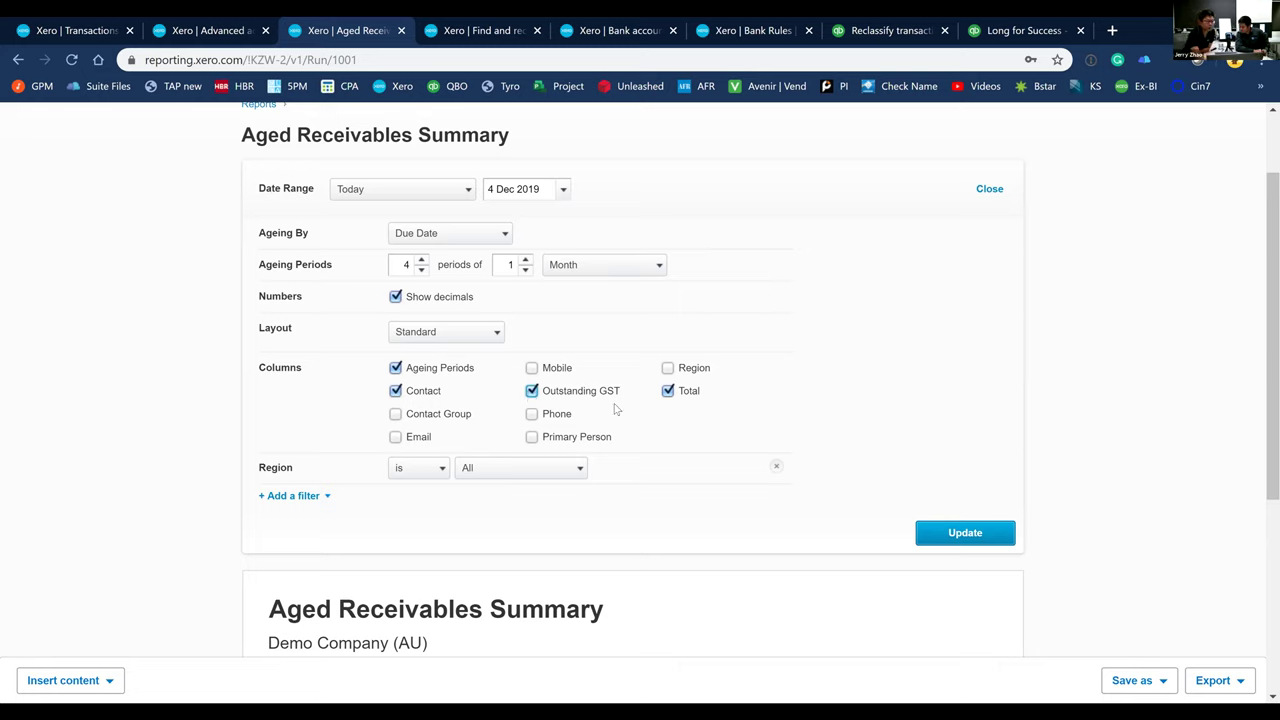
pyautogui.click(955, 538)
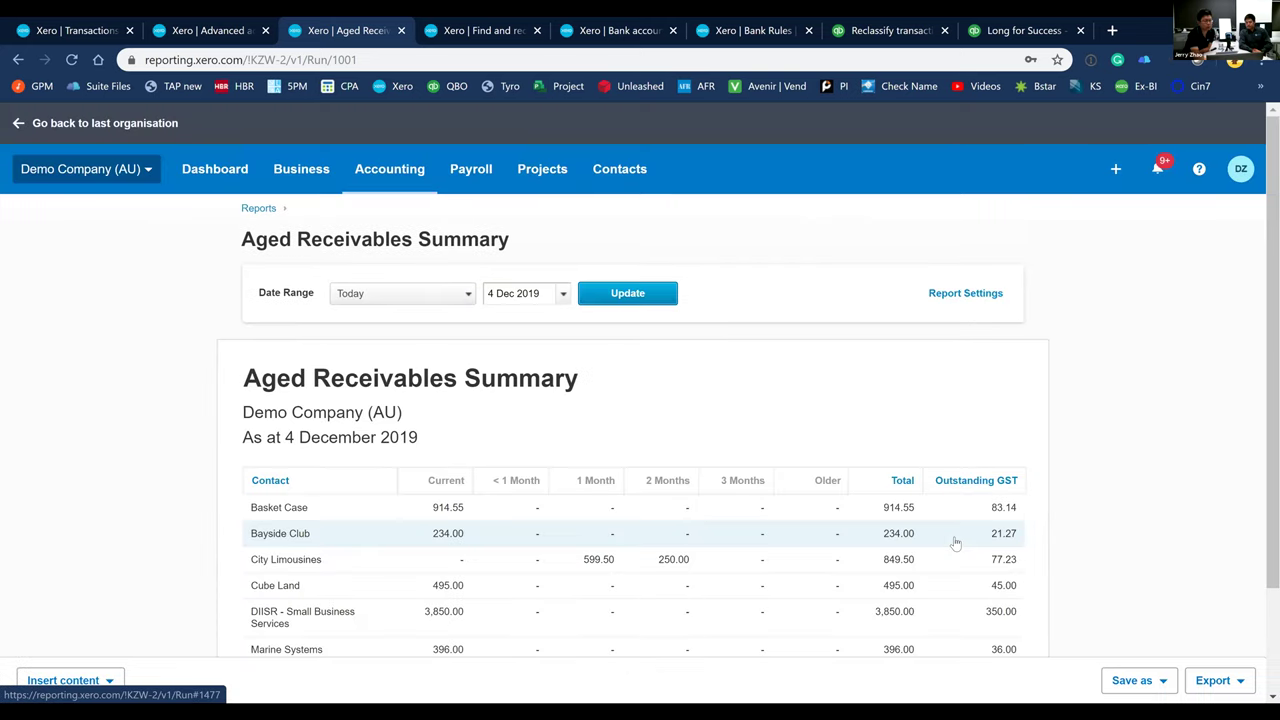
pyautogui.scroll(-3, 955, 543)
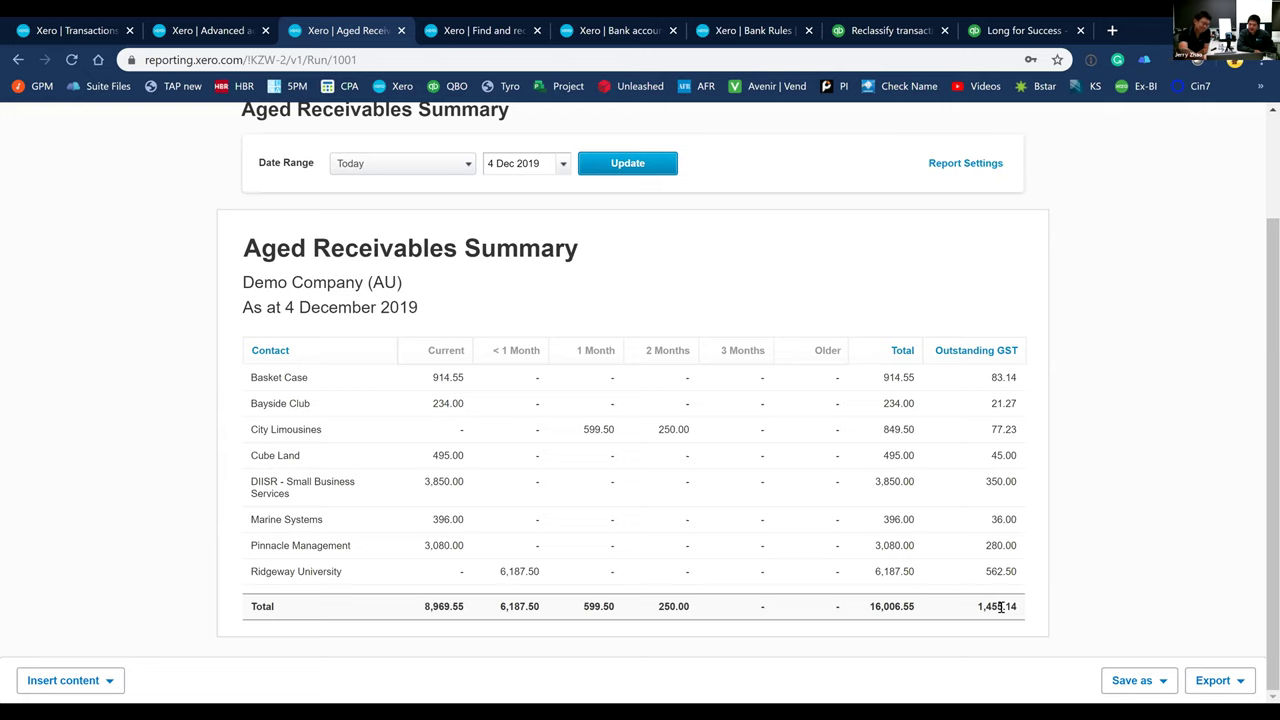
pyautogui.scroll(3, 998, 606)
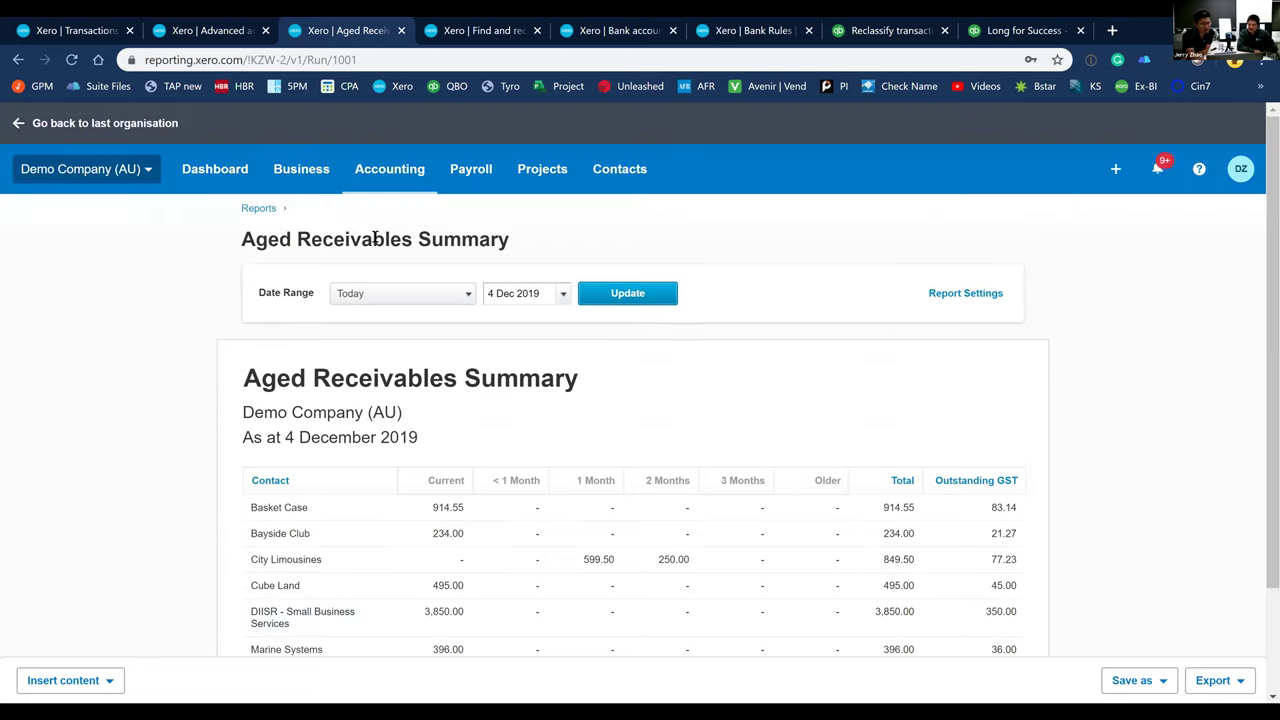
# Open the organisation's Financial settings from the Advanced accounting page
pyautogui.click(390, 170)
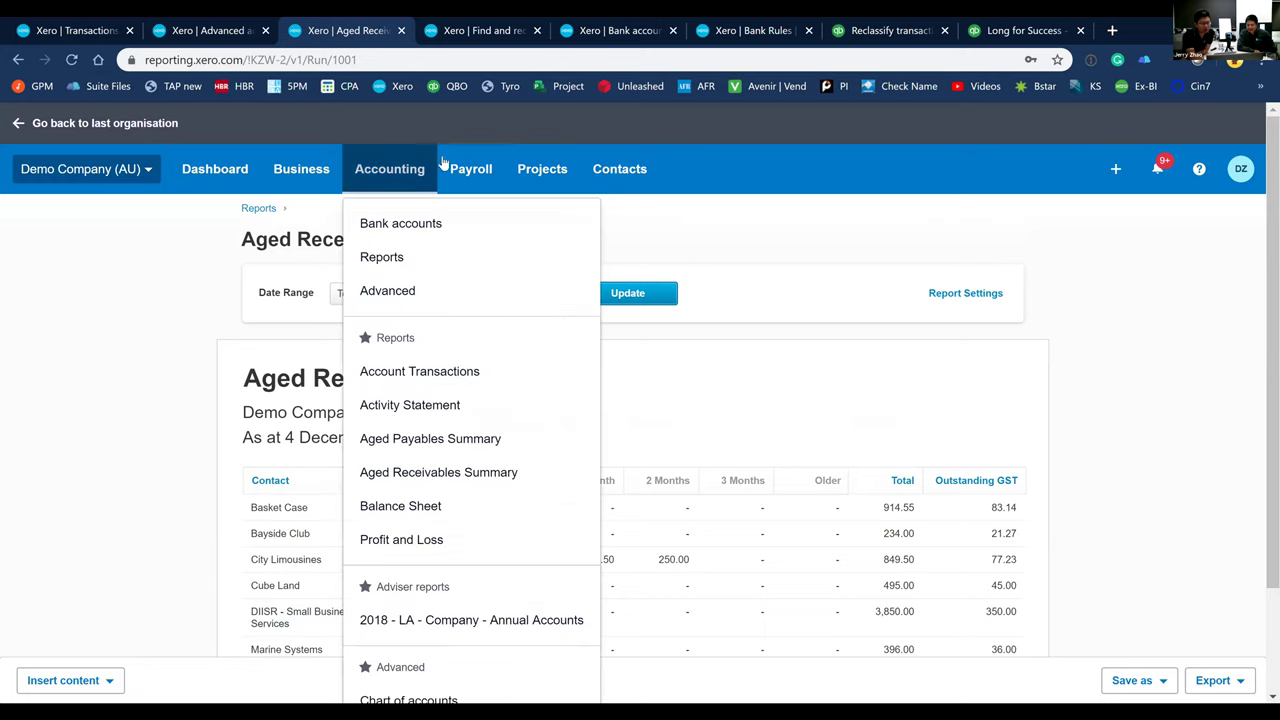
pyautogui.click(463, 288)
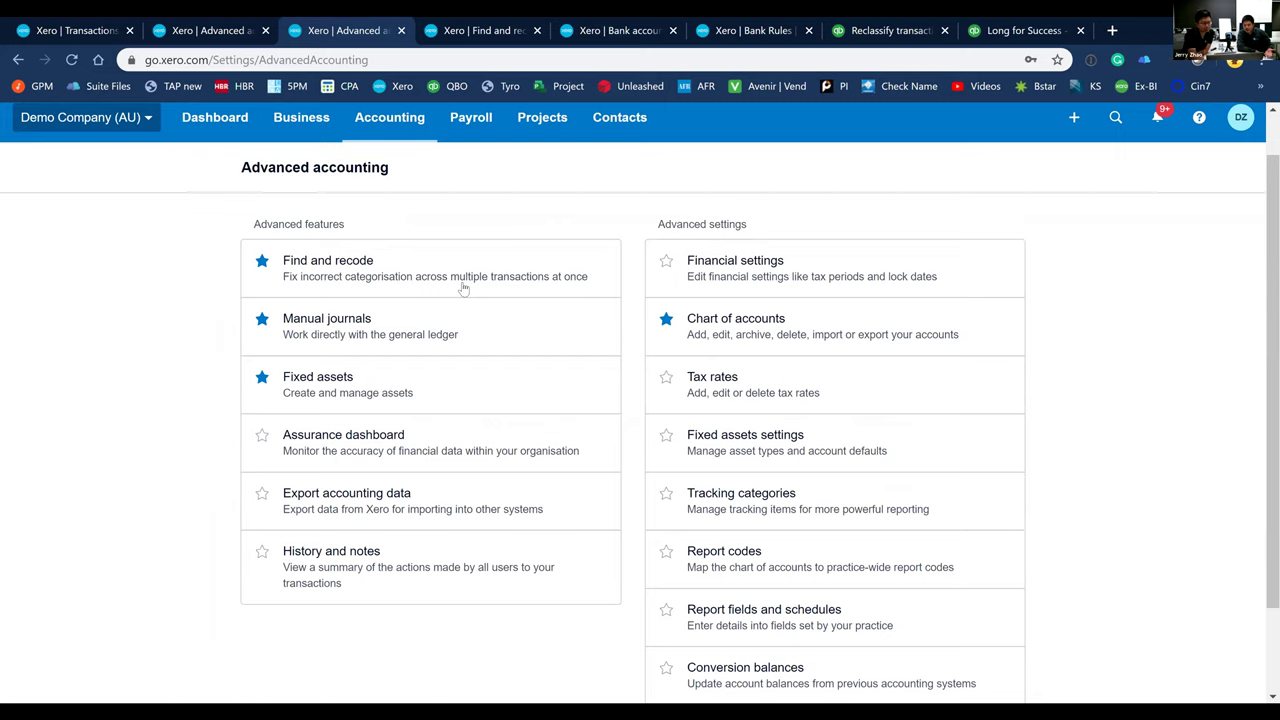
pyautogui.scroll(-1, 474, 424)
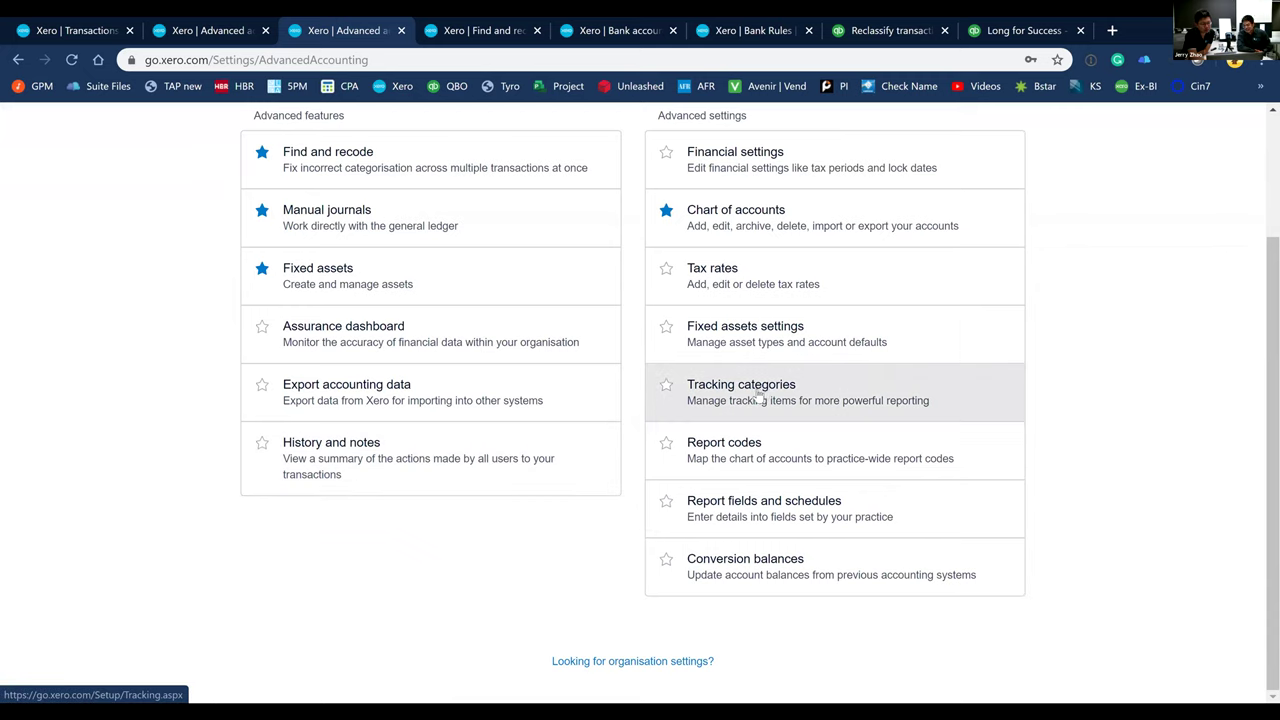
pyautogui.click(760, 160)
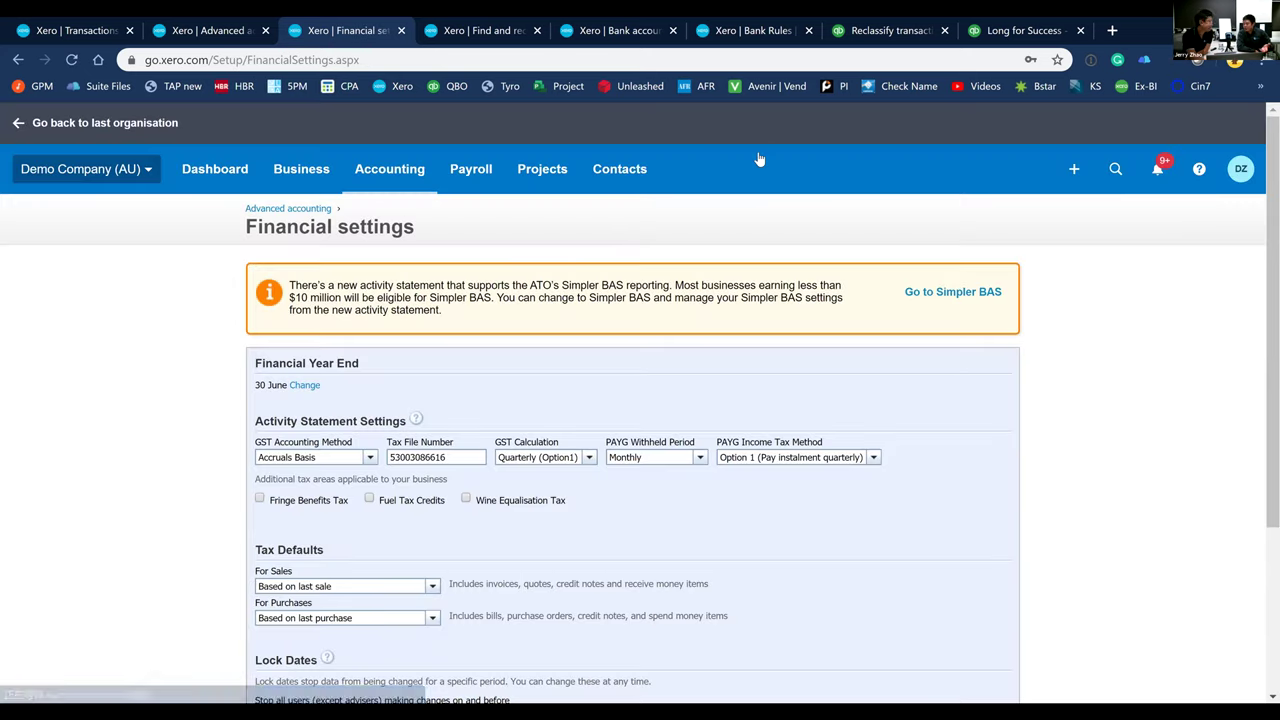
# Set the lock date that stops all users except advisers making changes to 30 Jun 2019
pyautogui.scroll(-3, 760, 160)
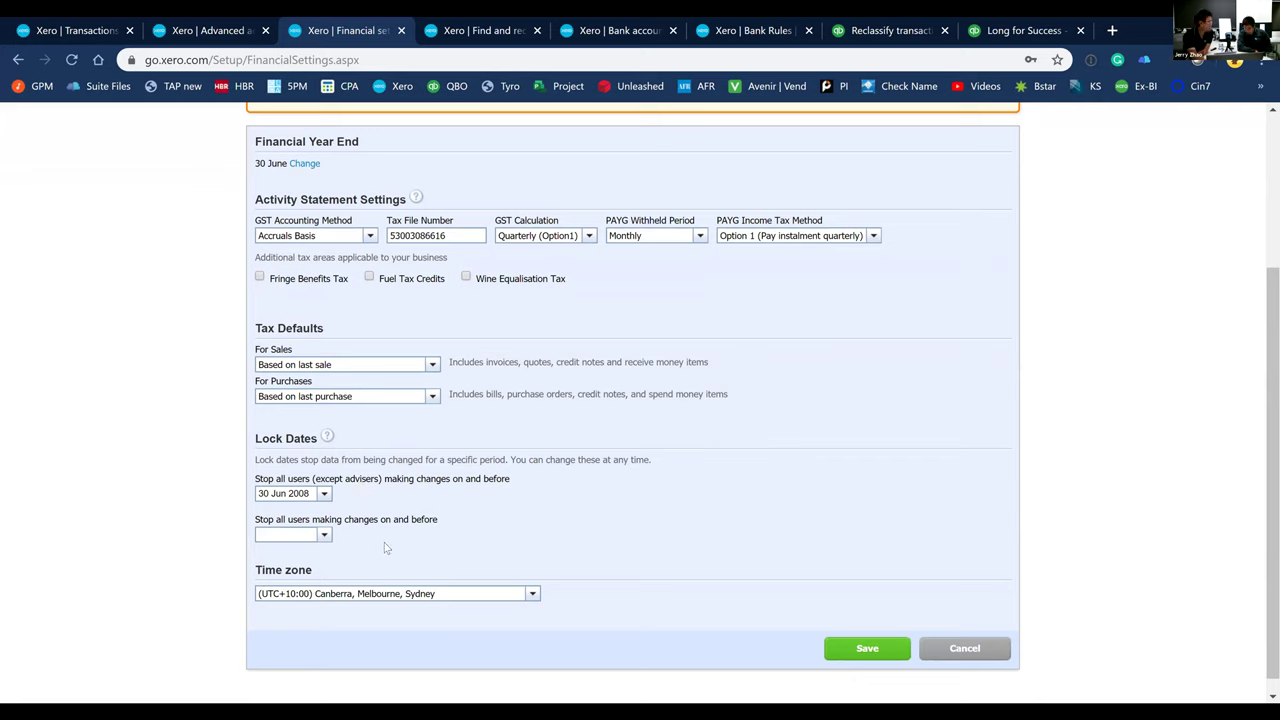
pyautogui.click(311, 493)
pyautogui.press('BackSpace')
pyautogui.press('BackSpace')
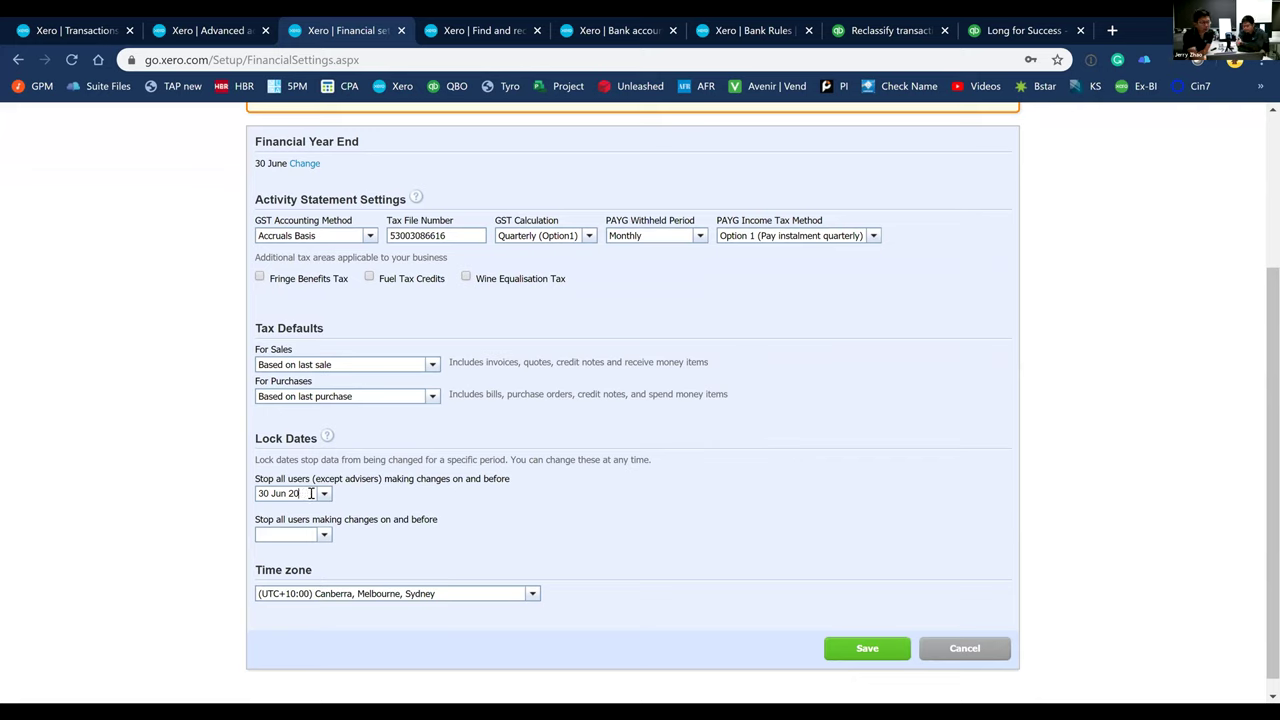
pyautogui.write('19')
pyautogui.click(309, 534)
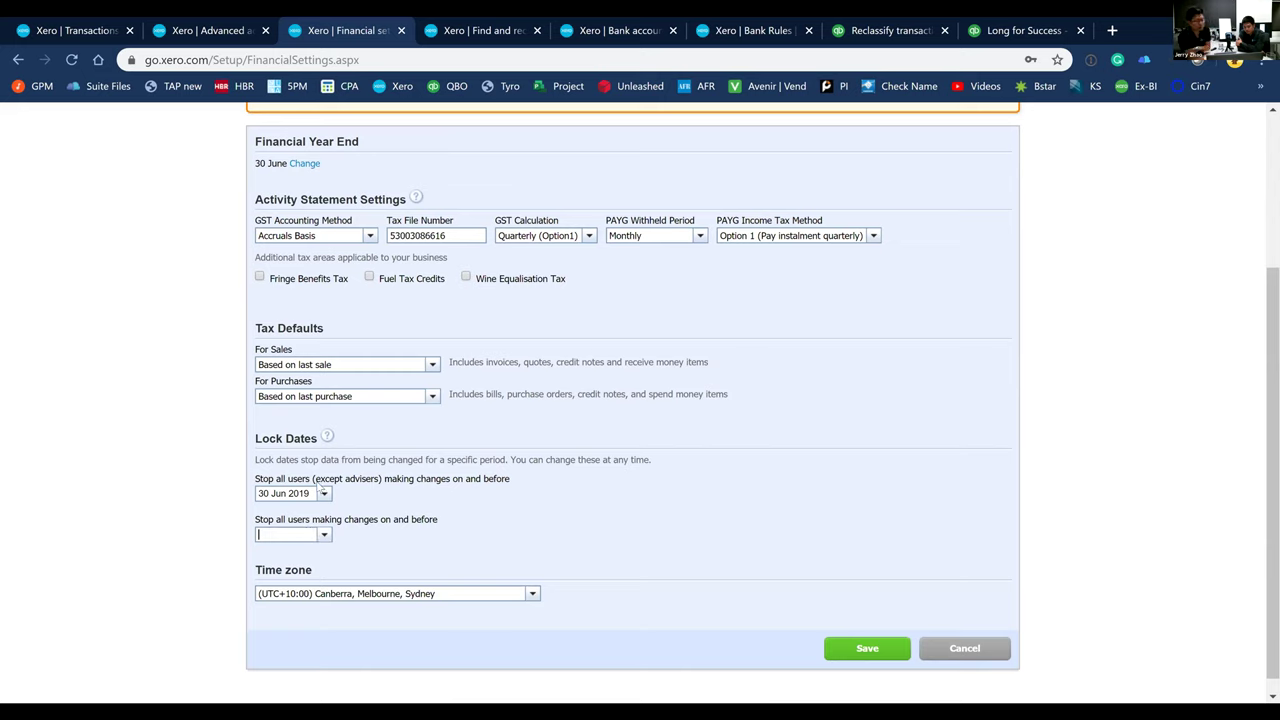
# Set the lock date that stops all users making changes to 30 Jun 2018
pyautogui.click(314, 487)
pyautogui.hotkey('ctrl', 'c')
pyautogui.click(295, 537)
pyautogui.hotkey('ctrl', 'v')
pyautogui.press('BackSpace')
pyautogui.write('8')
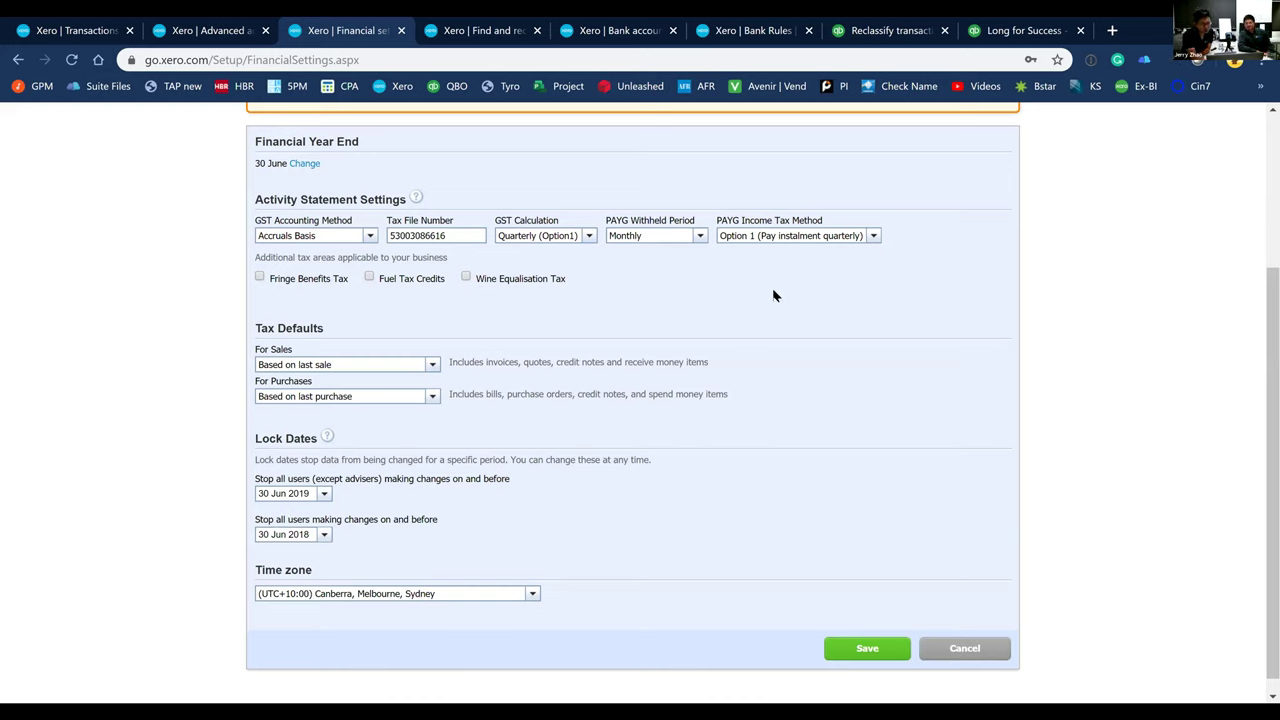
pyautogui.scroll(3, 675, 220)
pyautogui.click(390, 168)
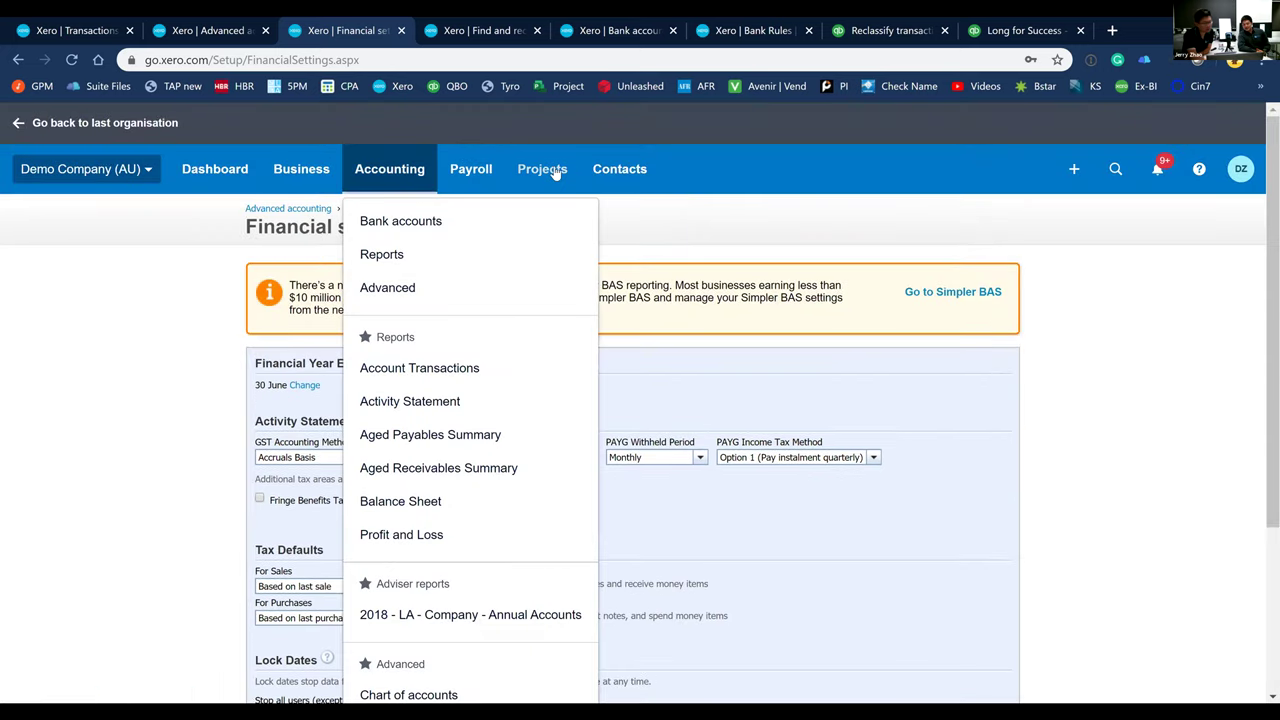
pyautogui.scroll(-2, 487, 392)
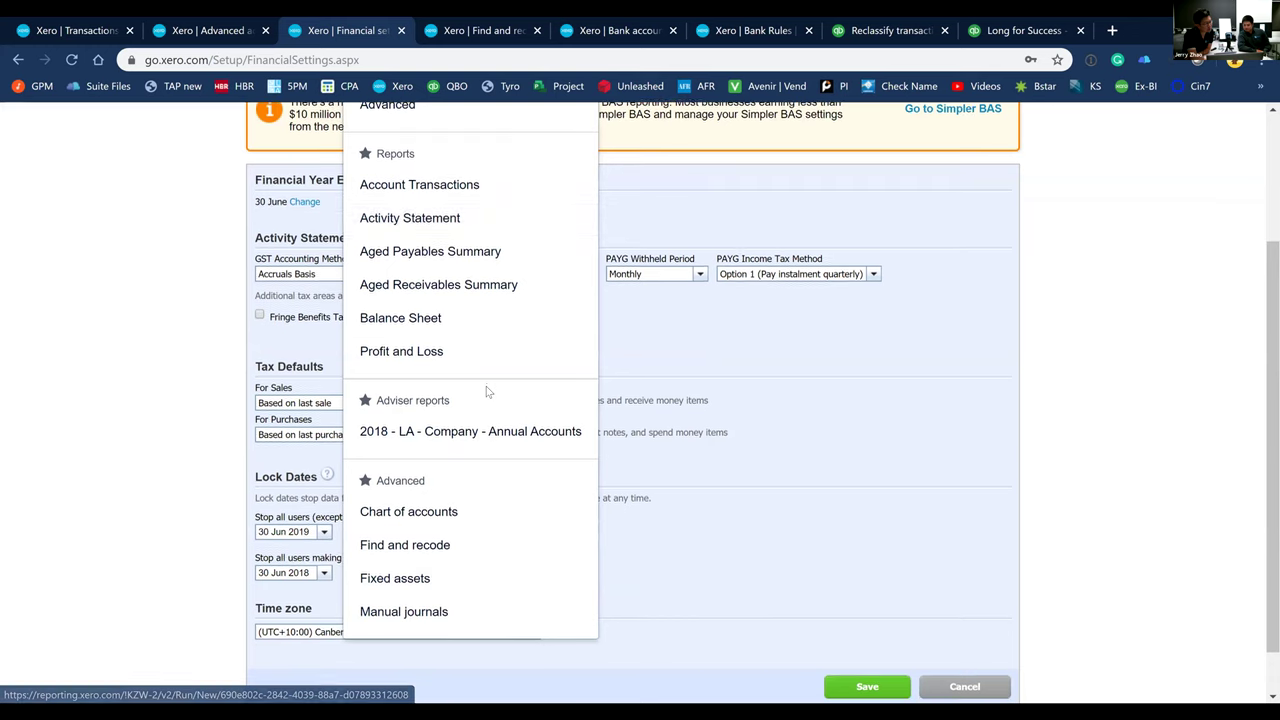
pyautogui.scroll(2, 487, 392)
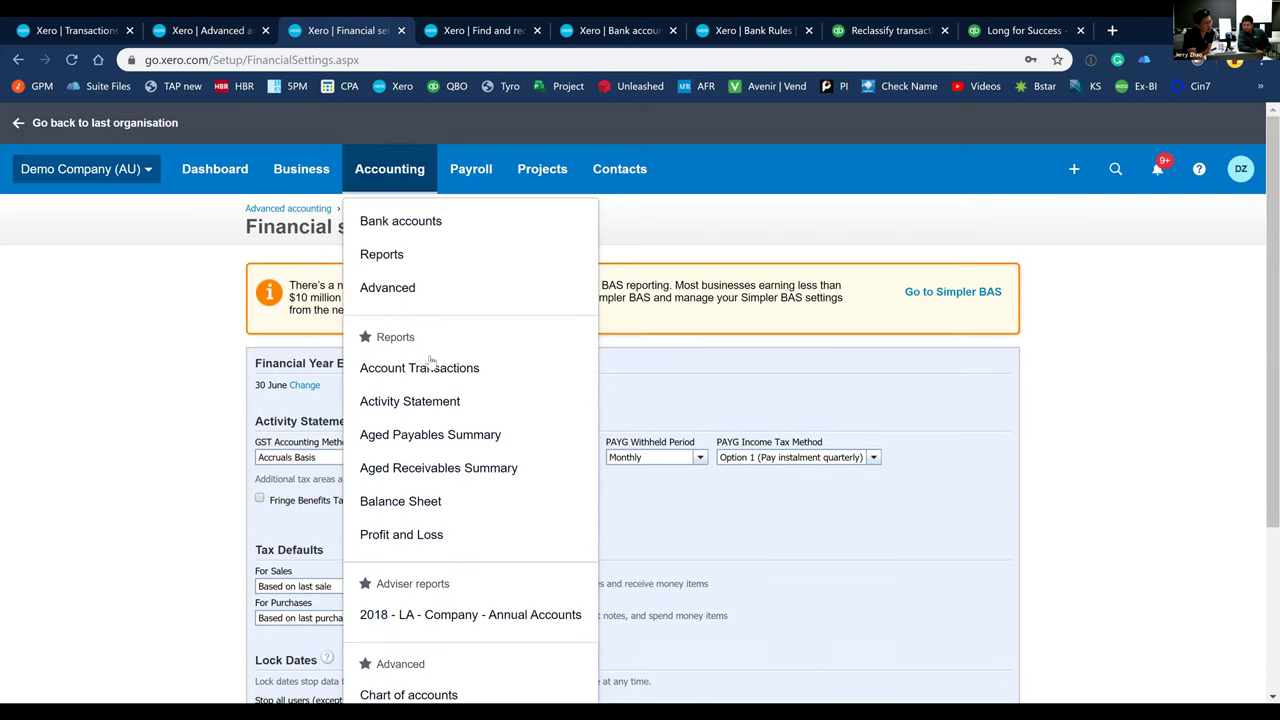
pyautogui.click(133, 170)
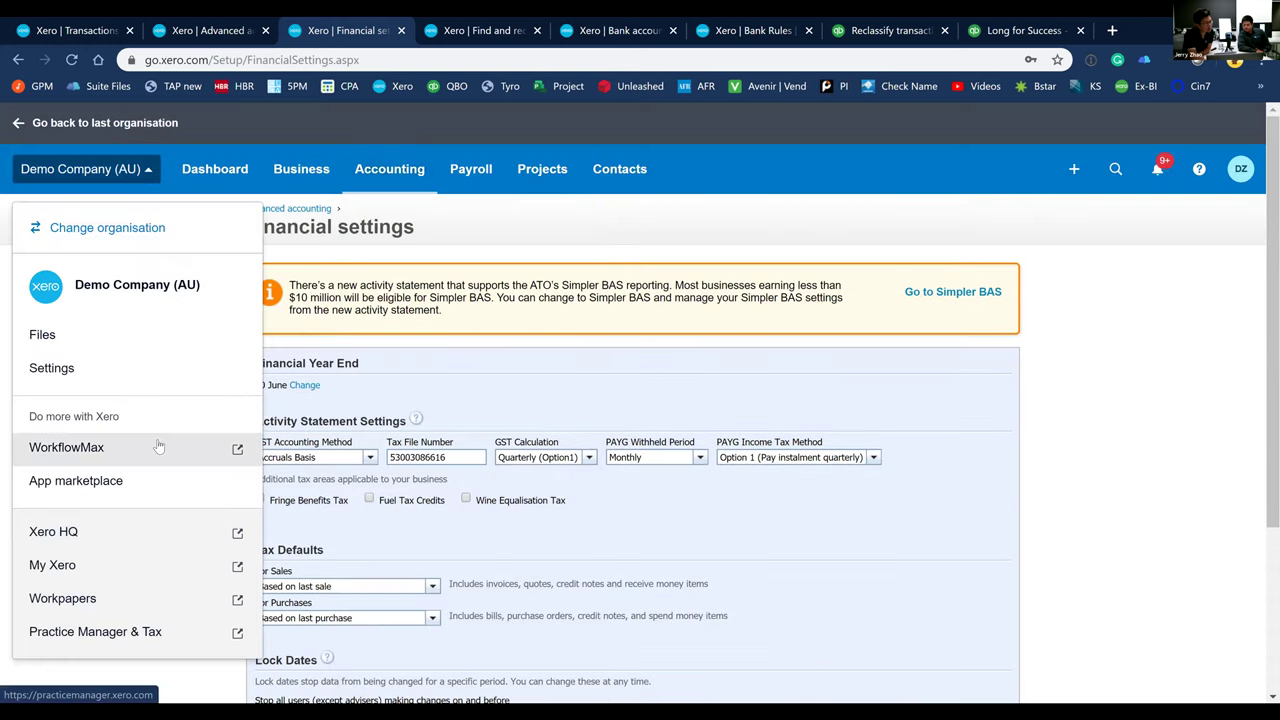
pyautogui.click(151, 375)
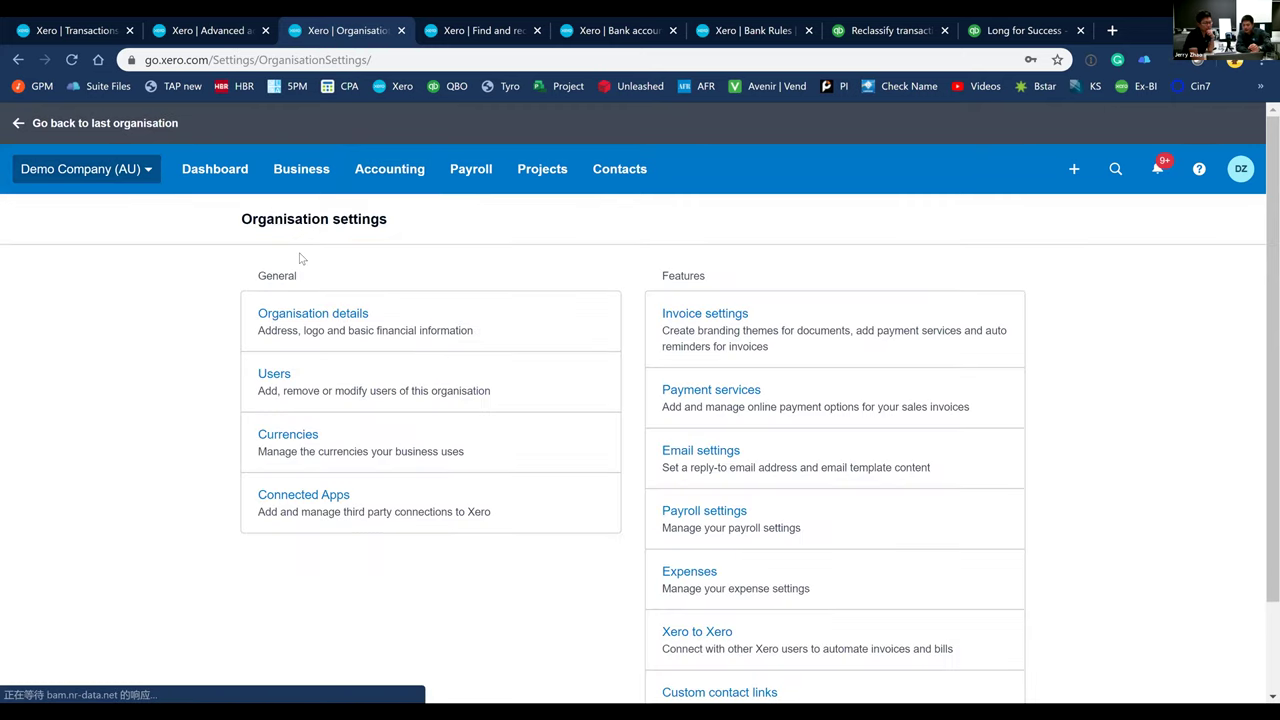
# Open the Assurance dashboard from the Advanced accounting page and review the user activity charts
pyautogui.click(400, 178)
pyautogui.click(416, 300)
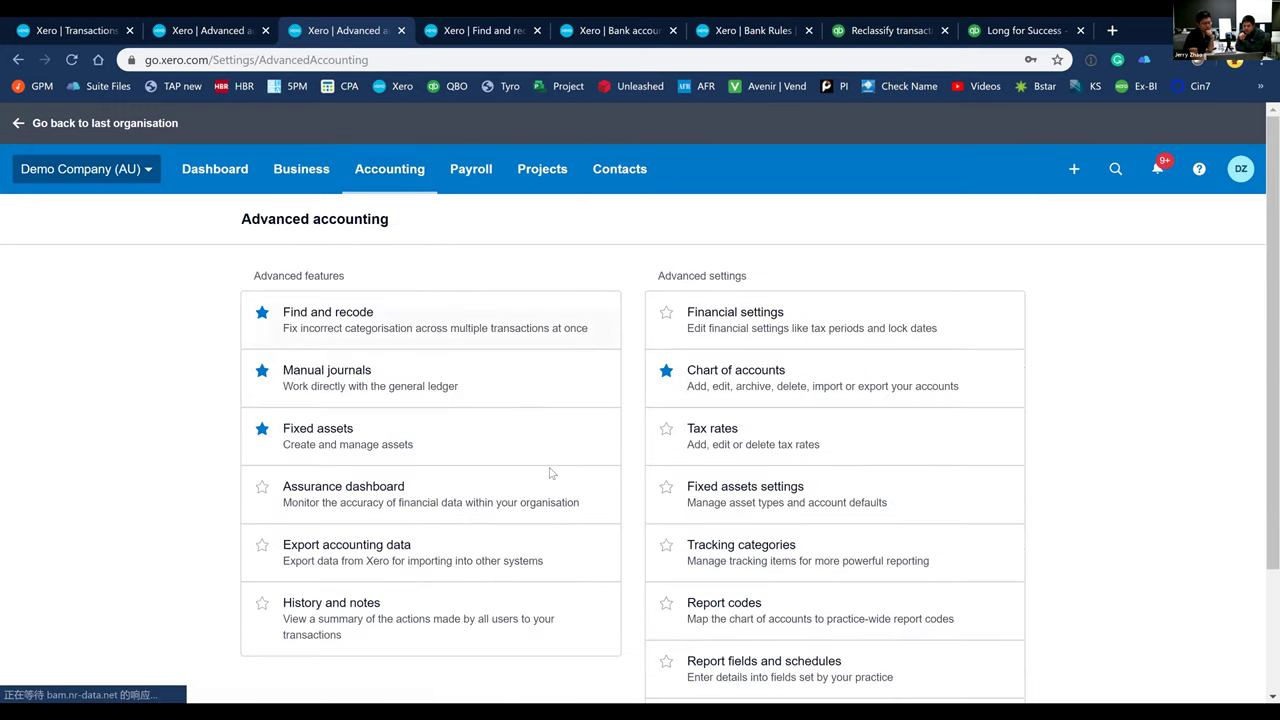
pyautogui.scroll(-2, 549, 472)
pyautogui.click(330, 374)
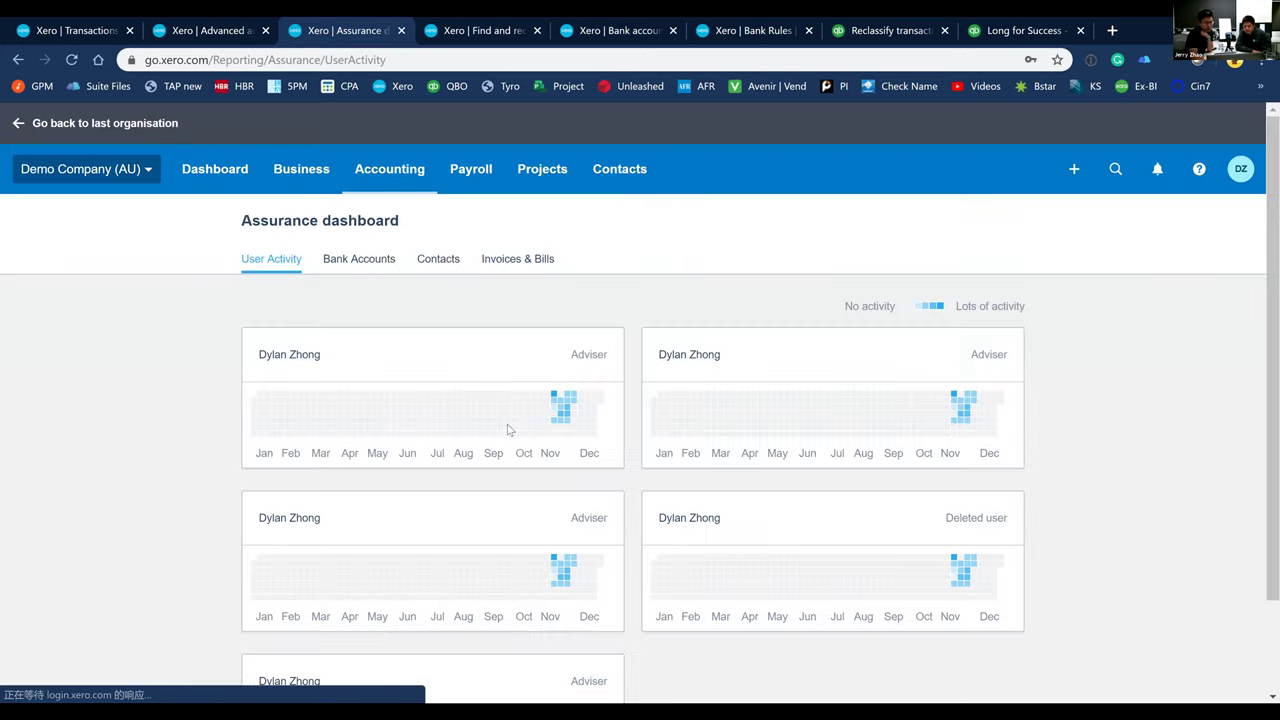
pyautogui.scroll(-1, 507, 430)
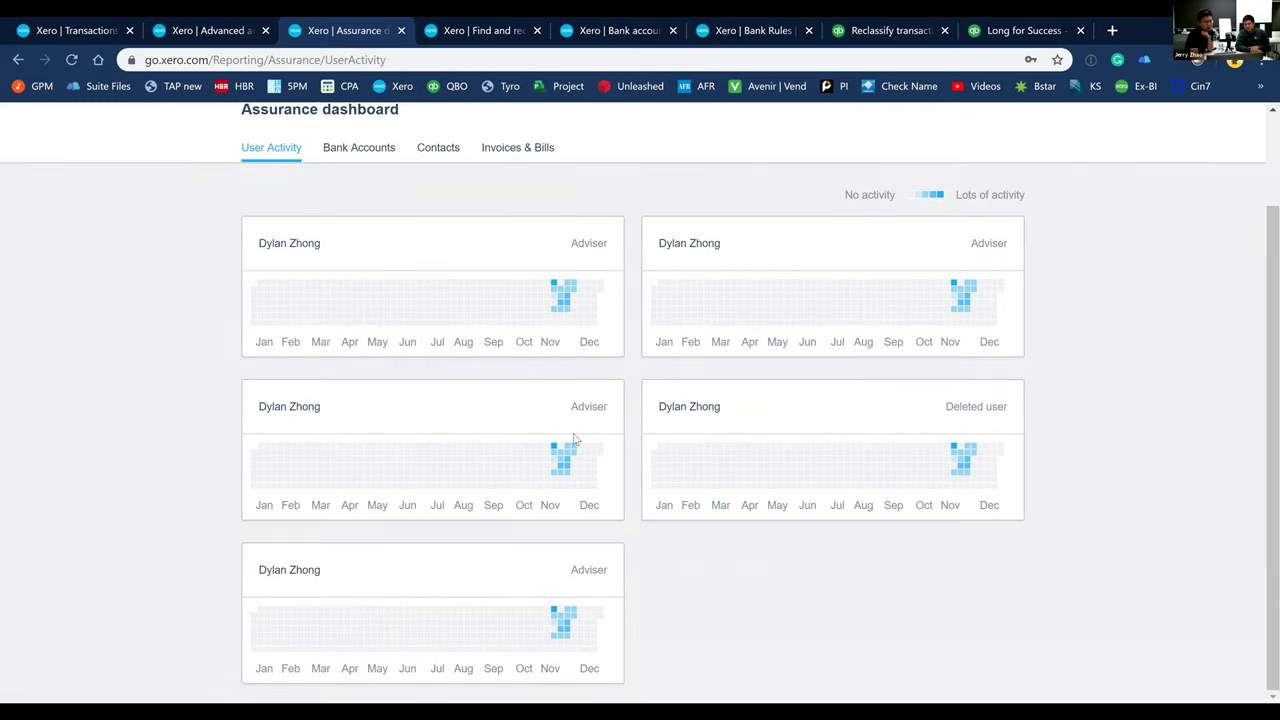
# Review the Assurance dashboard's Bank Accounts, Contacts, and Invoices & Bills sections
pyautogui.click(352, 150)
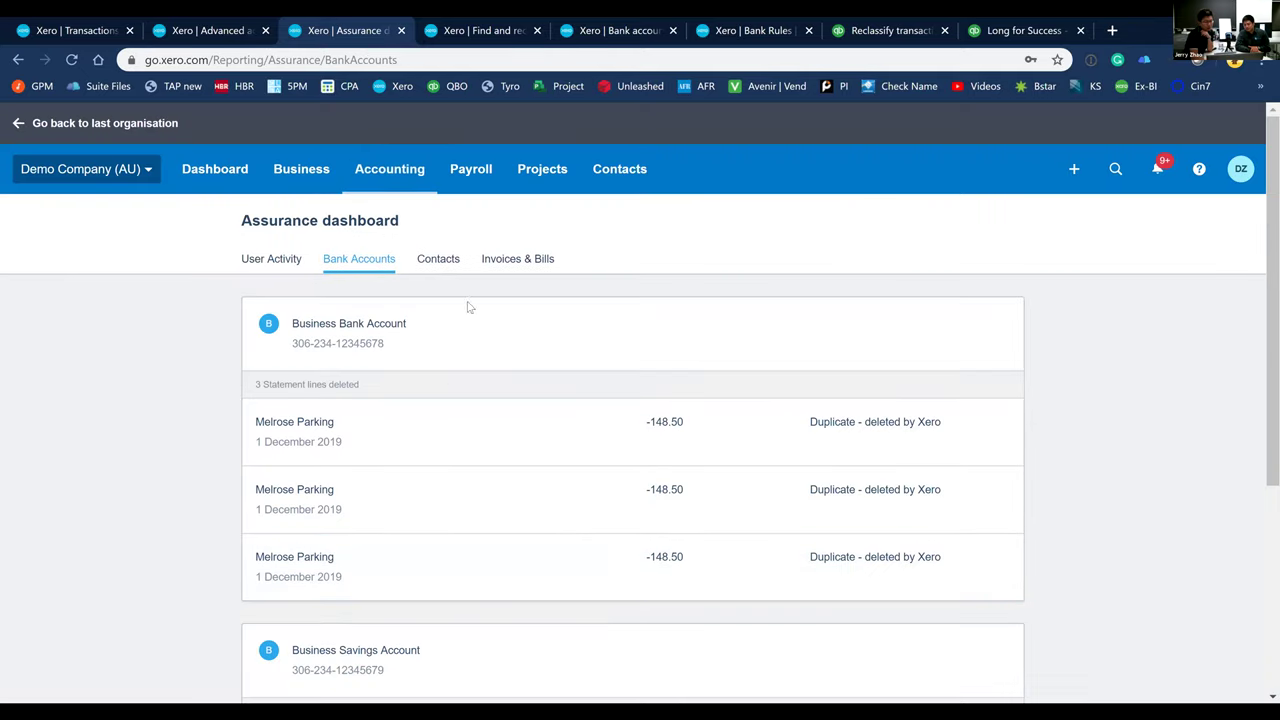
pyautogui.click(437, 262)
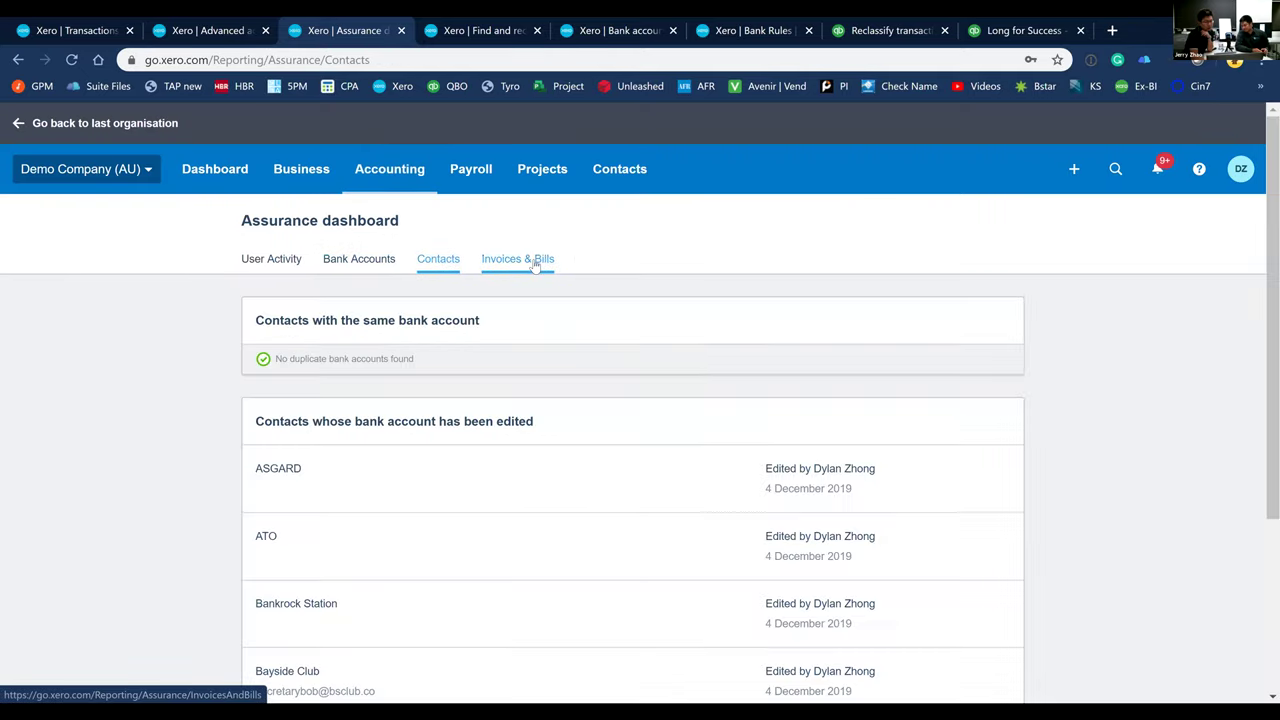
pyautogui.click(536, 264)
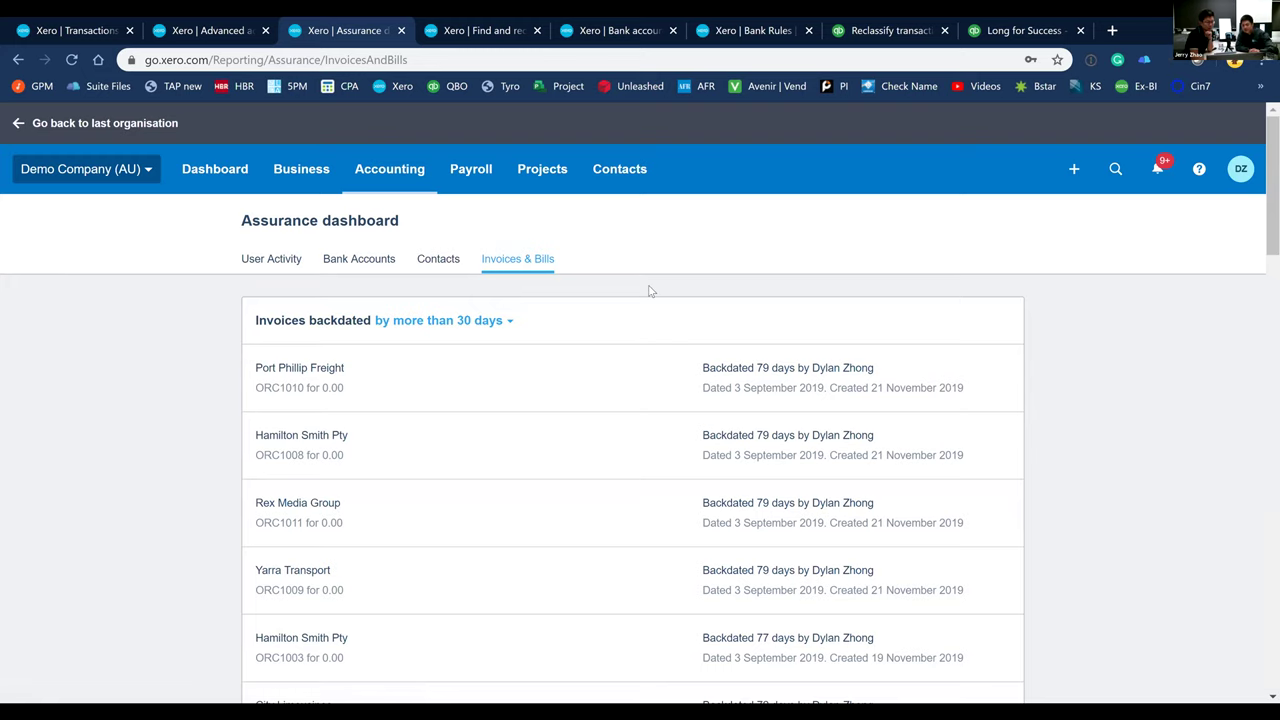
# Open the organisation's History and notes from the Advanced accounting page
pyautogui.click(393, 177)
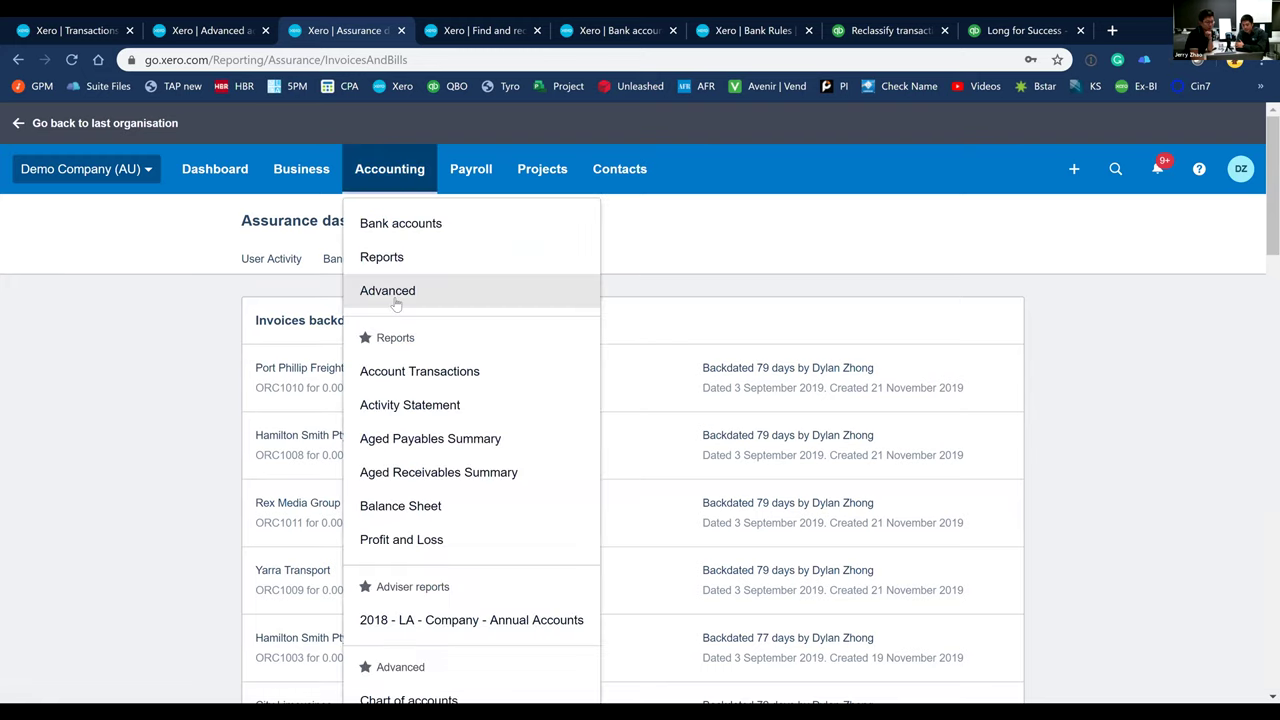
pyautogui.click(396, 297)
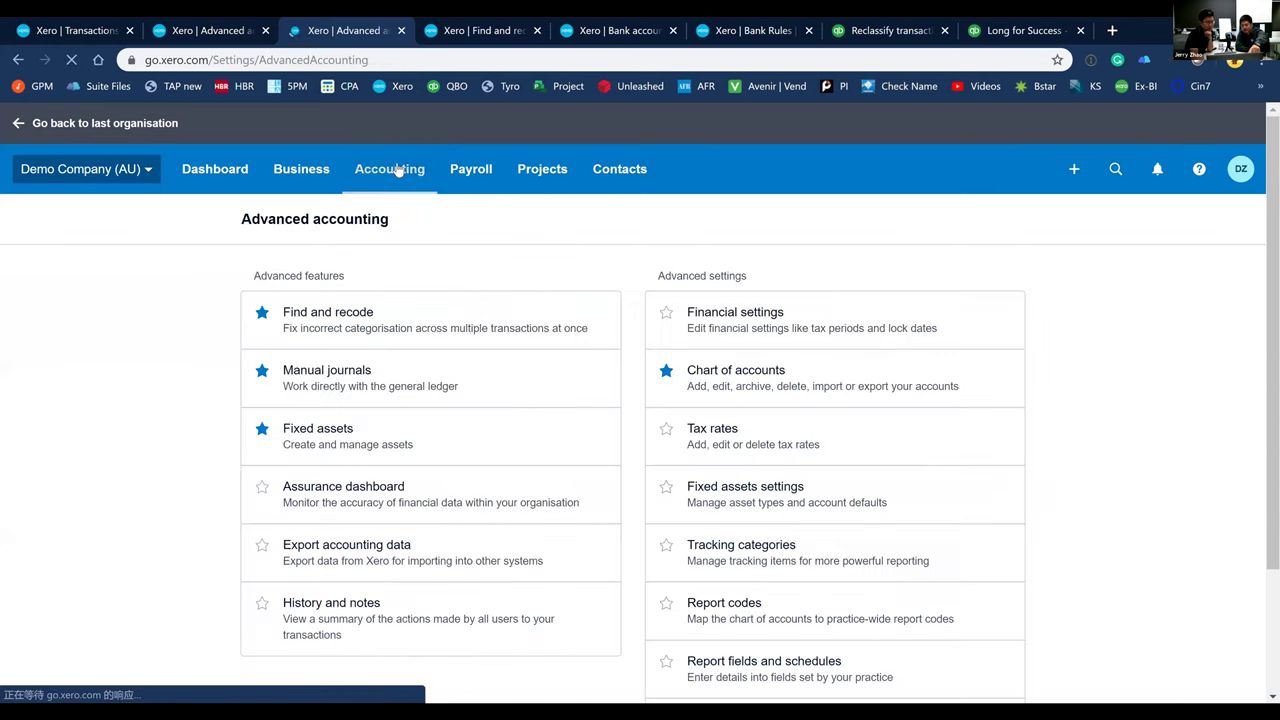
pyautogui.click(395, 168)
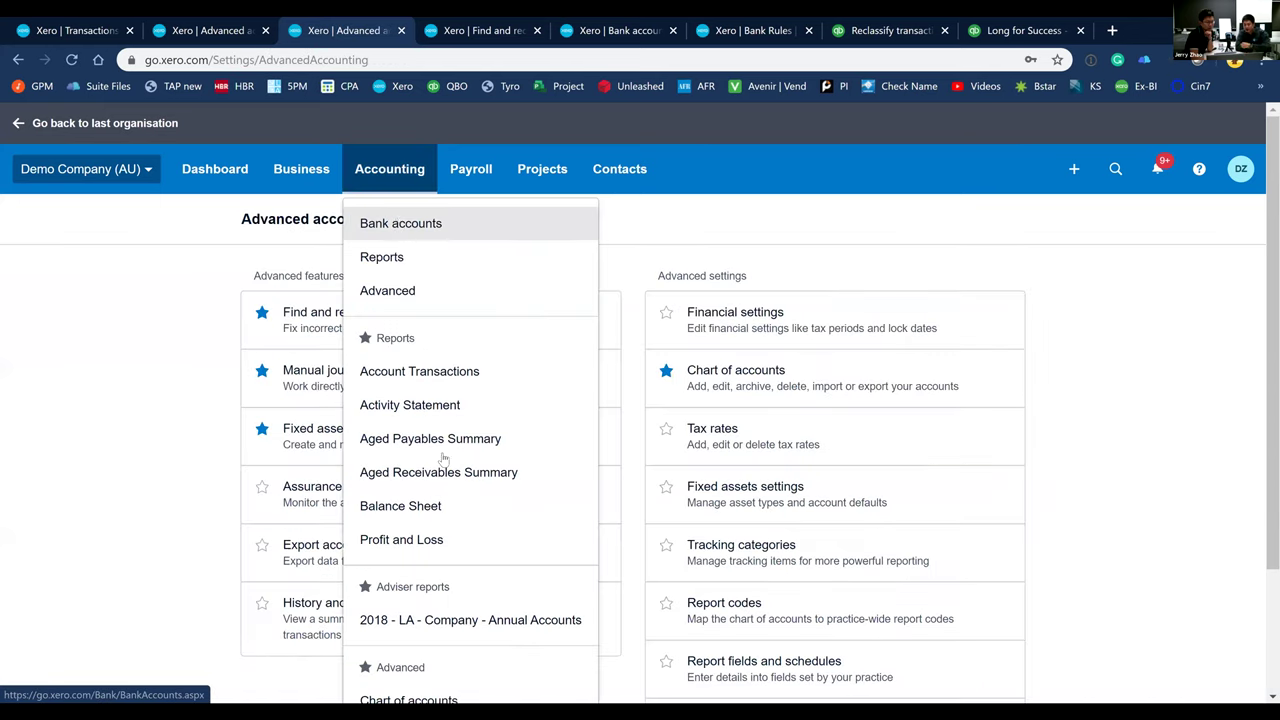
pyautogui.scroll(-2, 443, 458)
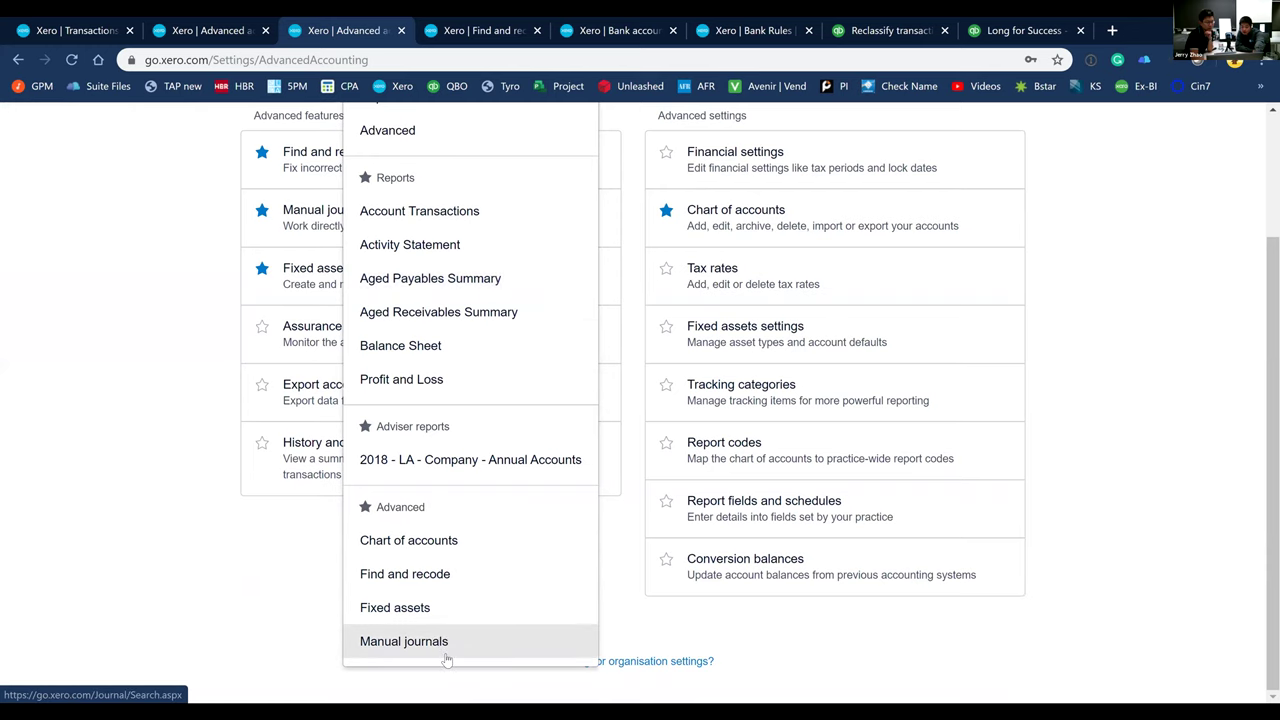
pyautogui.scroll(2, 447, 661)
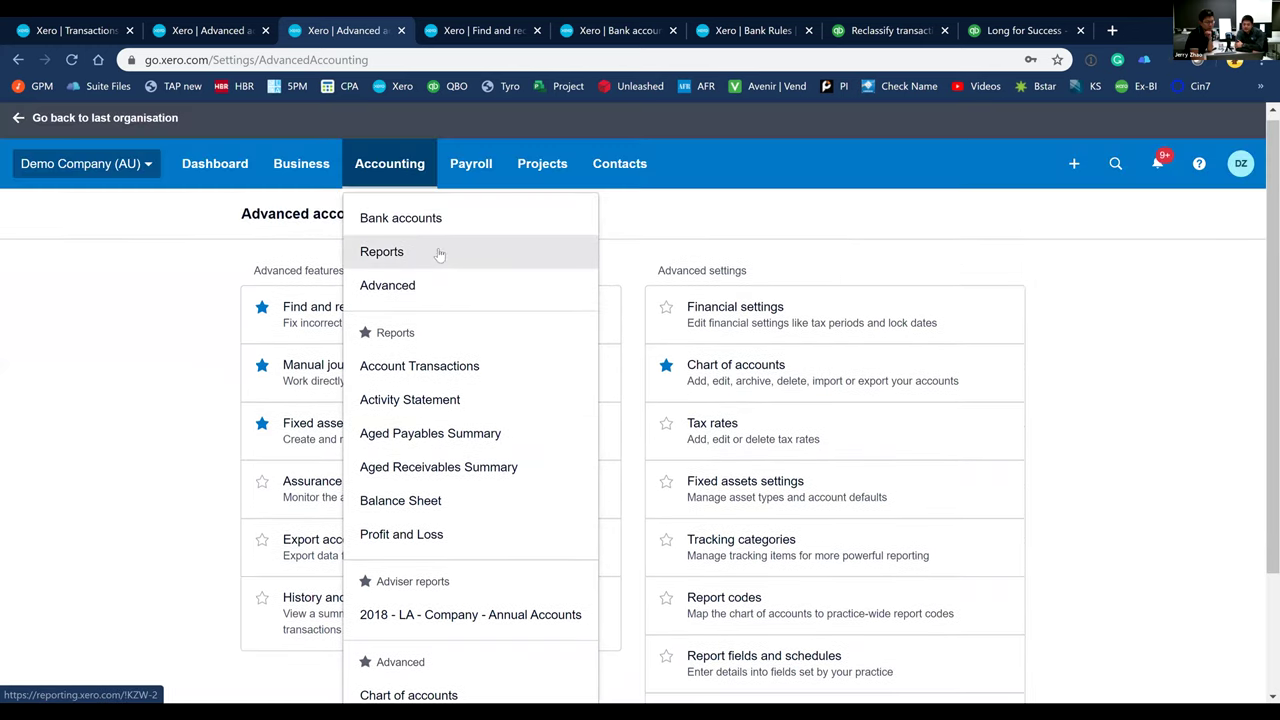
pyautogui.click(437, 287)
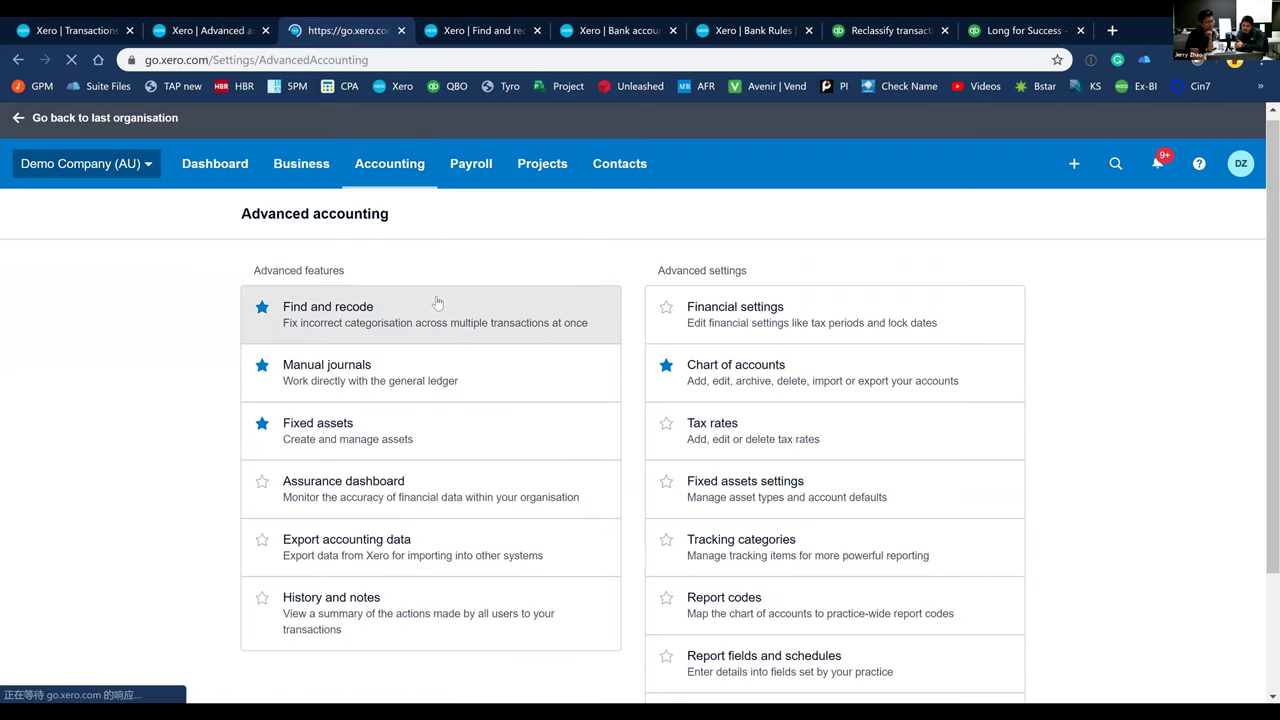
pyautogui.click(335, 616)
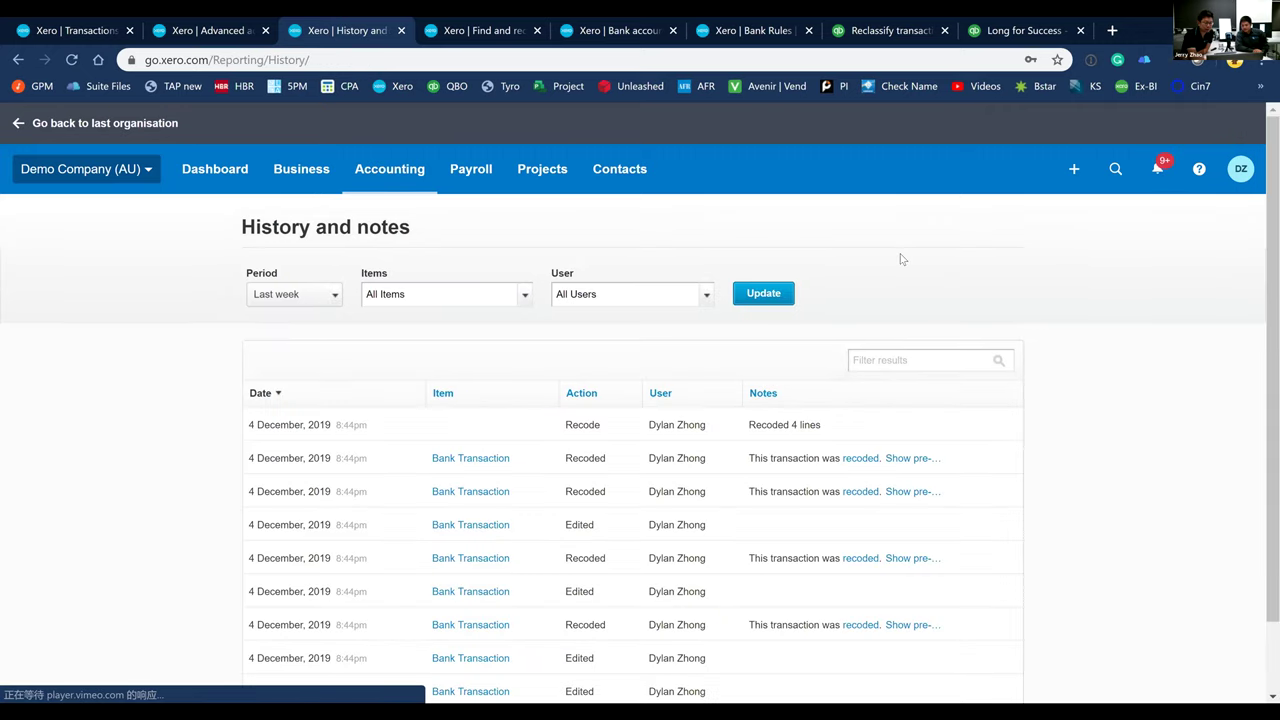
# Switch to QuickBooks Online to view the report's print preview and return to Xero's History and notes
pyautogui.hotkey('ctrl', '7')
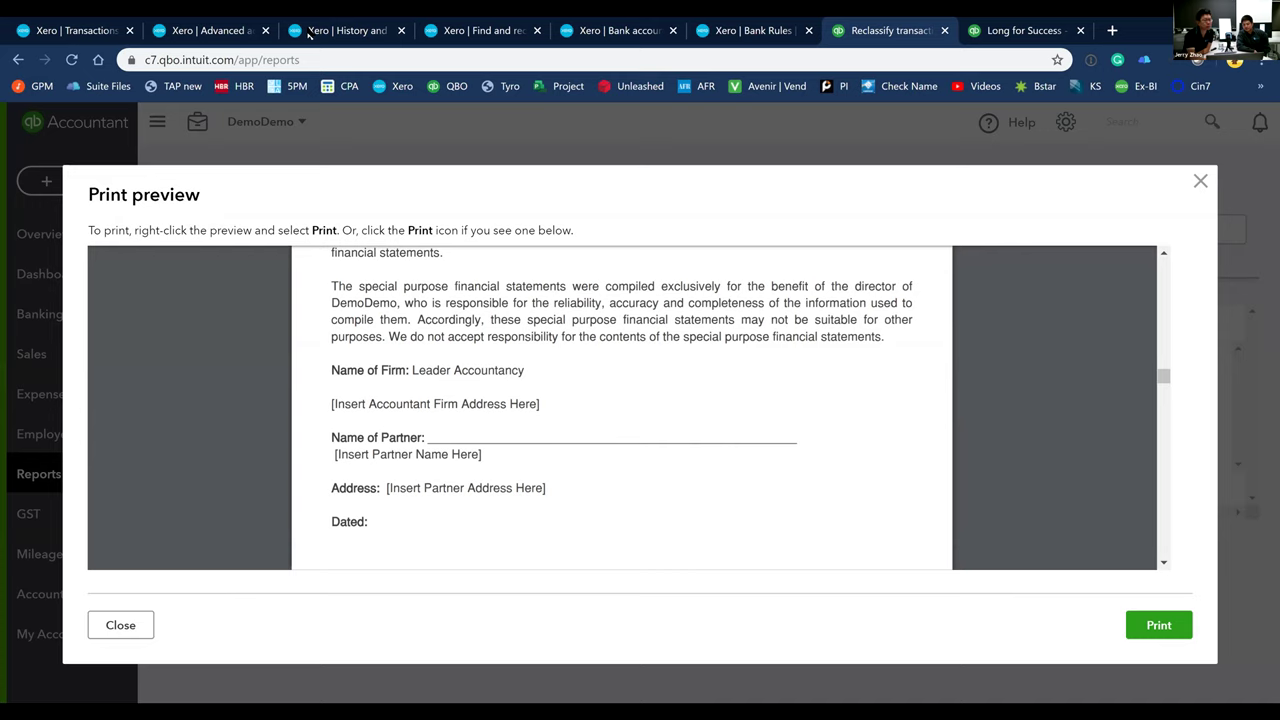
pyautogui.click(310, 33)
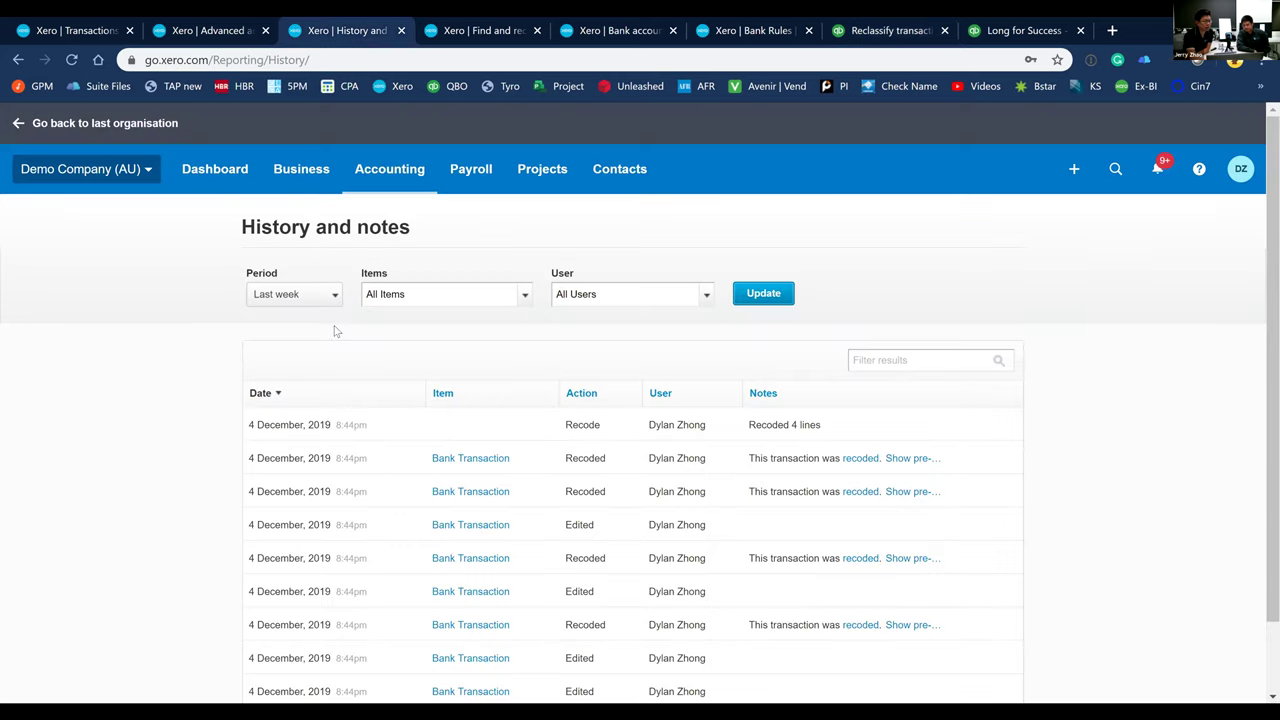